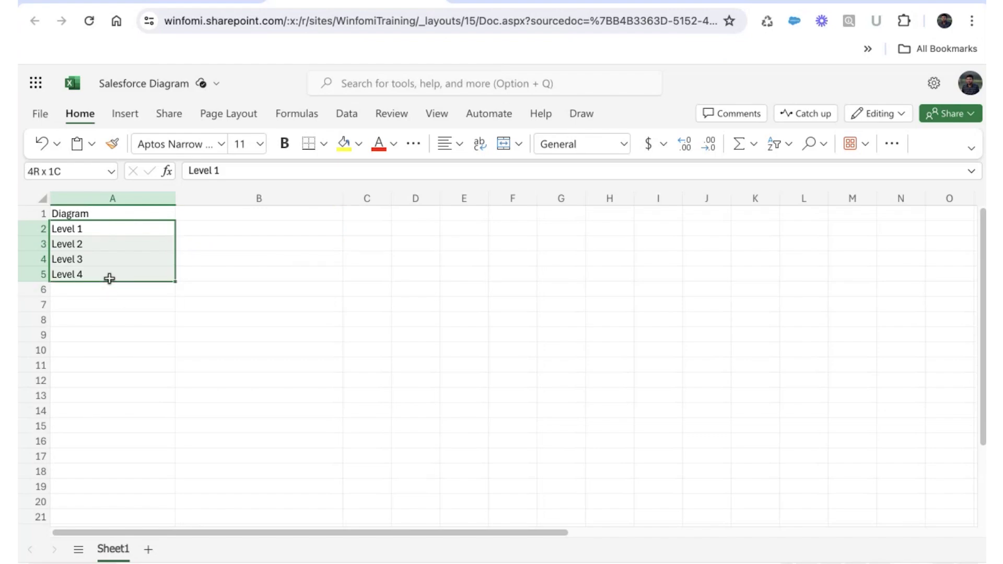
Step: Fill the Level 1 row with System Landscape in B2, System in C2 and Connection in D2
{"action": "left_click", "coordinate": [206, 231]}
{"action": "type", "text": "System Landscape"}
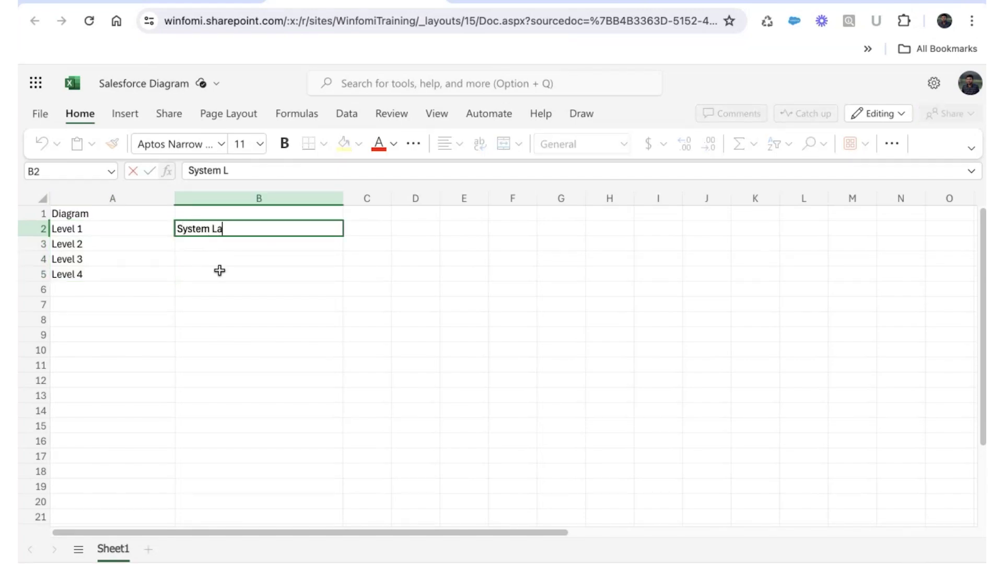
{"action": "key", "text": "Tab"}
{"action": "type", "text": "System"}
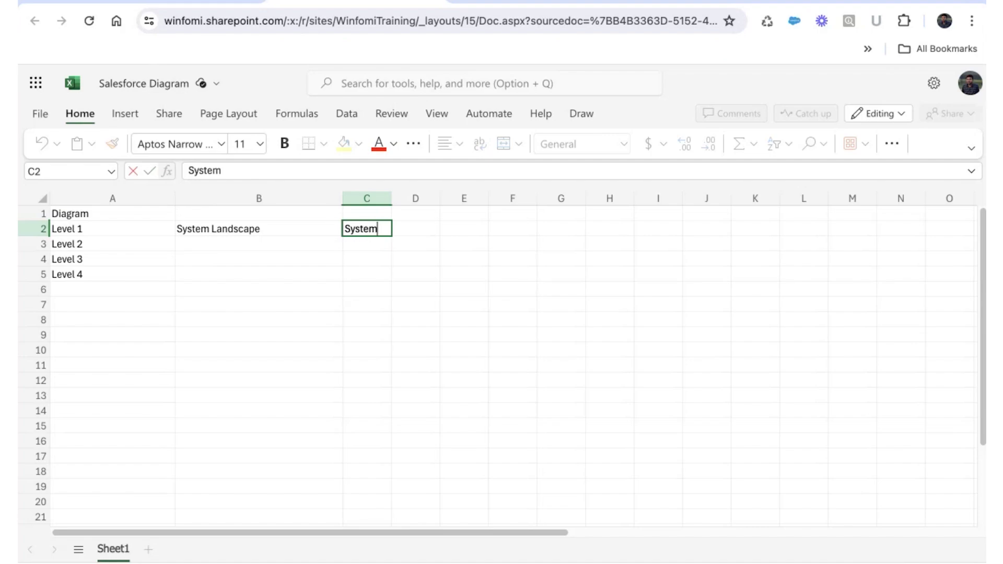
{"action": "key", "text": "Tab"}
{"action": "type", "text": "Connection"}
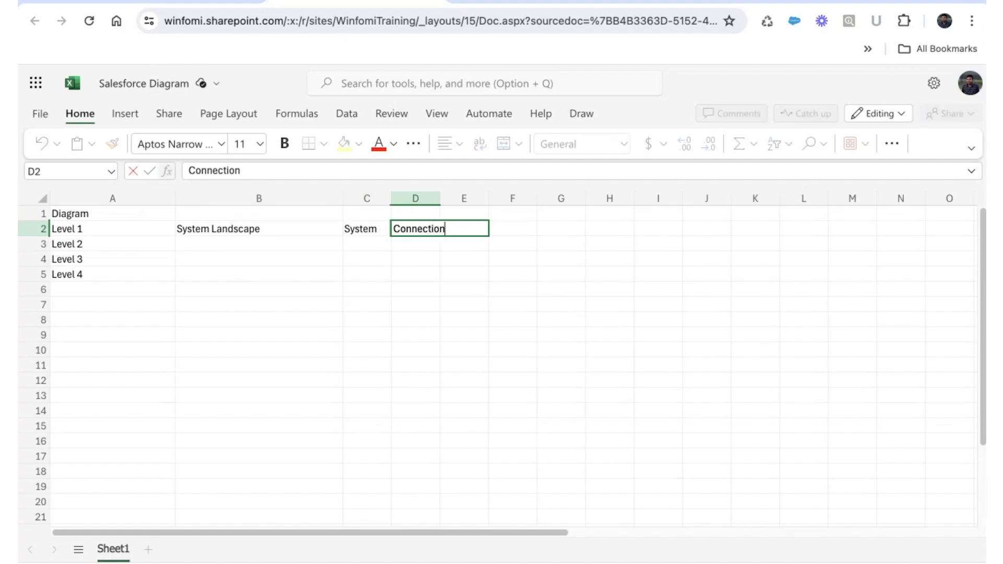
Step: Widen column D to fit the Connection entry and select the Level 1 entries B2:D2
{"action": "left_click", "coordinate": [280, 234]}
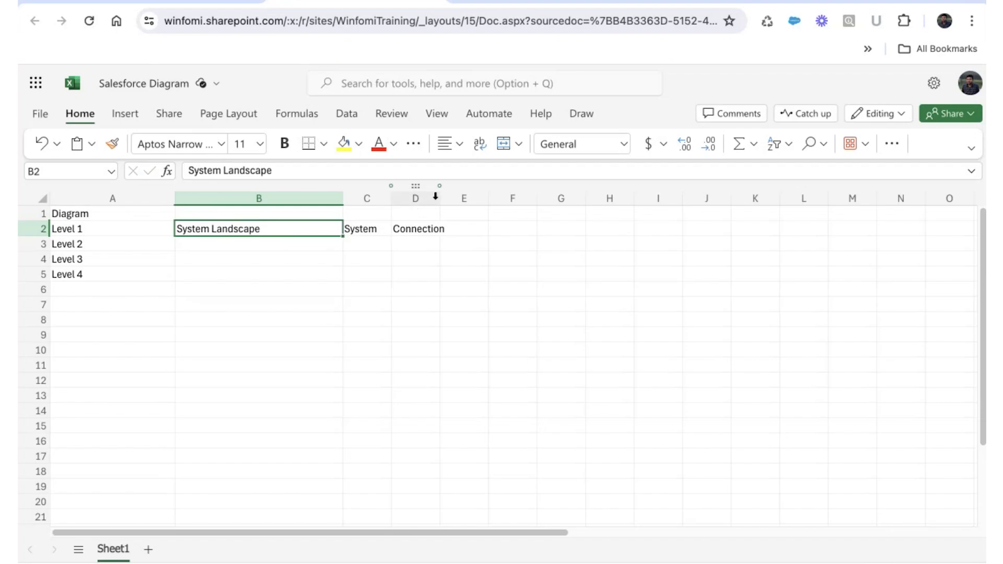
{"action": "left_click_drag", "start_coordinate": [440, 202], "coordinate": [466, 203]}
{"action": "left_click", "coordinate": [302, 242]}
{"action": "left_click_drag", "start_coordinate": [264, 226], "coordinate": [410, 230]}
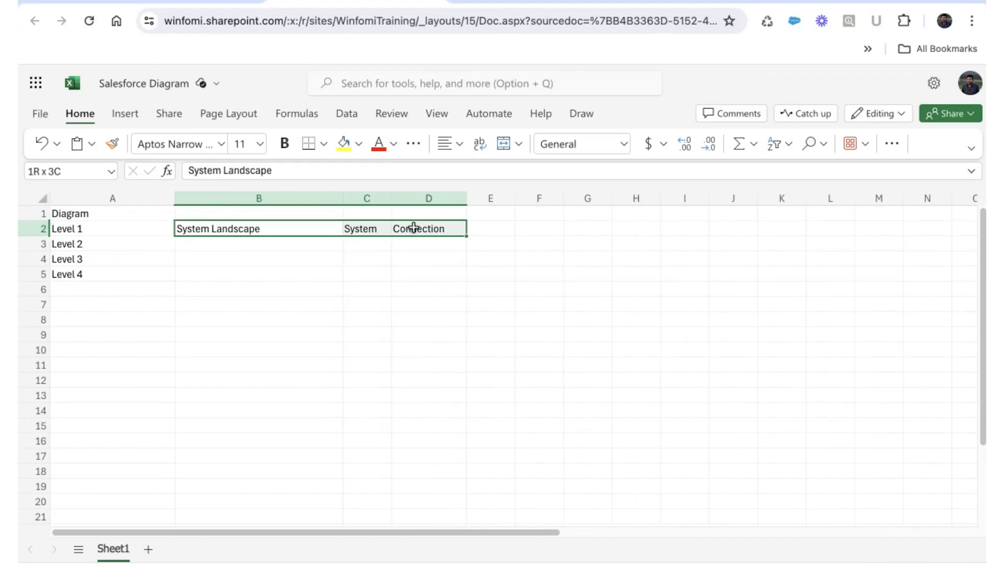
Step: Fill the Level 2 row from B3 to F3 with Solution Architecture, System, Connection, Entity and Data Flow
{"action": "left_click", "coordinate": [285, 245]}
{"action": "type", "text": "So"}
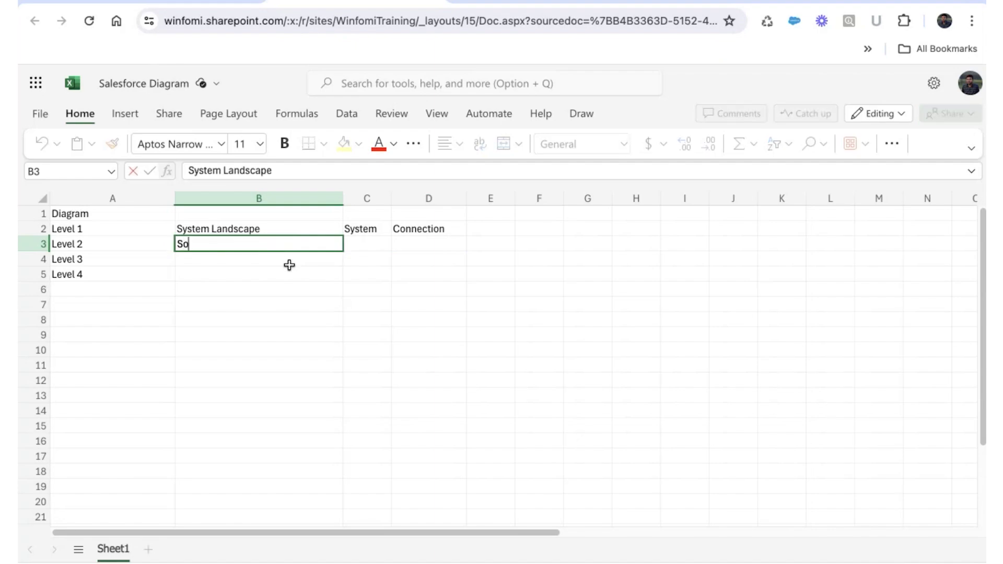
{"action": "type", "text": "lution Architecture"}
{"action": "key", "text": "Tab"}
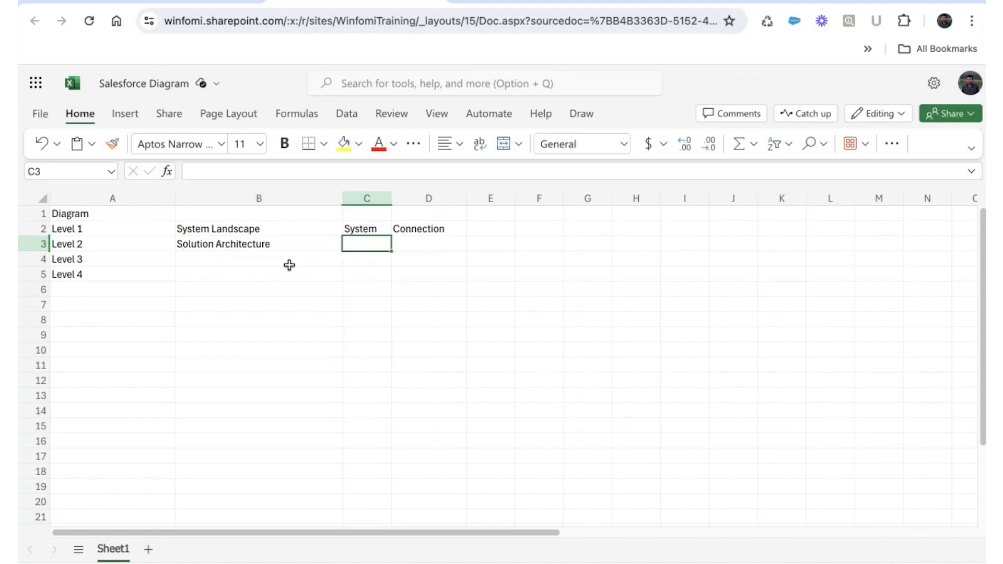
{"action": "type", "text": "System"}
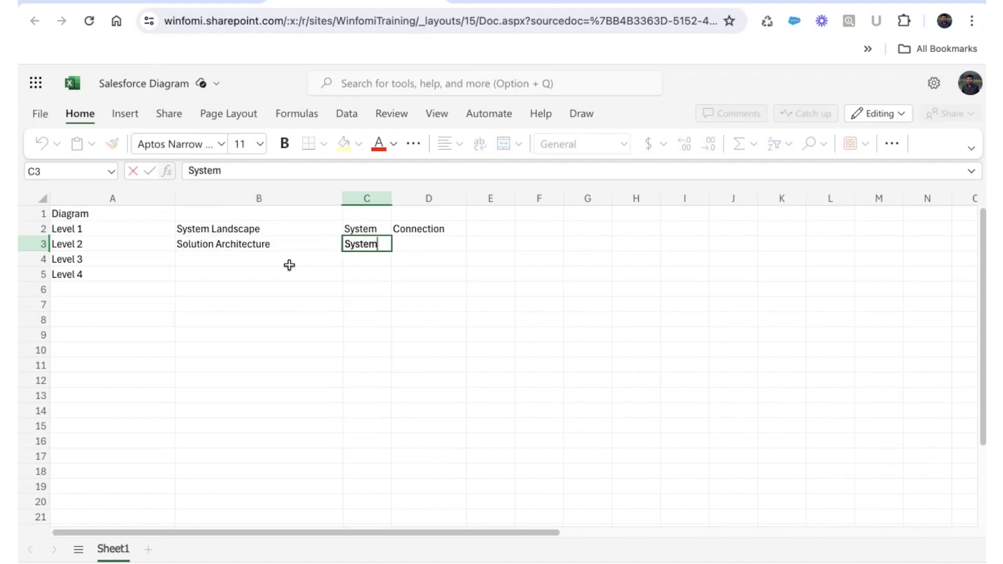
{"action": "key", "text": "Tab"}
{"action": "type", "text": "Connection"}
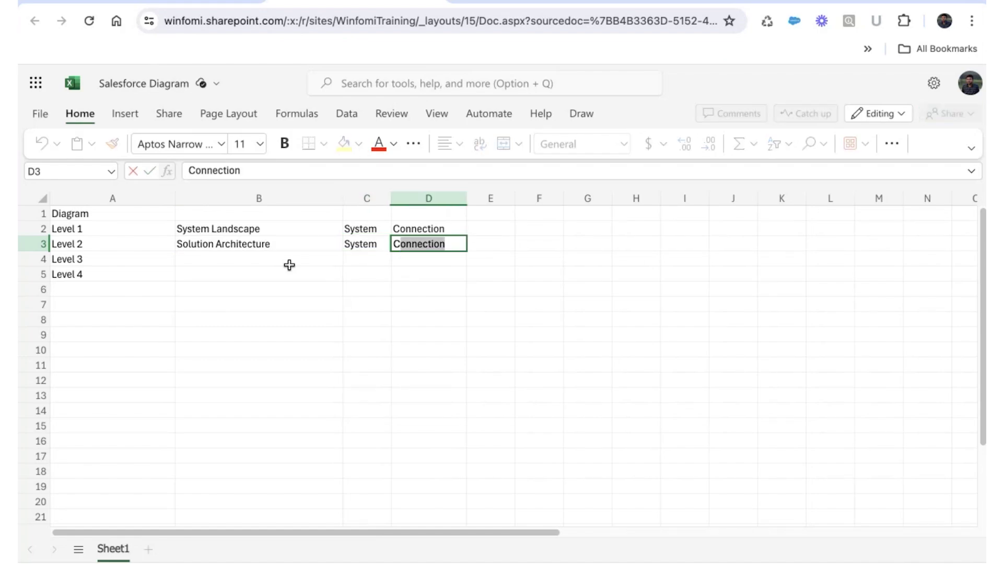
{"action": "key", "text": "Tab"}
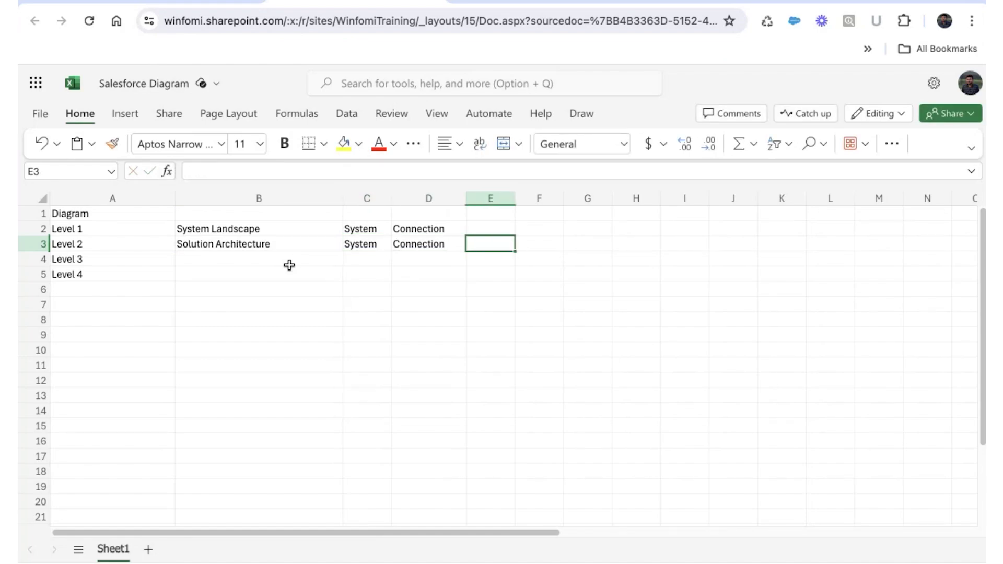
{"action": "type", "text": "Entity"}
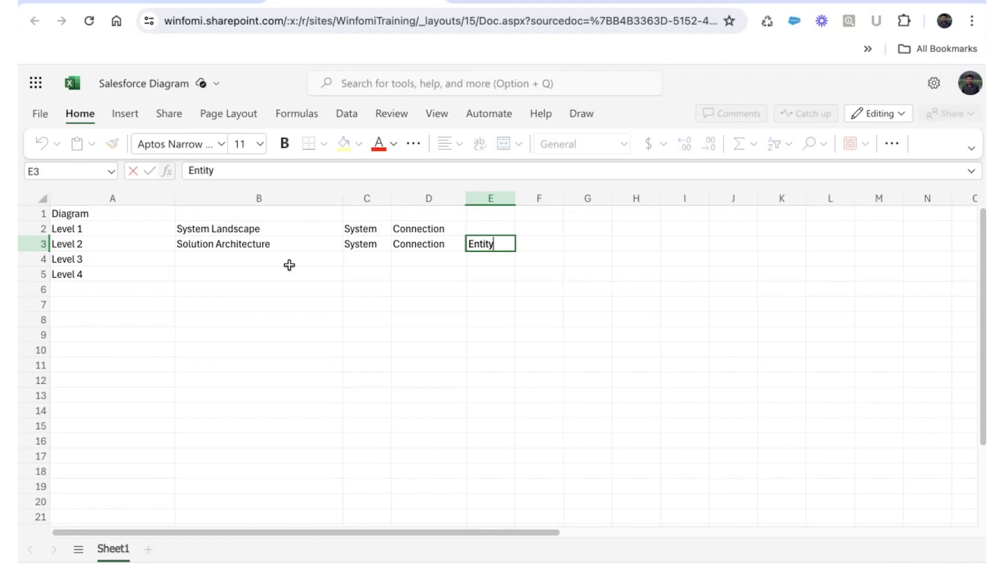
{"action": "key", "text": "Tab"}
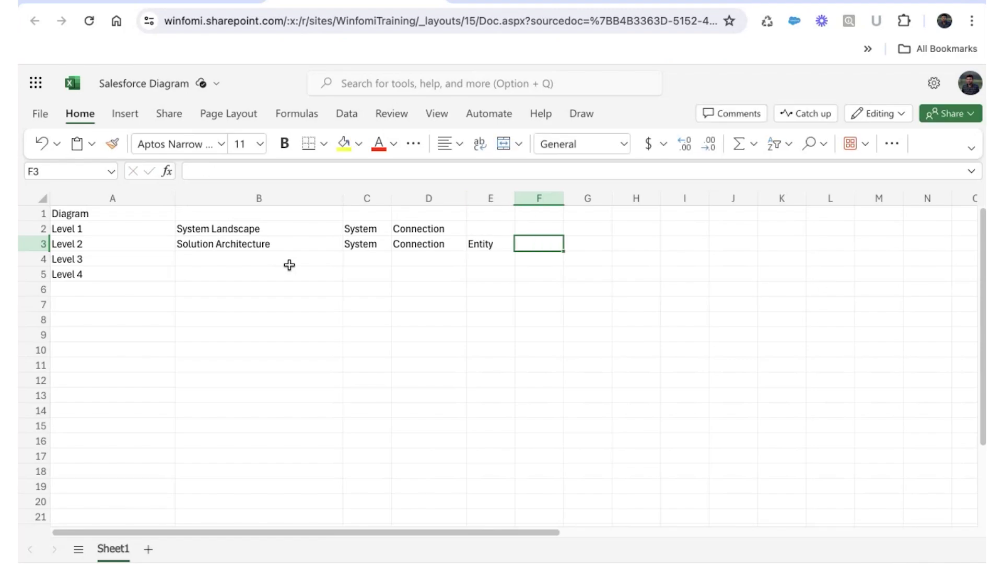
{"action": "type", "text": "Data Flow"}
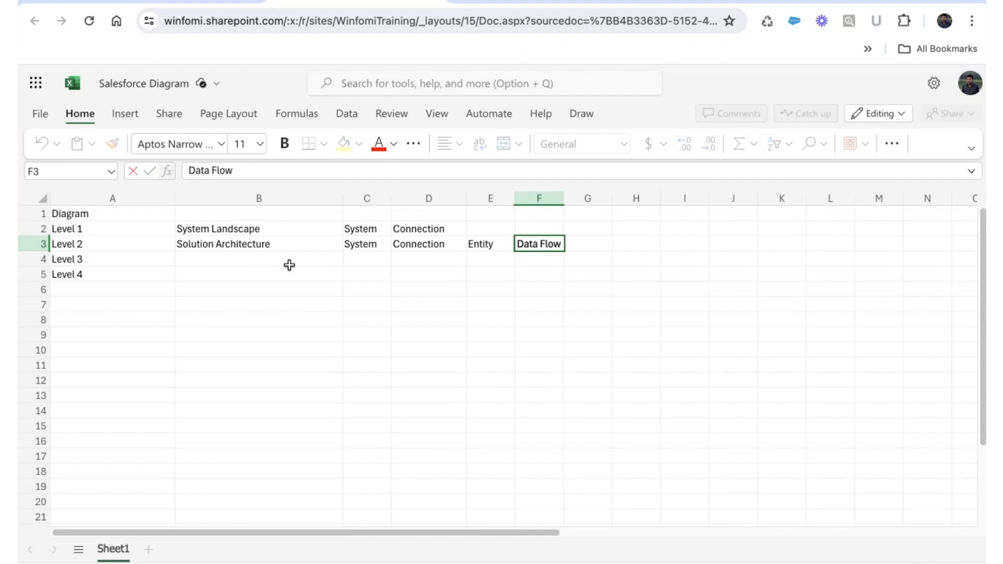
{"action": "key", "text": "Return"}
Step: Enter Process Flow Diagram in B4 as the Level 3 diagram
{"action": "key", "text": "Left"}
{"action": "key", "text": "Left"}
{"action": "key", "text": "Left"}
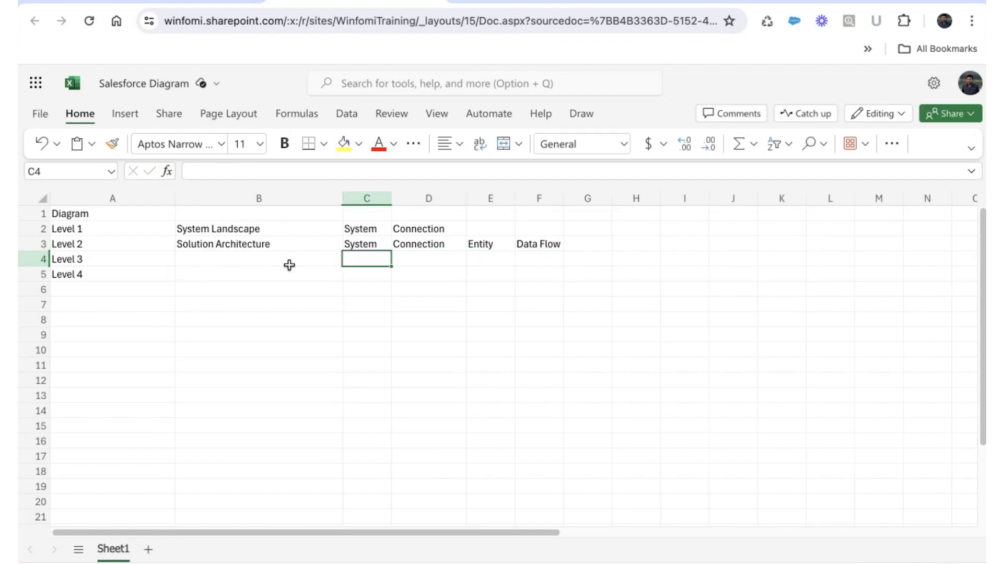
{"action": "key", "text": "Left"}
{"action": "type", "text": "Pro"}
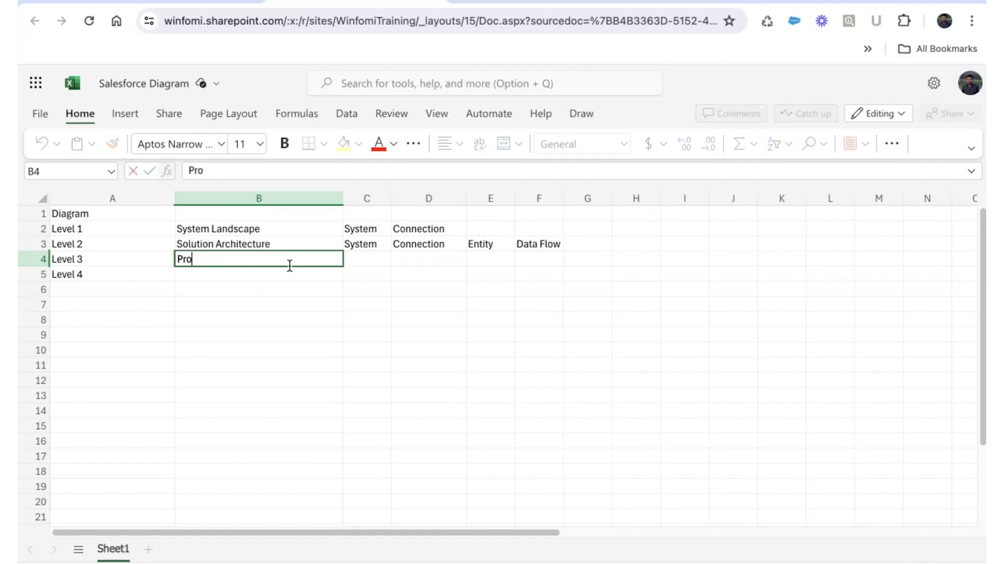
{"action": "type", "text": "cess Flow Diagram"}
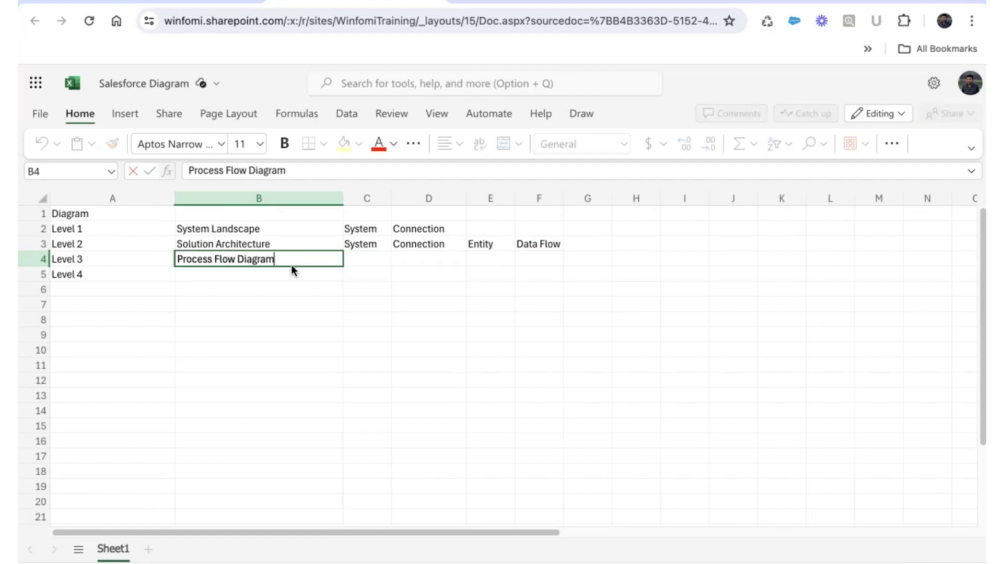
Step: Copy the Level 2 elements in C3:F3 into the Level 3 row starting at C4
{"action": "left_click", "coordinate": [362, 256]}
{"action": "left_click_drag", "start_coordinate": [362, 240], "coordinate": [553, 246]}
{"action": "key", "text": "super+c"}
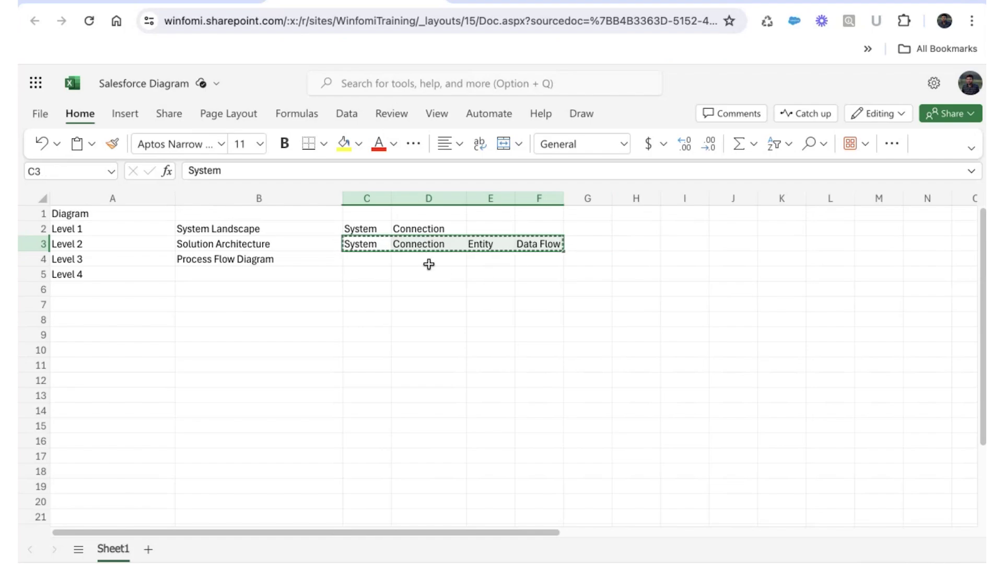
{"action": "left_click", "coordinate": [365, 259]}
{"action": "key", "text": "super+v"}
Step: Add Process Flow in G4 of the Level 3 row and widen column G to fit it
{"action": "left_click", "coordinate": [580, 264]}
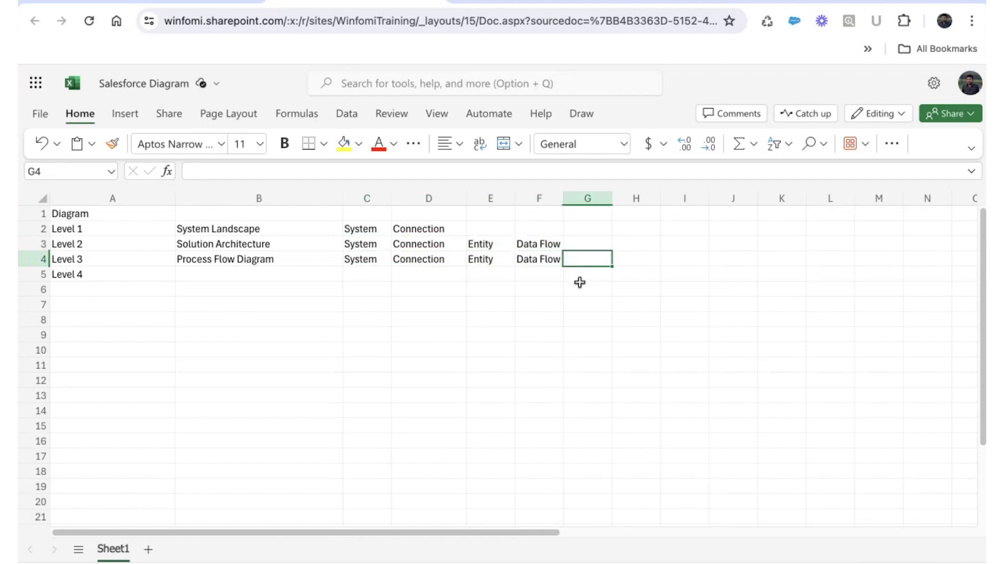
{"action": "type", "text": "Pro"}
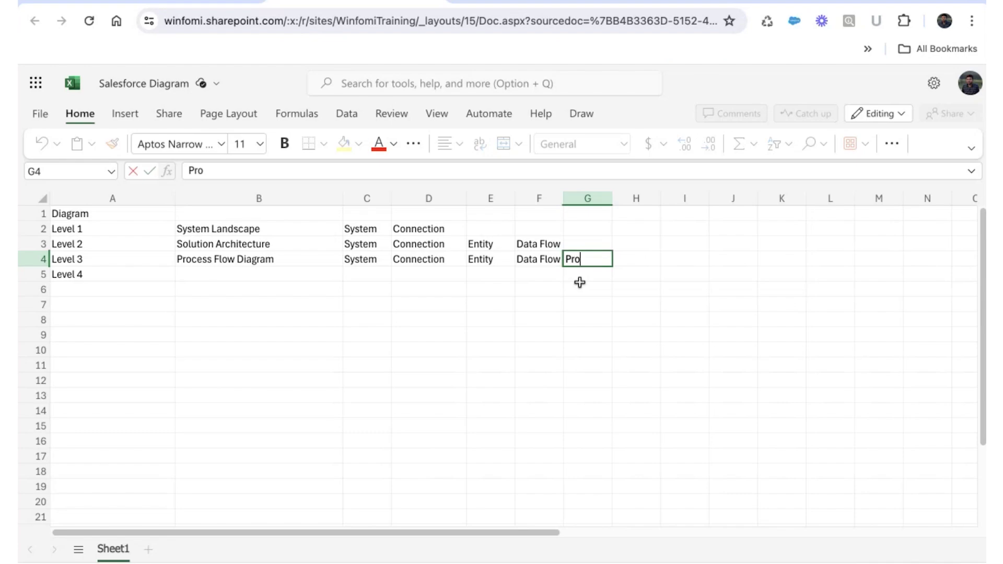
{"action": "type", "text": "cess Flow"}
{"action": "left_click_drag", "start_coordinate": [612, 198], "coordinate": [638, 198]}
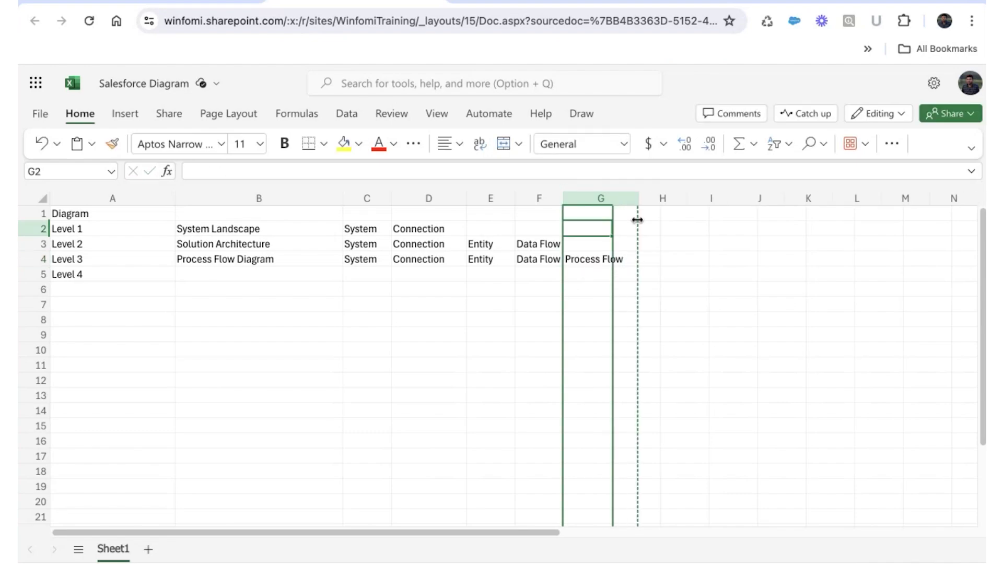
Step: Add Persona in H4 as the last element of the Level 3 row
{"action": "left_click", "coordinate": [575, 261]}
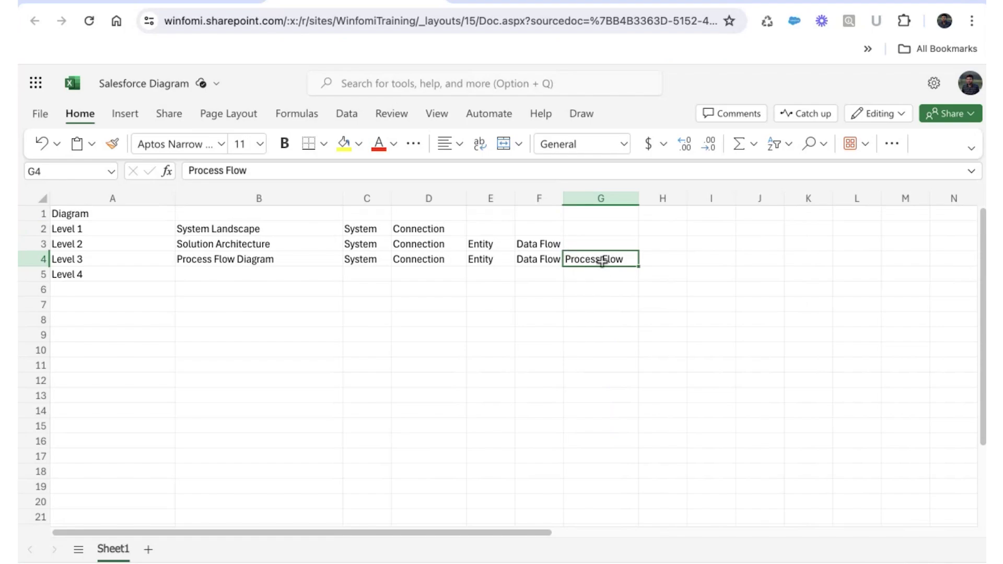
{"action": "left_click", "coordinate": [648, 261]}
{"action": "type", "text": "Persona"}
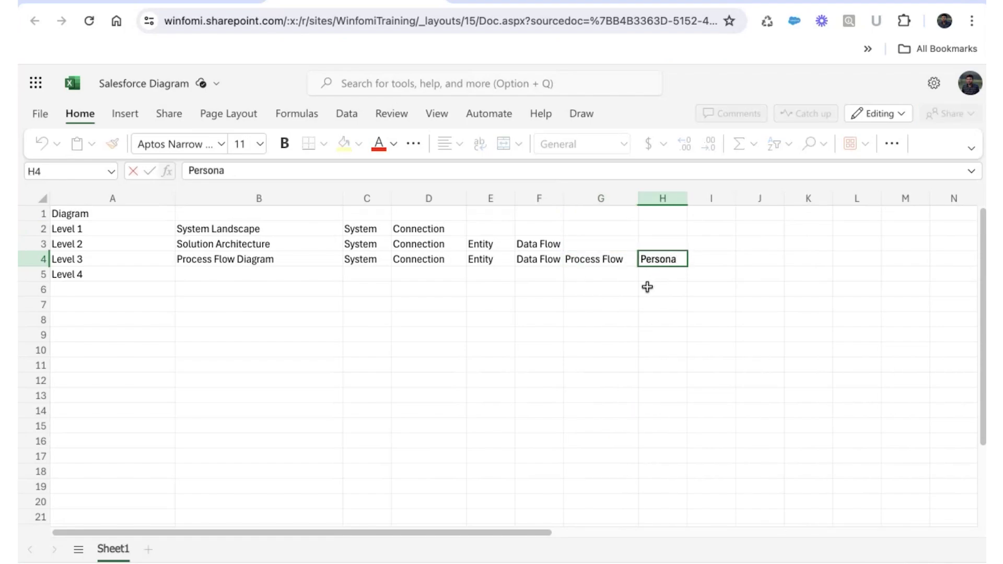
{"action": "left_click", "coordinate": [587, 277]}
Step: Fill the Level 4 row from B5 to E5 with Data Model Diagram, Entity, Attributes and Connections
{"action": "key", "text": "Return"}
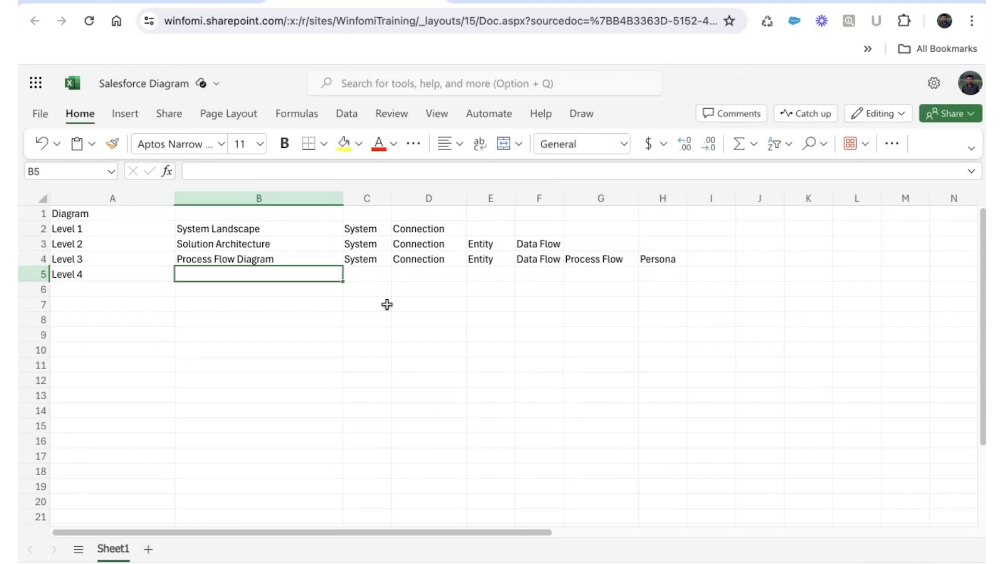
{"action": "type", "text": "Data Model Diagram"}
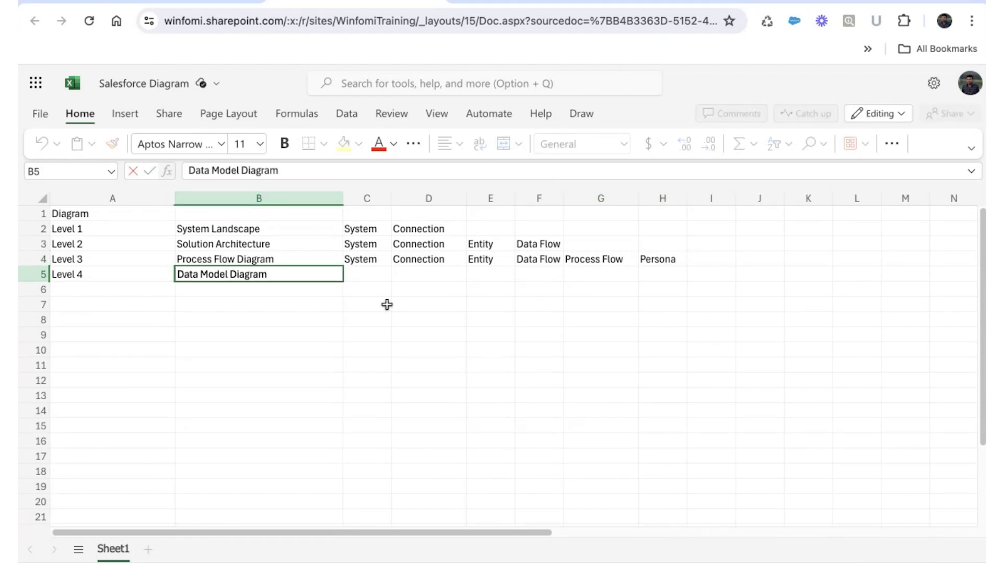
{"action": "key", "text": "Tab"}
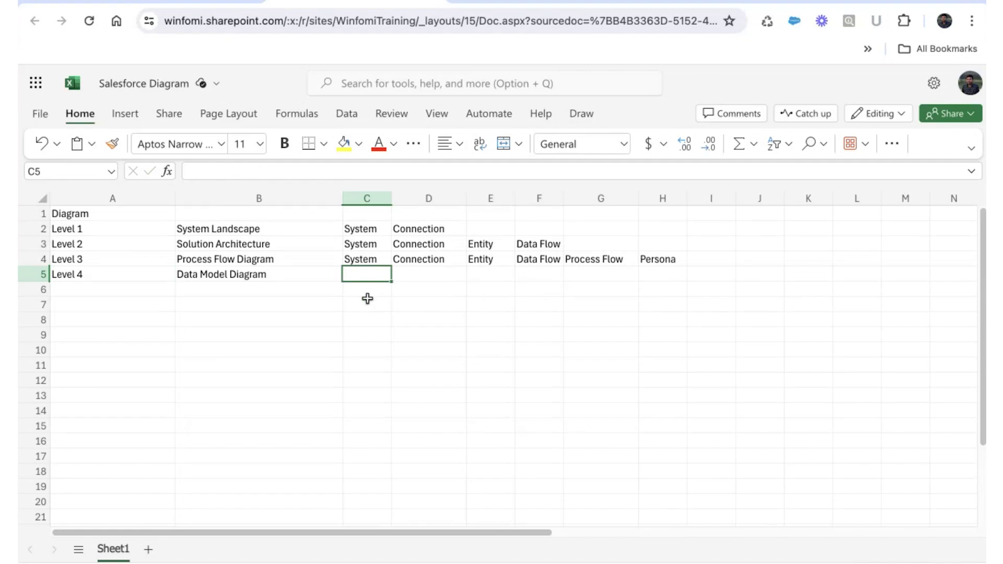
{"action": "type", "text": "Entity"}
{"action": "key", "text": "Tab"}
{"action": "type", "text": "Attributes"}
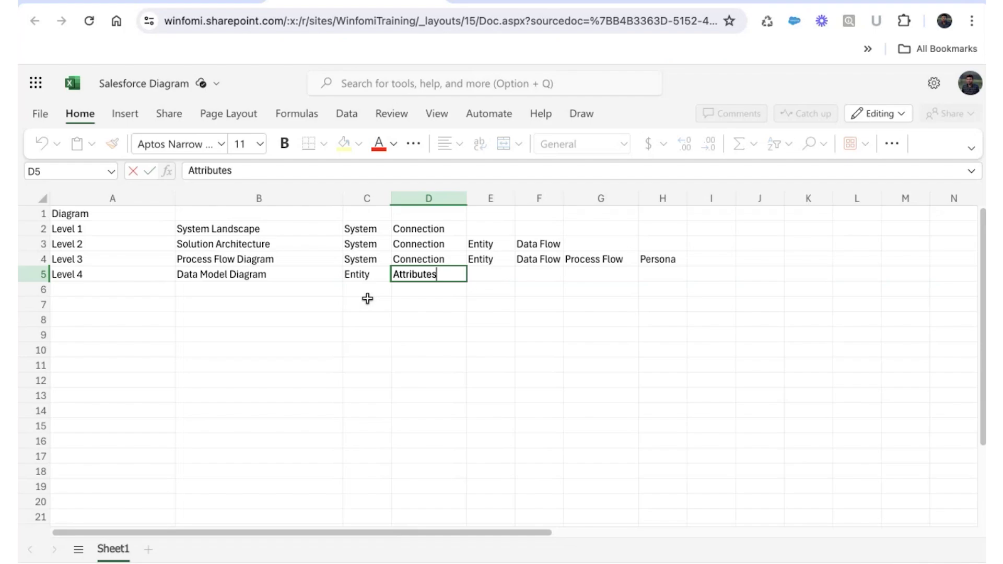
{"action": "key", "text": "Tab"}
{"action": "type", "text": "Connections"}
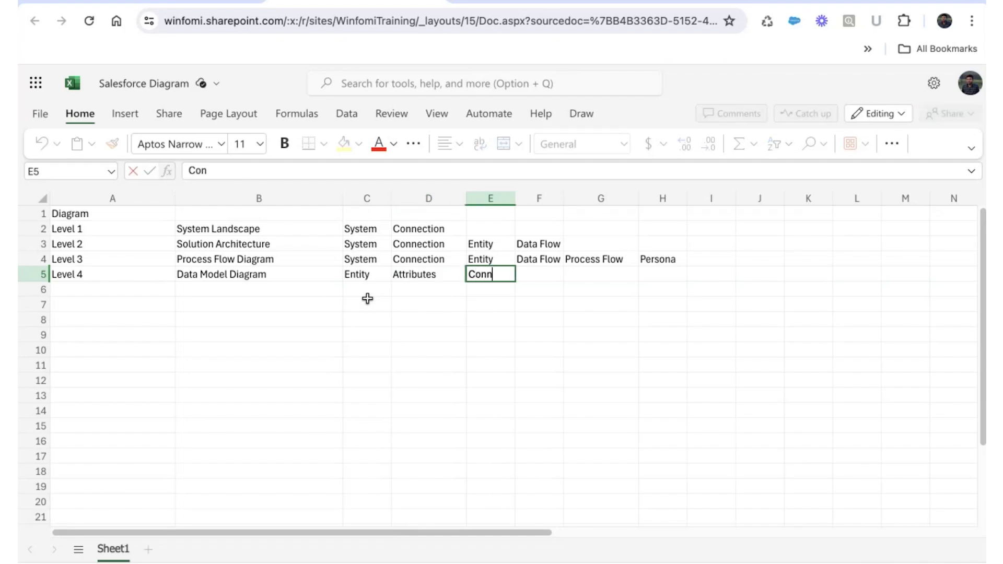
{"action": "key", "text": "Return"}
Step: Widen column E to fit the Connections entry in the Level 4 row
{"action": "left_click_drag", "start_coordinate": [275, 228], "coordinate": [276, 271]}
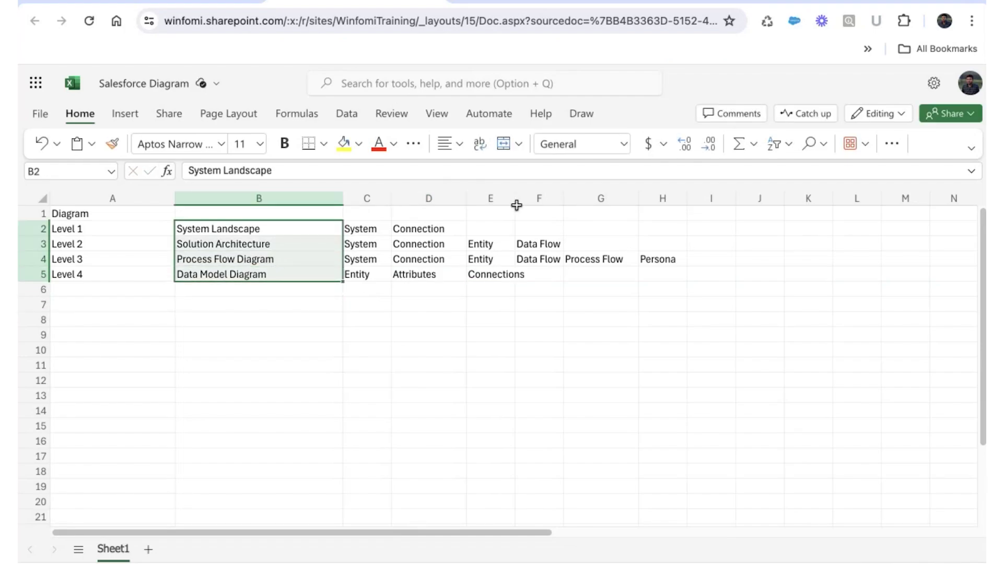
{"action": "left_click_drag", "start_coordinate": [563, 198], "coordinate": [562, 230]}
{"action": "left_click_drag", "start_coordinate": [515, 198], "coordinate": [534, 198]}
{"action": "key", "text": "Down"}
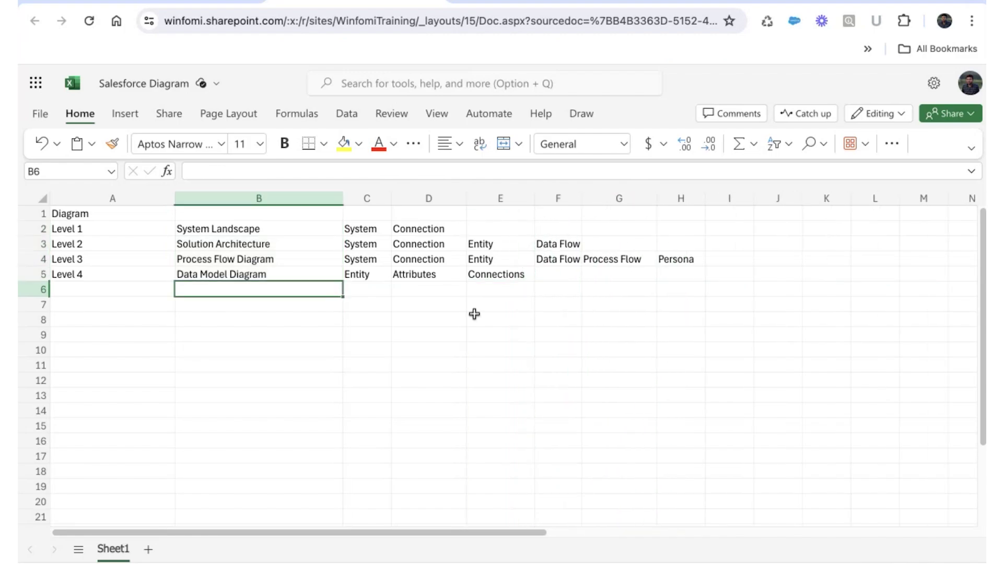
Step: Enter Executive in I2 as the audience of the Level 1 System Landscape row
{"action": "left_click", "coordinate": [260, 230]}
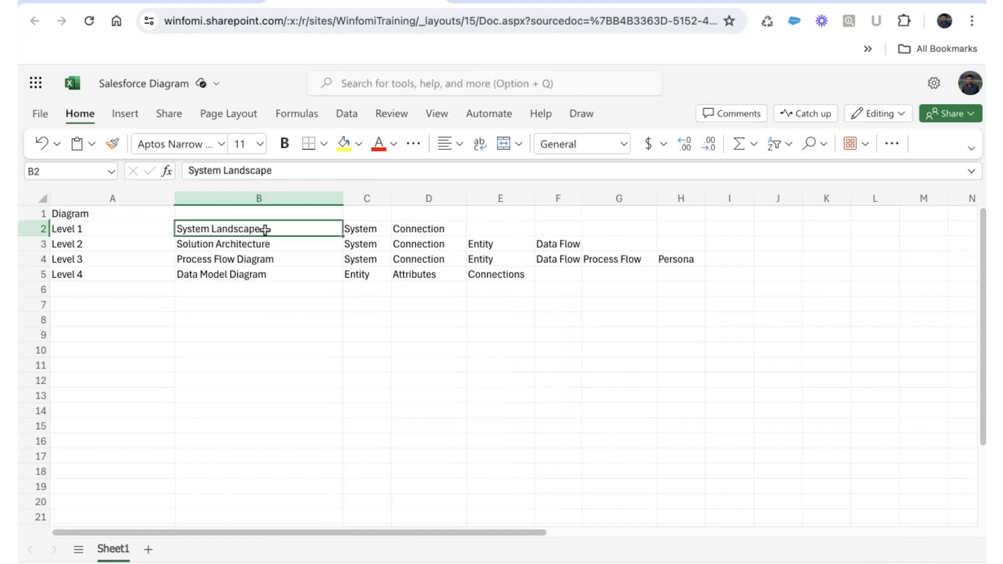
{"action": "left_click", "coordinate": [726, 230]}
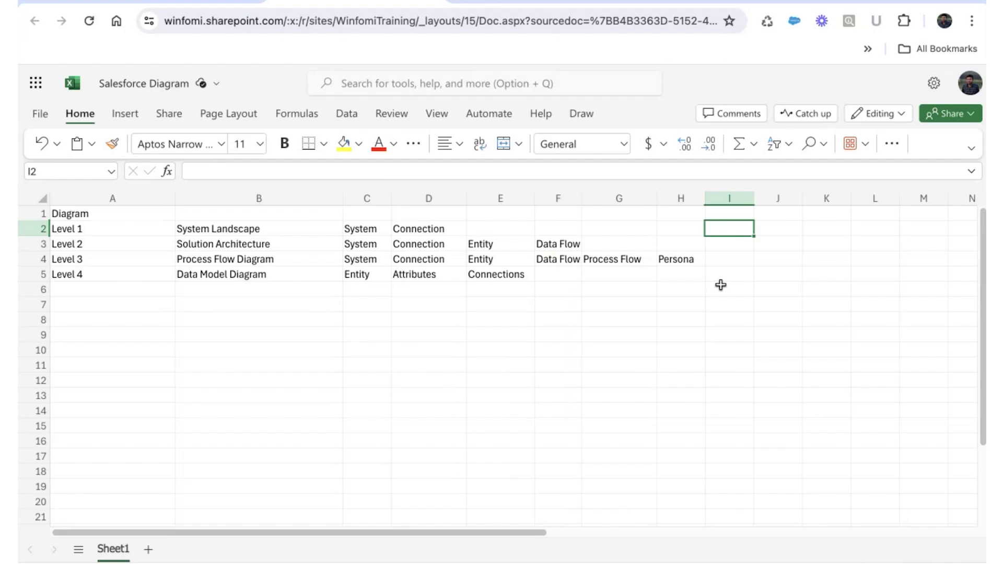
{"action": "type", "text": "Executive"}
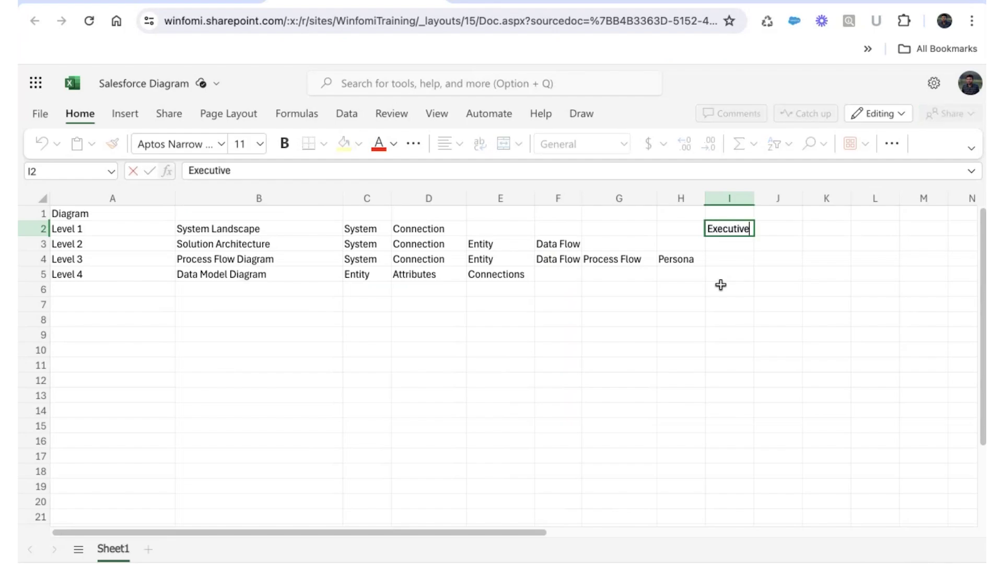
{"action": "key", "text": "Return"}
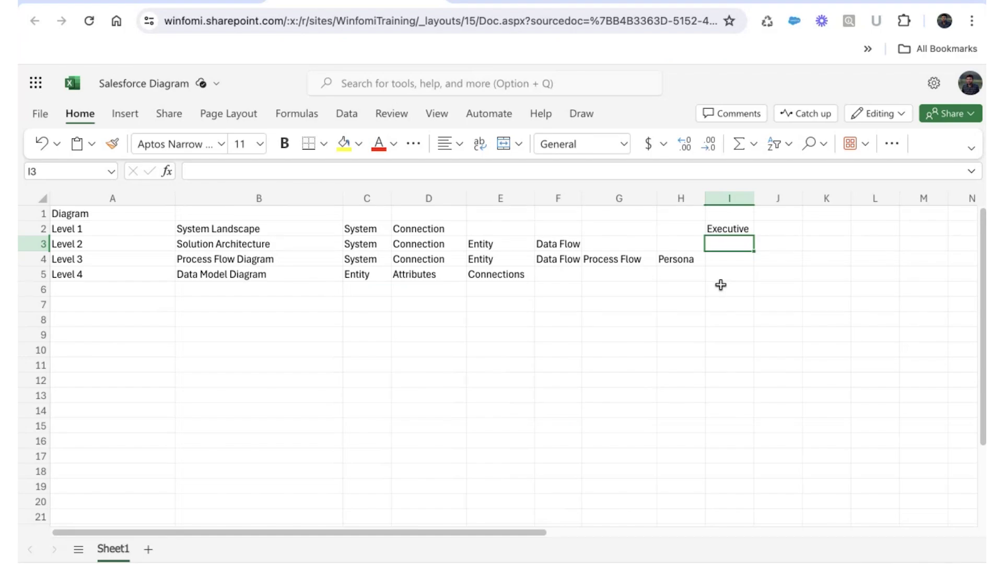
Step: Enter Technical Executive in I3 as the Level 2 audience and widen column I to fit it
{"action": "type", "text": "Technic"}
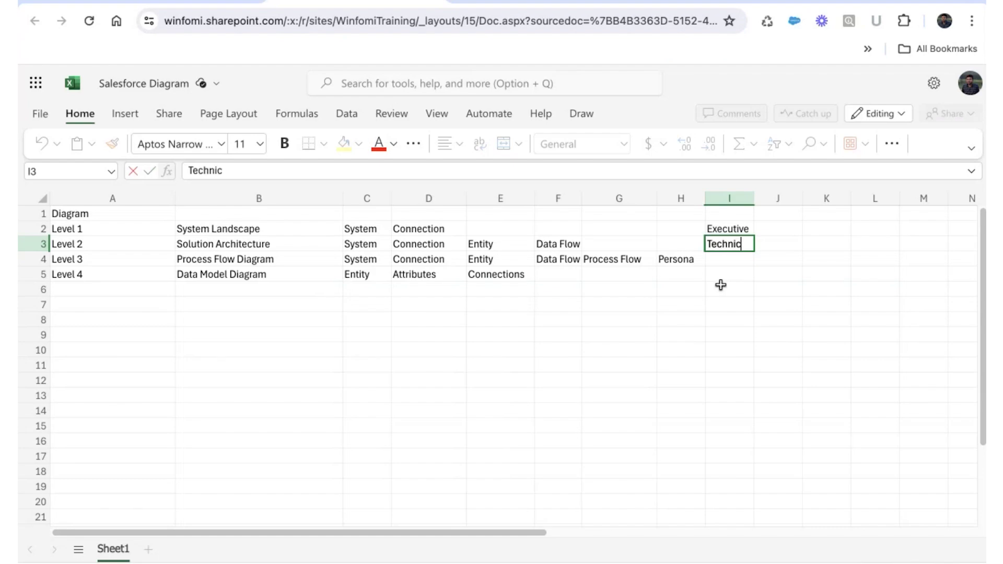
{"action": "type", "text": "al Exectuive"}
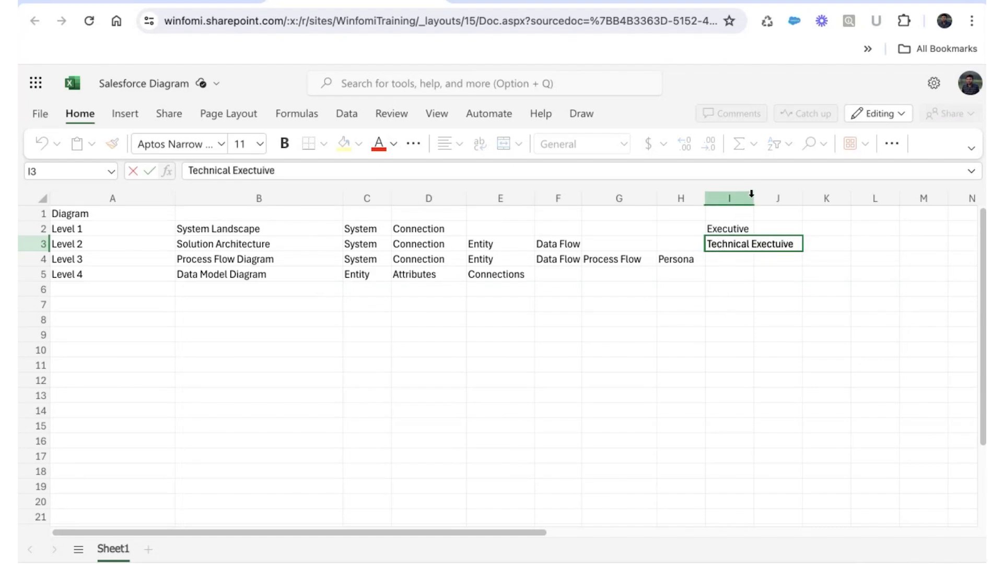
{"action": "left_click", "coordinate": [745, 213]}
{"action": "left_click_drag", "start_coordinate": [755, 198], "coordinate": [798, 242]}
Step: Add Delivery Team in J3 as the second Level 2 audience and widen column J to fit it
{"action": "left_click", "coordinate": [821, 244]}
{"action": "type", "text": "Delivery Team"}
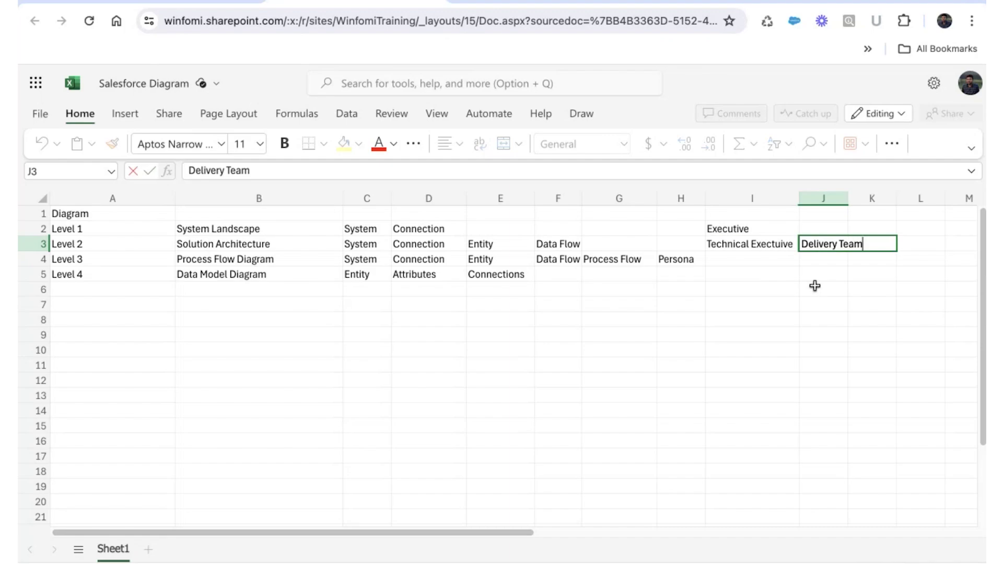
{"action": "left_click", "coordinate": [778, 274]}
{"action": "left_click_drag", "start_coordinate": [844, 198], "coordinate": [873, 201]}
{"action": "left_click_drag", "start_coordinate": [873, 201], "coordinate": [878, 201]}
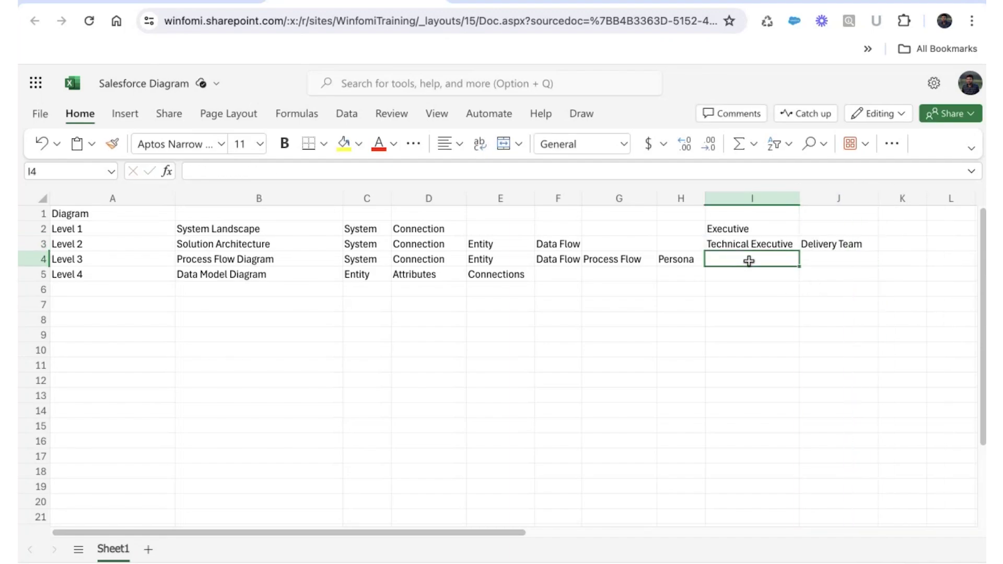
Step: Enter Technical Executive in I4 and Delivery Team in J4 as the Level 3 audiences
{"action": "type", "text": "Technical Executive"}
{"action": "key", "text": "Tab"}
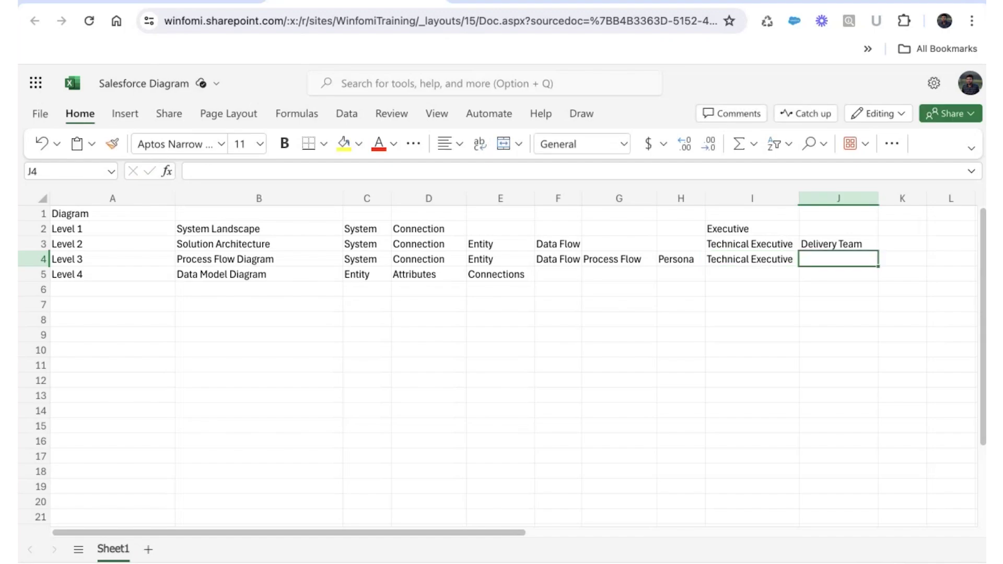
{"action": "type", "text": "Delivery Team"}
{"action": "key", "text": "Return"}
Step: Enter Delivery Team in I5 as the audience of the Level 4 Data Model Diagram row
{"action": "left_click", "coordinate": [752, 274]}
{"action": "type", "text": "D"}
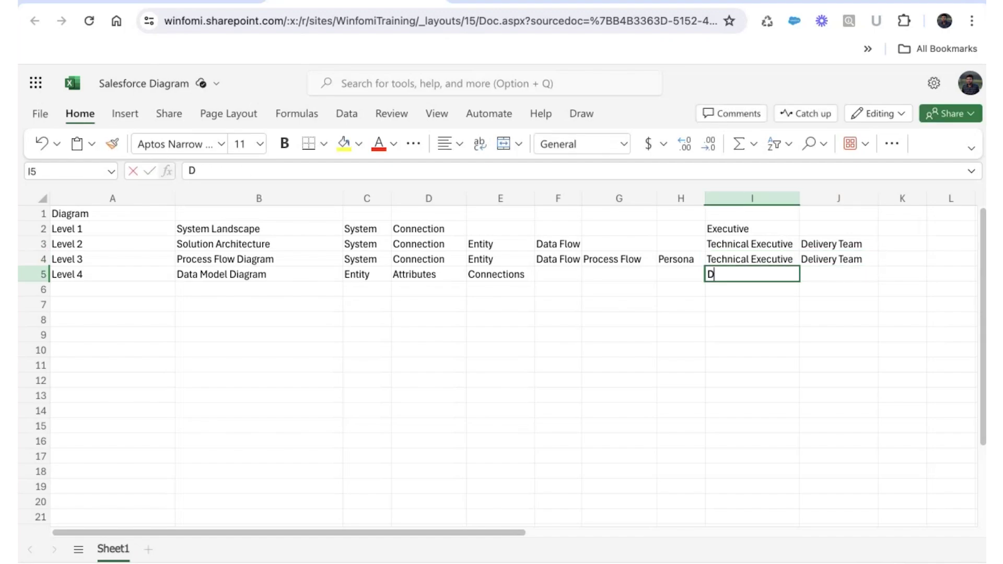
{"action": "type", "text": "eliery Team"}
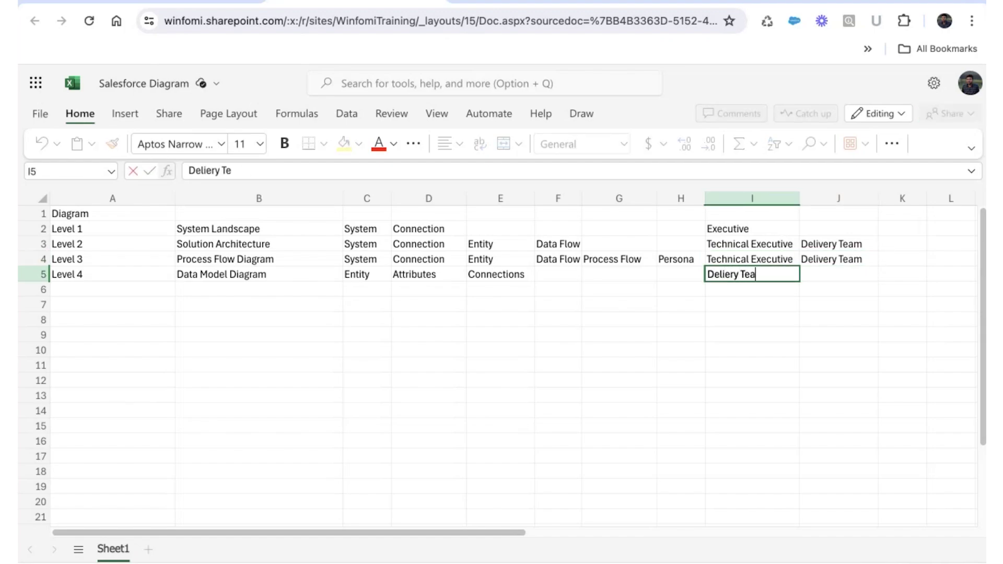
{"action": "left_click", "coordinate": [727, 274]}
{"action": "type", "text": "v"}
{"action": "left_click", "coordinate": [619, 274]}
{"action": "left_click_drag", "start_coordinate": [230, 230], "coordinate": [271, 266]}
{"action": "left_click_drag", "start_coordinate": [358, 227], "coordinate": [683, 278]}
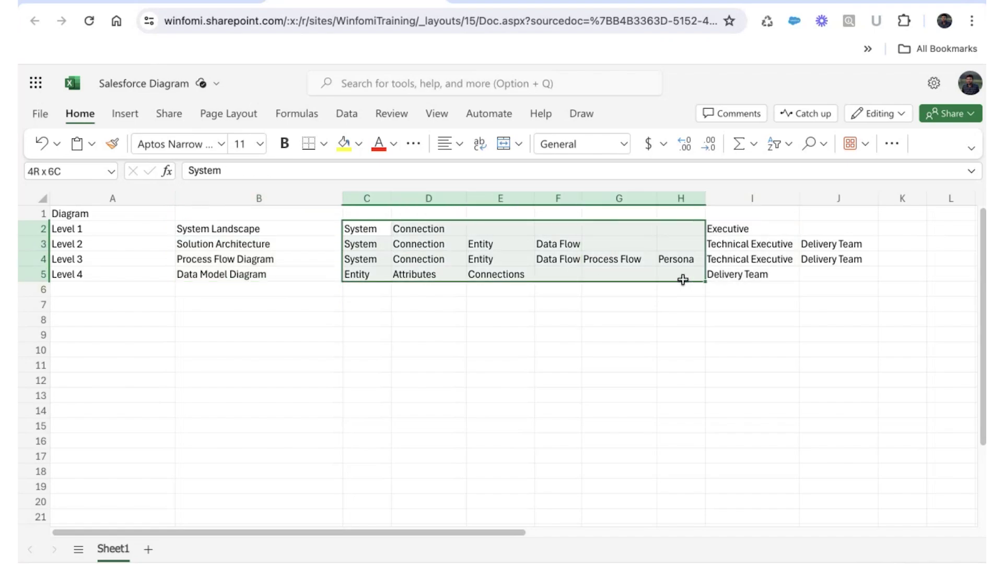
{"action": "left_click_drag", "start_coordinate": [729, 230], "coordinate": [841, 282]}
{"action": "left_click", "coordinate": [479, 302]}
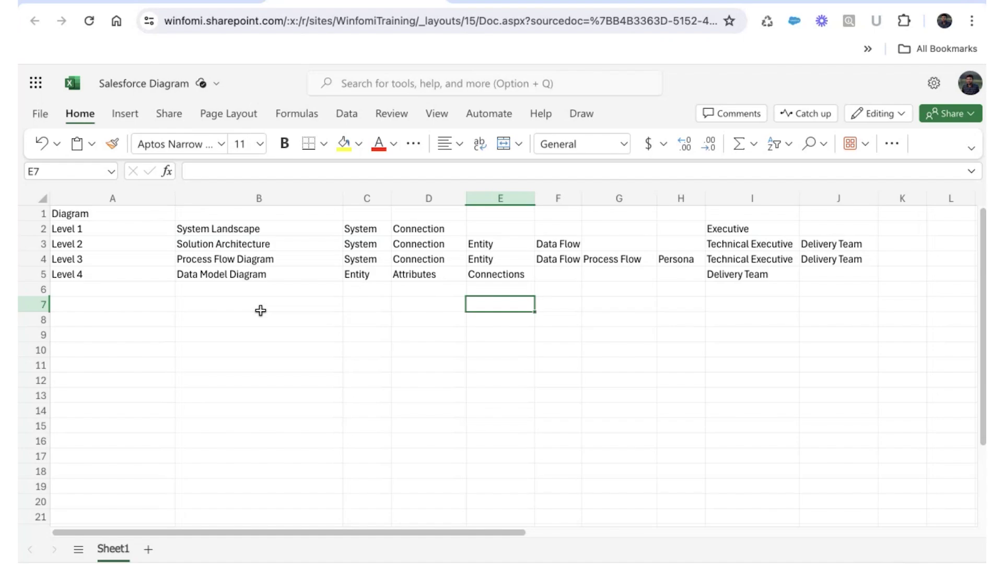
Step: Narrow column A so that it closely fits the level labels
{"action": "left_click_drag", "start_coordinate": [175, 201], "coordinate": [111, 201]}
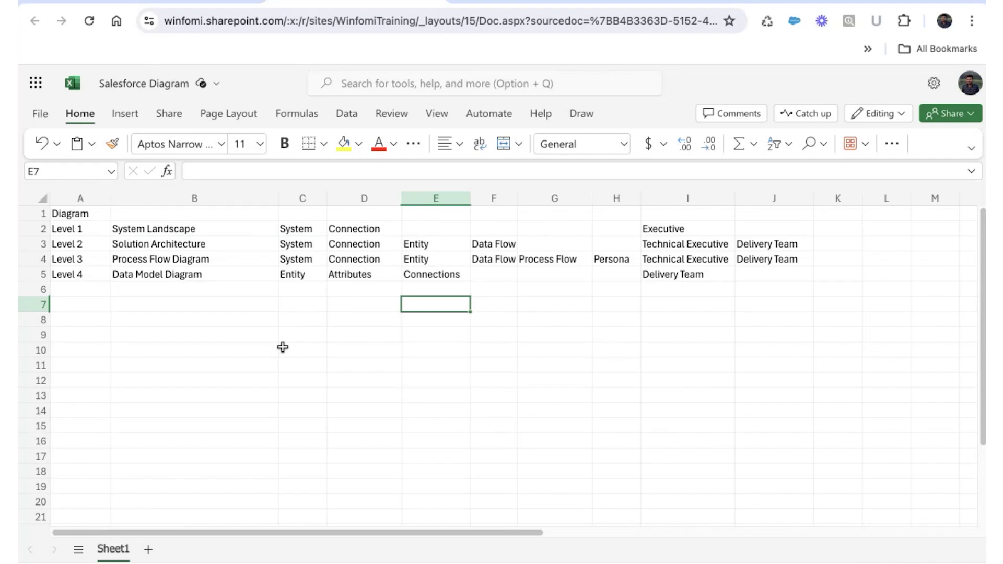
Step: Compare the Level 1 to Level 3 diagram types in B2:B4 with the Data Model Diagram in B5
{"action": "left_click", "coordinate": [209, 232]}
{"action": "left_click_drag", "start_coordinate": [209, 232], "coordinate": [209, 241]}
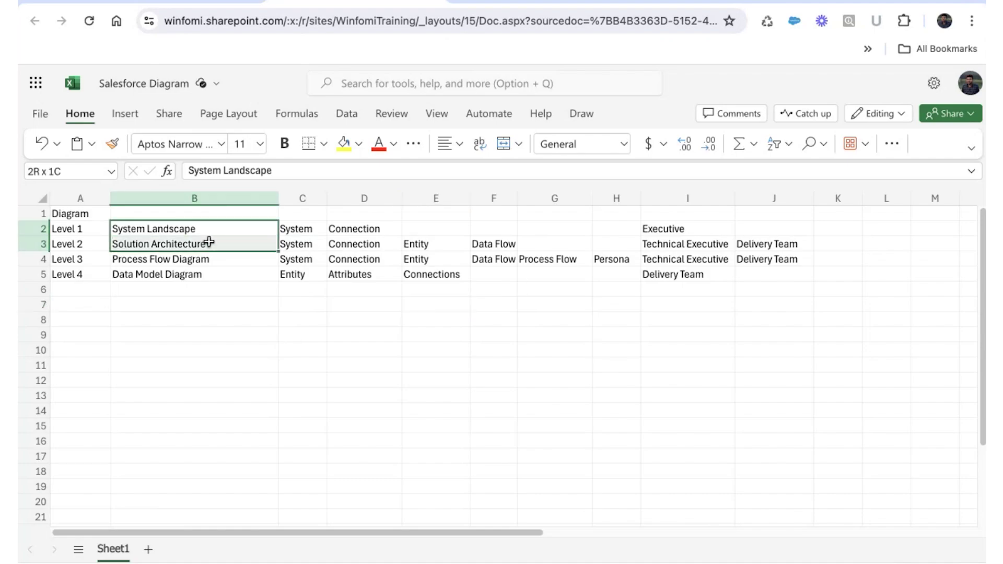
{"action": "left_click_drag", "start_coordinate": [209, 241], "coordinate": [209, 246]}
{"action": "left_click_drag", "start_coordinate": [183, 227], "coordinate": [182, 249]}
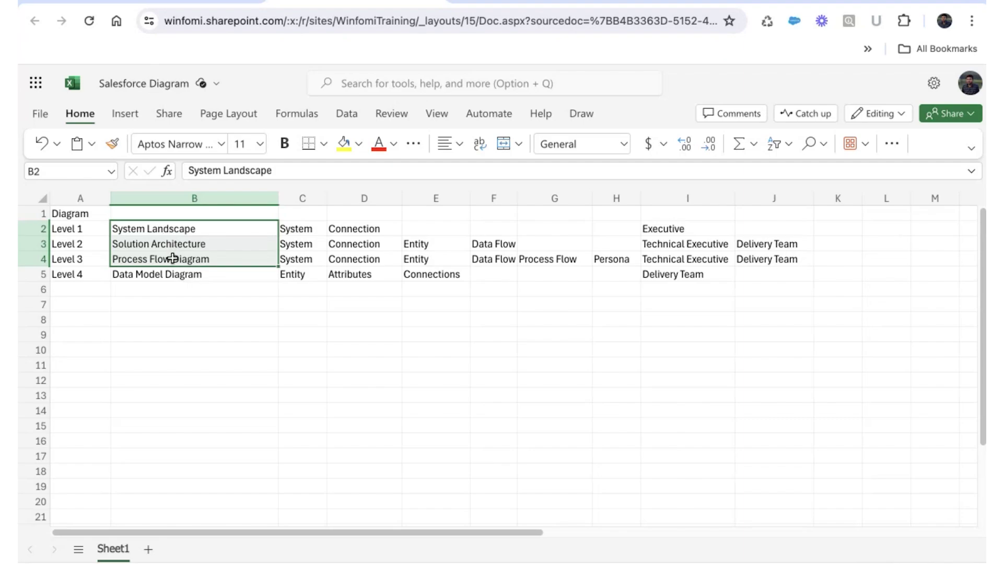
{"action": "left_click", "coordinate": [193, 274]}
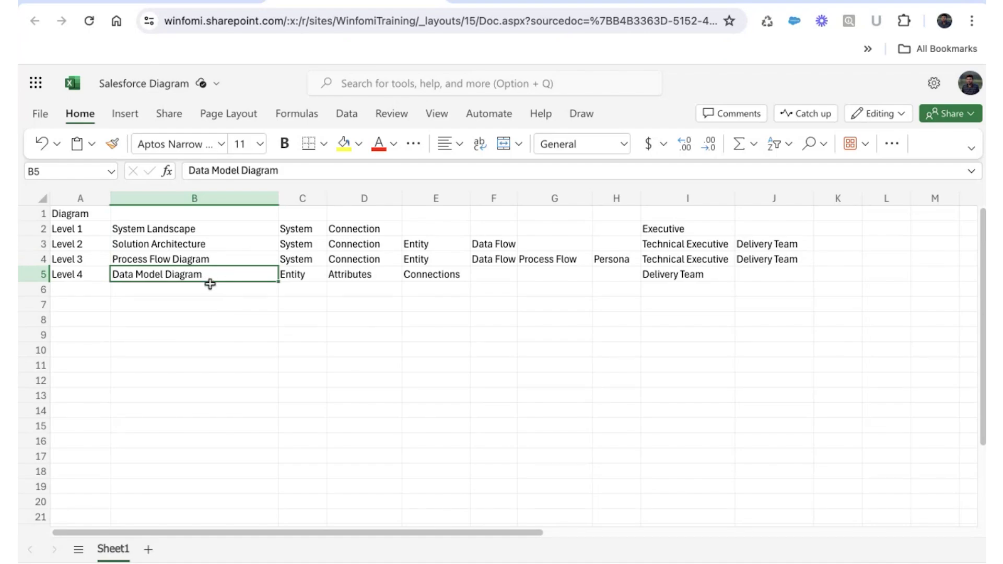
{"action": "left_click_drag", "start_coordinate": [200, 230], "coordinate": [200, 267]}
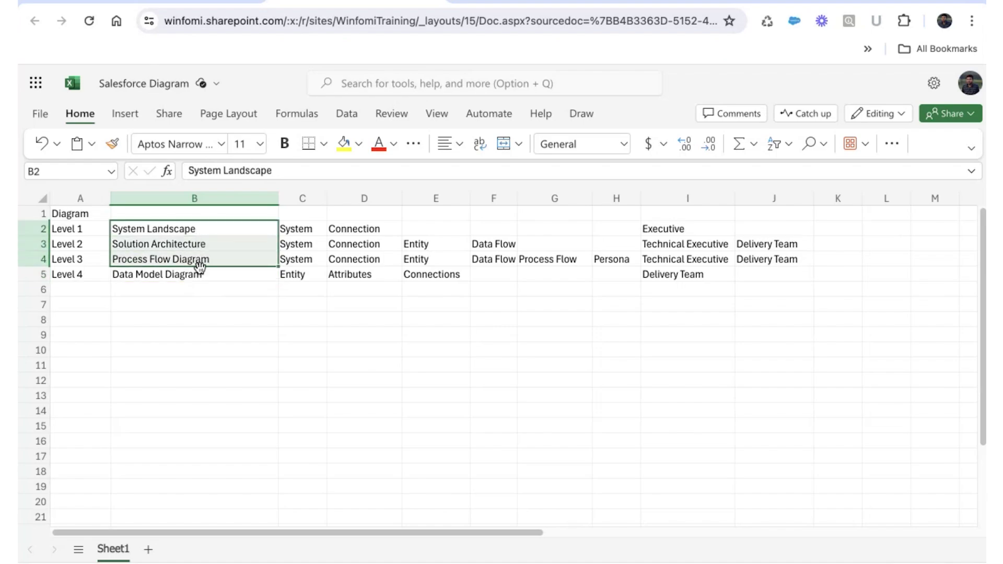
{"action": "left_click", "coordinate": [199, 273]}
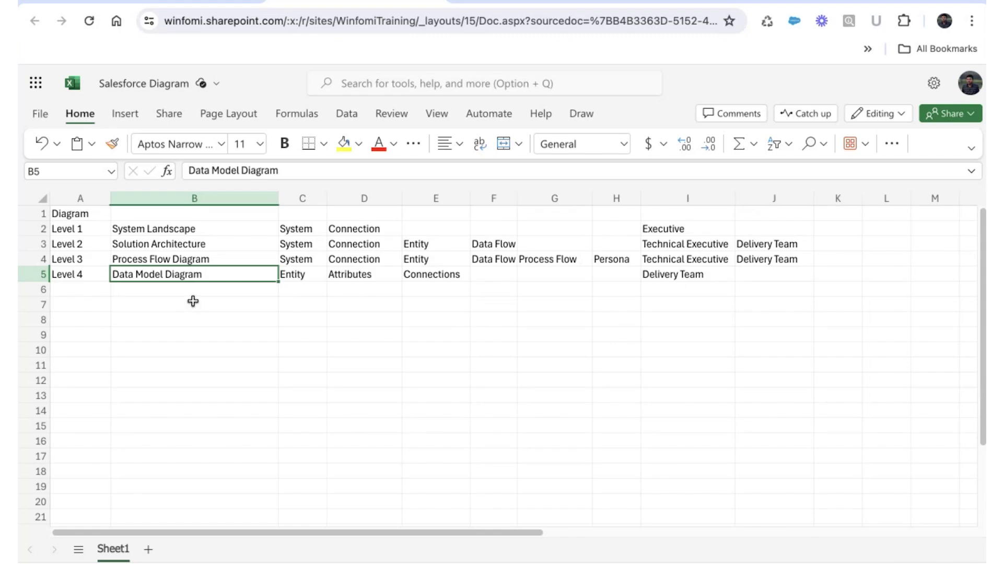
{"action": "key", "text": "super+z"}
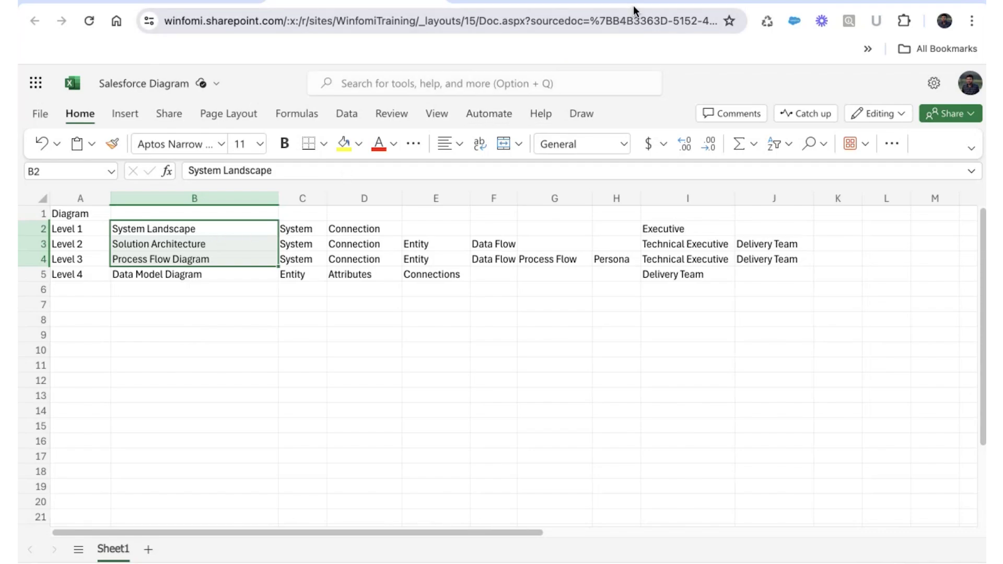
Step: Search Google for "salesforce architect diagrams" in a new browser tab
{"action": "mouse_move", "coordinate": [629, 16]}
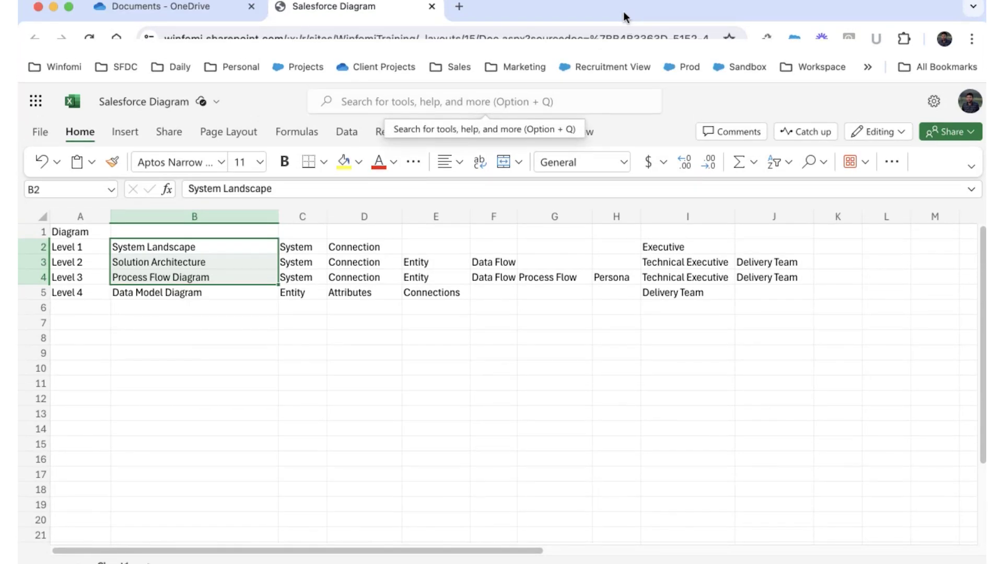
{"action": "left_click", "coordinate": [458, 7]}
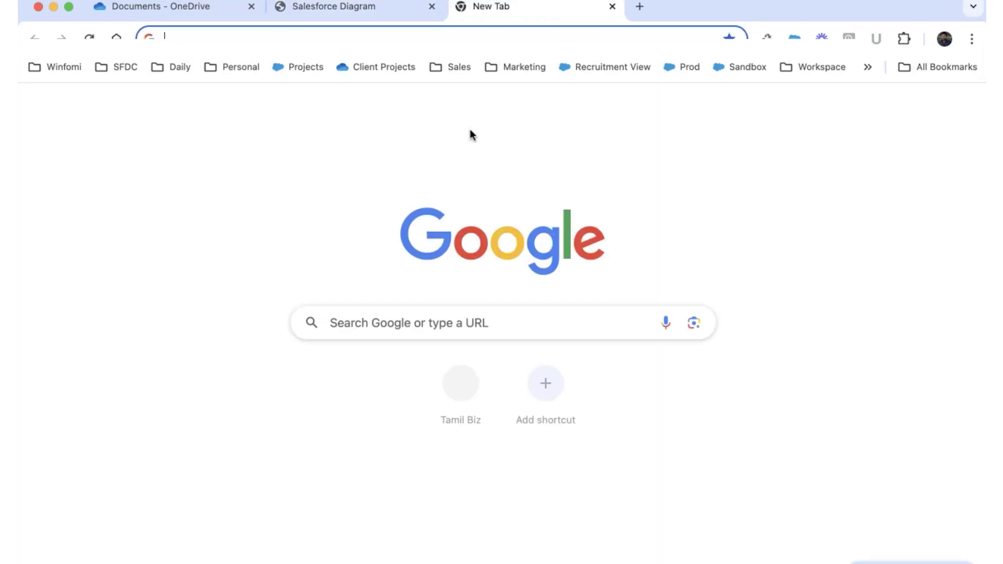
{"action": "type", "text": "k"}
{"action": "key", "text": "BackSpace"}
{"action": "key", "text": "BackSpace"}
{"action": "type", "text": "arch"}
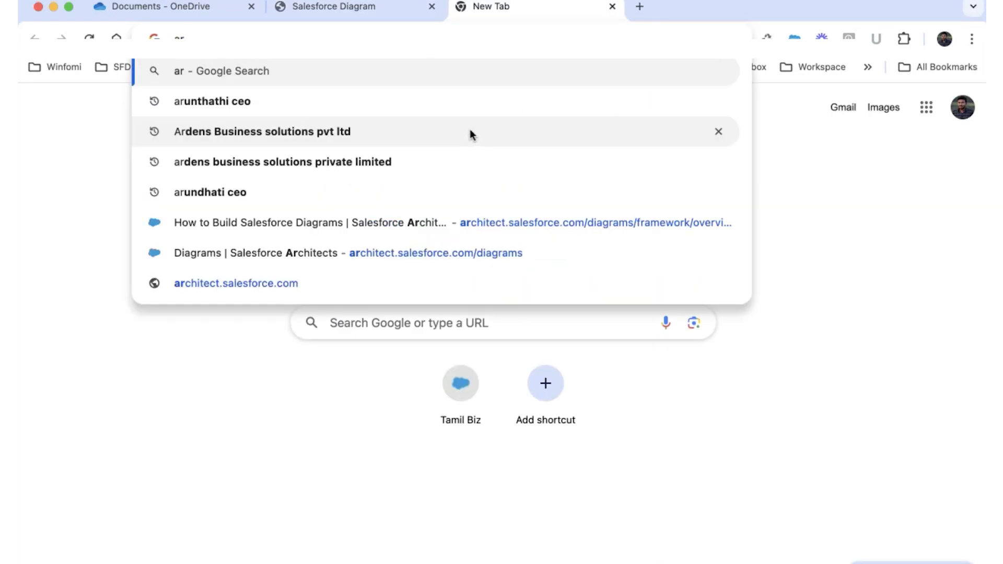
{"action": "key", "text": "BackSpace"}
{"action": "key", "text": "BackSpace"}
{"action": "key", "text": "BackSpace"}
{"action": "key", "text": "BackSpace"}
{"action": "key", "text": "BackSpace"}
{"action": "type", "text": "salesforce arch"}
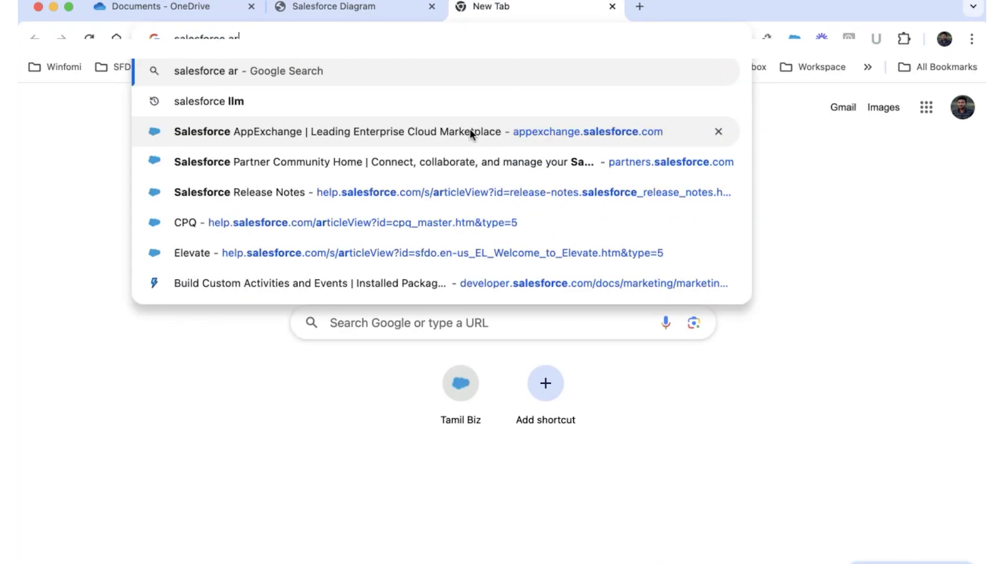
{"action": "type", "text": "i"}
{"action": "key", "text": "BackSpace"}
{"action": "key", "text": "BackSpace"}
{"action": "key", "text": "BackSpace"}
{"action": "type", "text": "rchitect diagrams"}
{"action": "key", "text": "Return"}
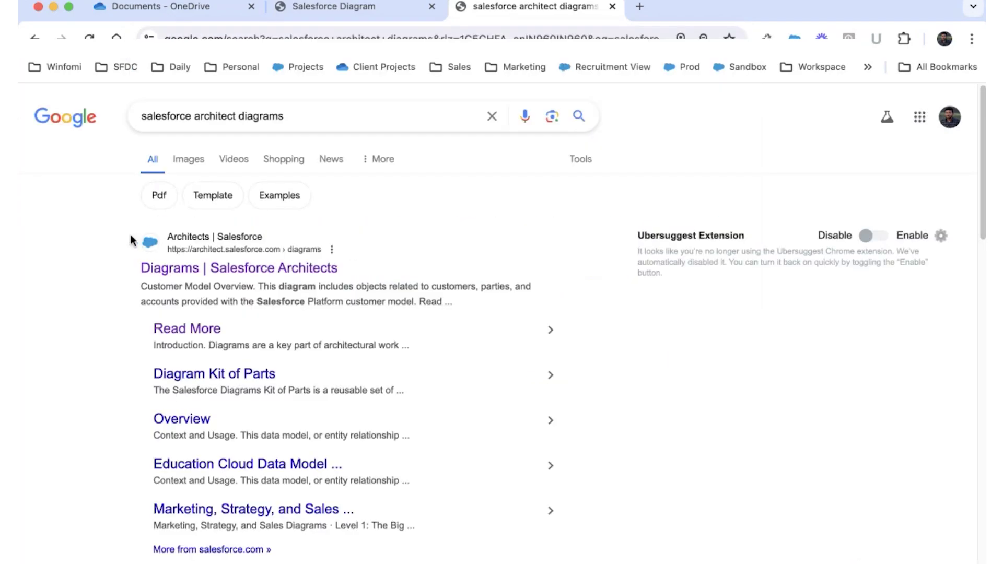
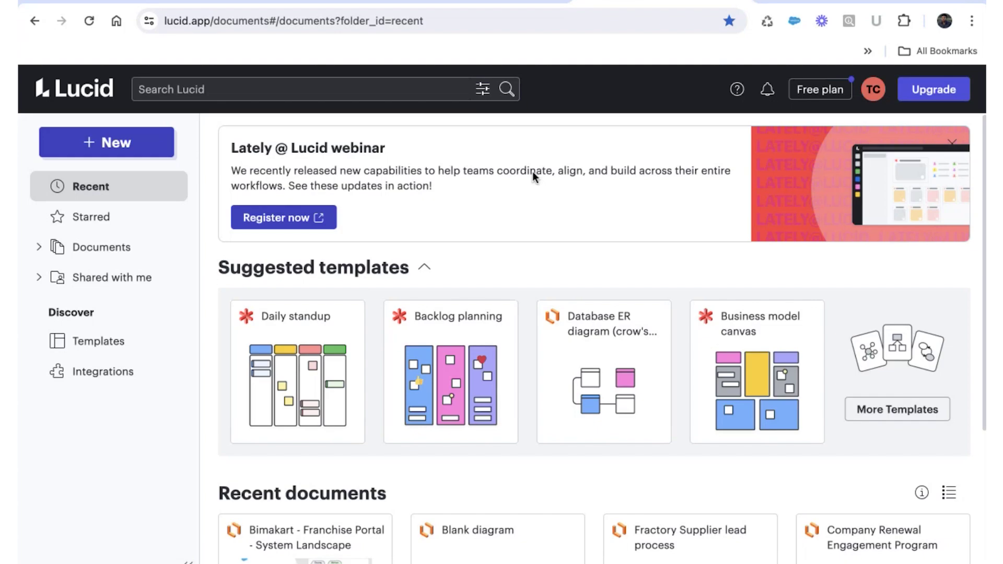
Step: Create a blank Lucidchart document in Lucid and dismiss the account upgrade notice and the template gallery
{"action": "left_click", "coordinate": [150, 137]}
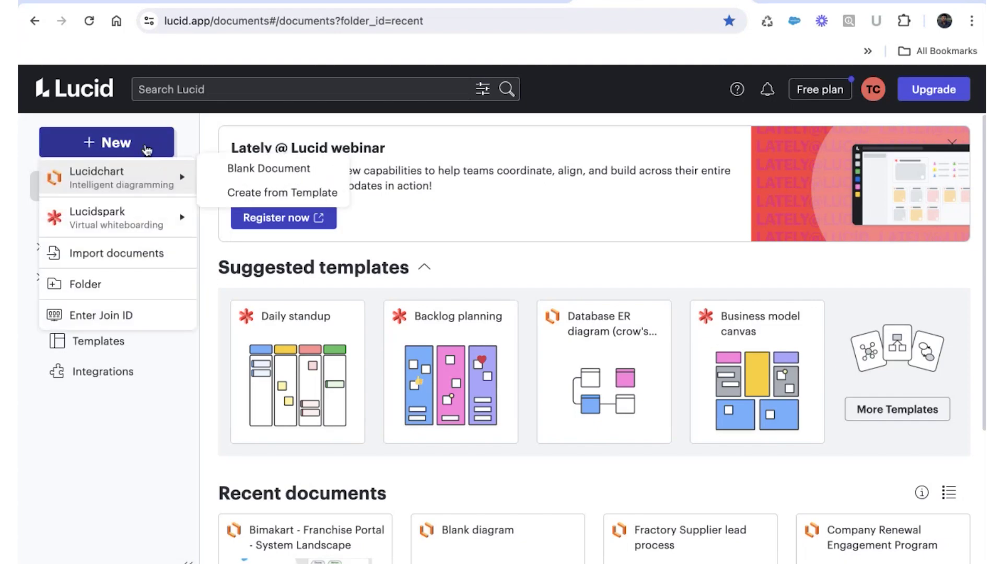
{"action": "left_click", "coordinate": [256, 171]}
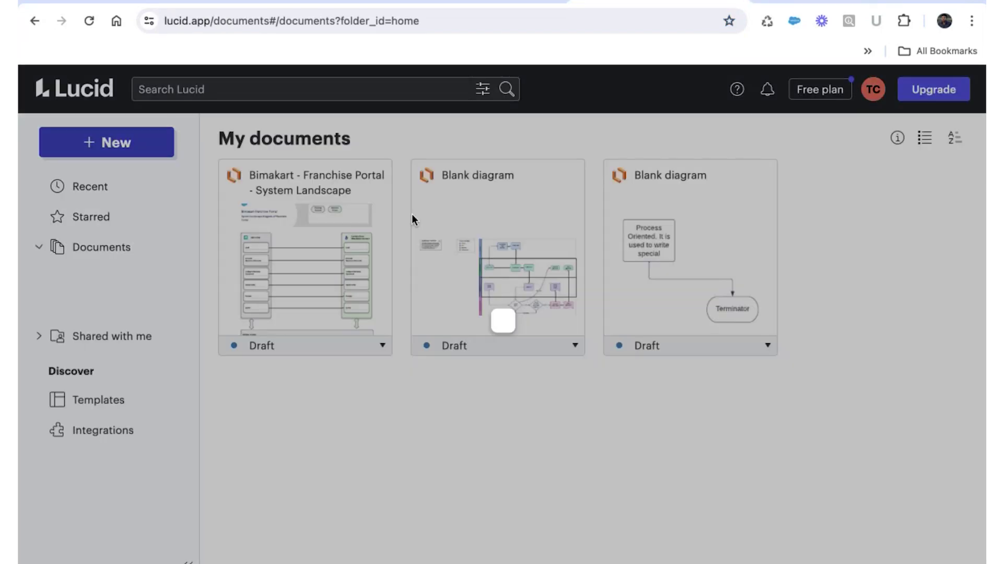
{"action": "left_click_drag", "start_coordinate": [285, 307], "coordinate": [622, 391]}
{"action": "left_click", "coordinate": [620, 419]}
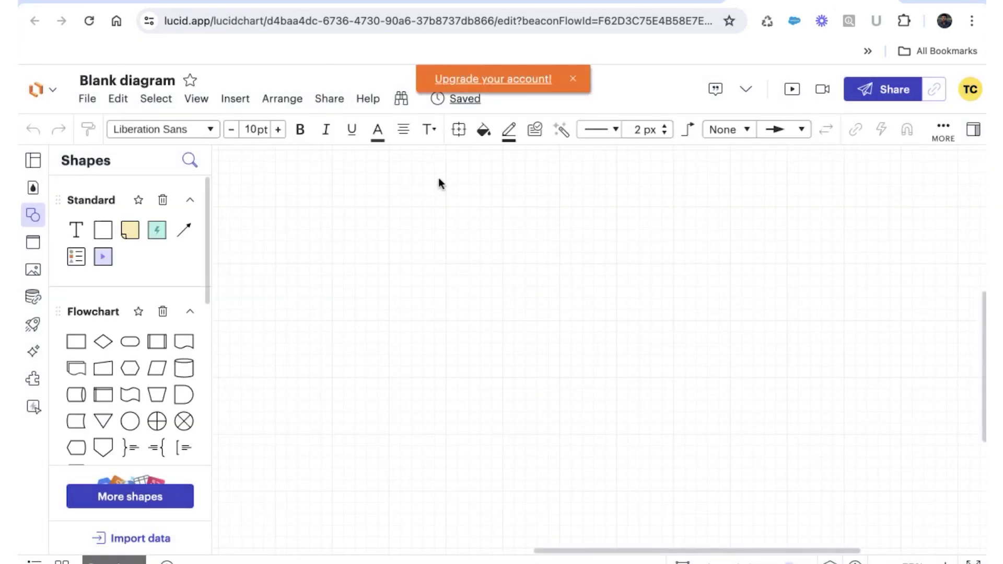
{"action": "left_click", "coordinate": [574, 79]}
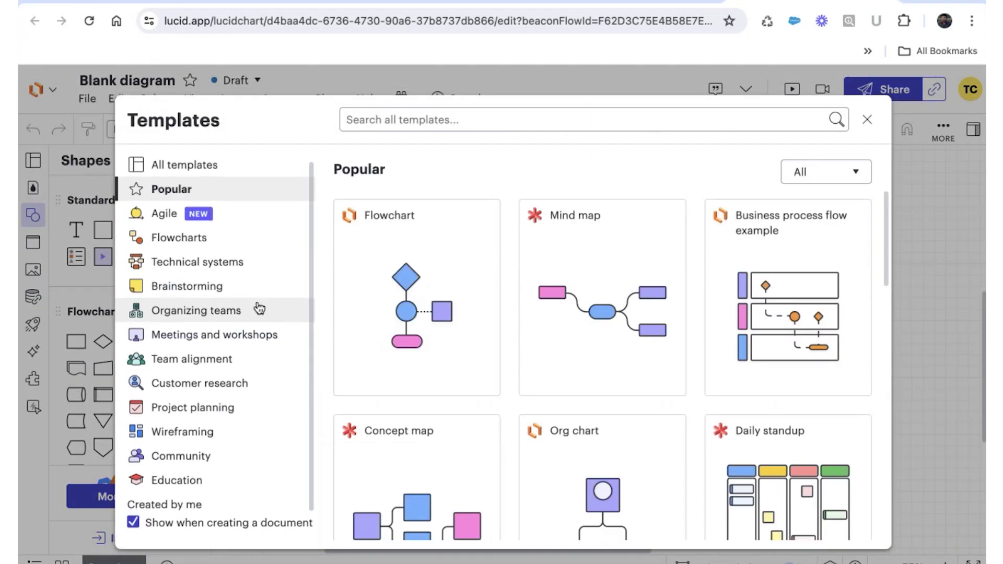
{"action": "left_click", "coordinate": [867, 119]}
{"action": "scroll", "coordinate": [124, 293], "scroll_direction": "down", "scroll_amount": 4}
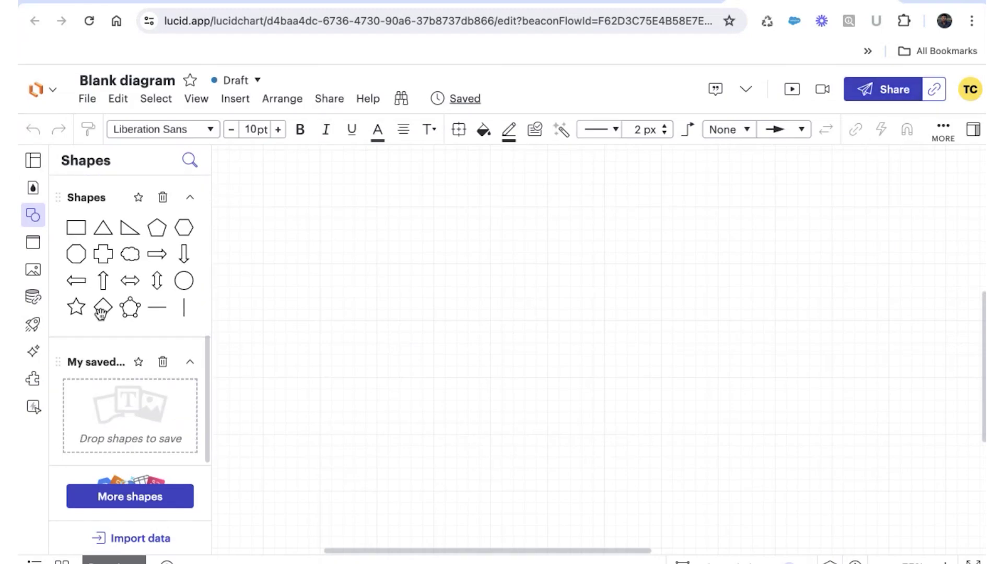
Step: Rename the blank document as "Salesforce and Stripe - Solution Architecture"
{"action": "left_click", "coordinate": [119, 83]}
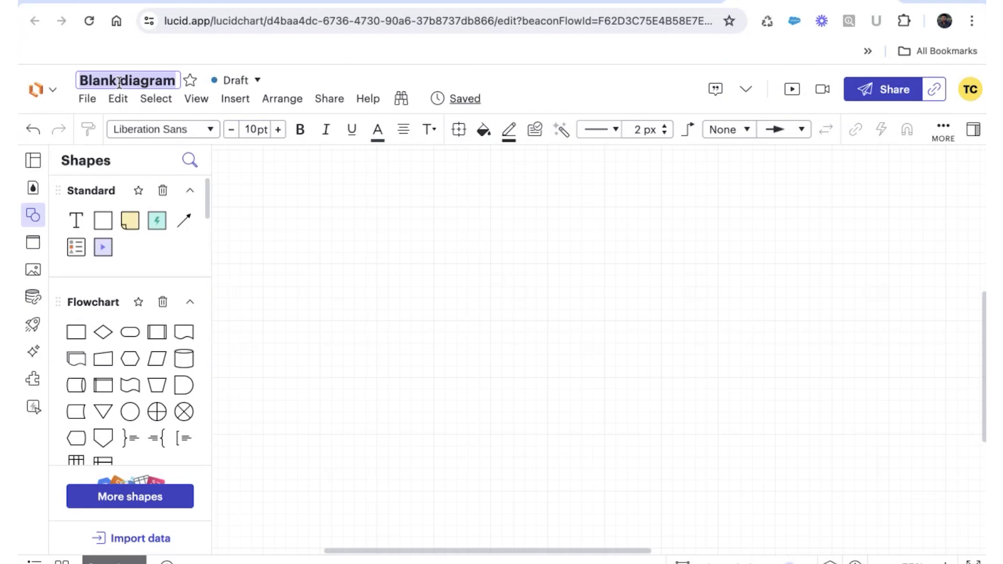
{"action": "type", "text": "Salesforce and Stri"}
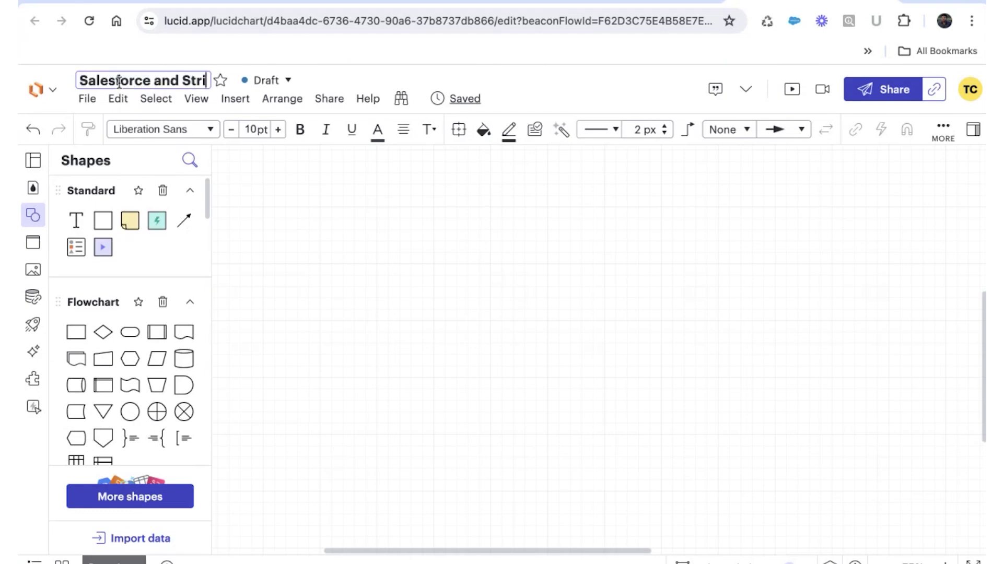
{"action": "type", "text": "pe - "}
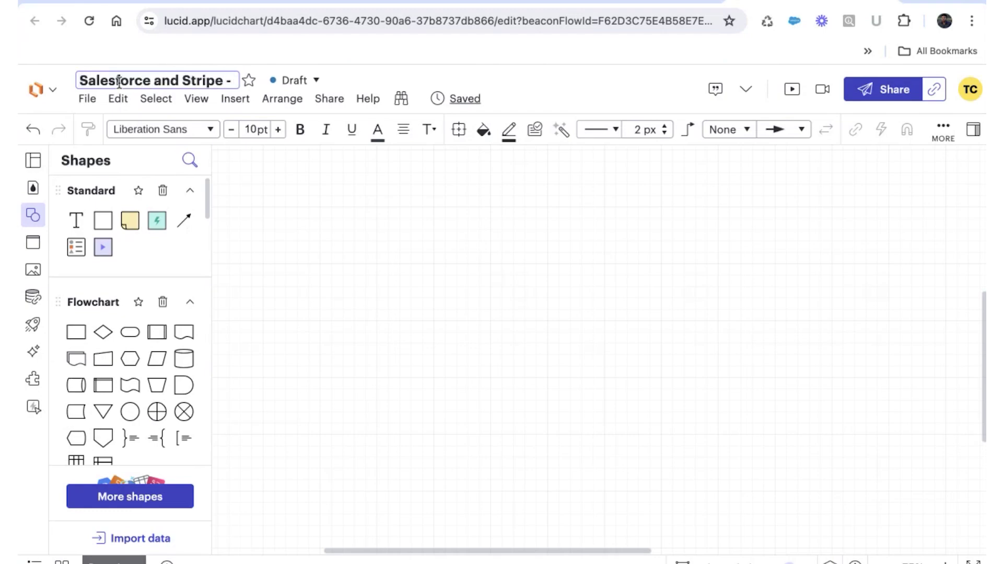
{"action": "type", "text": "S"}
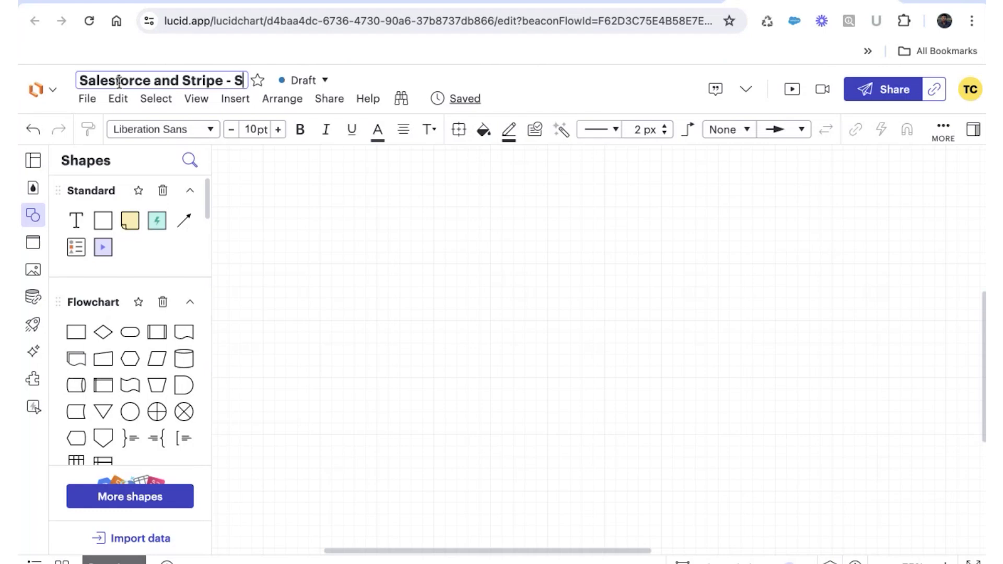
{"action": "type", "text": "olution Architecture"}
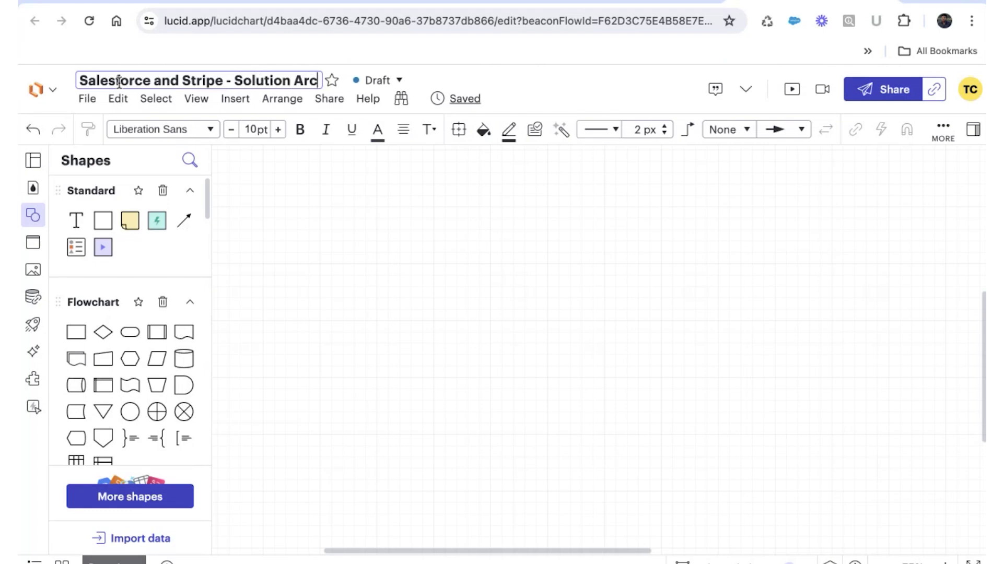
{"action": "key", "text": "Return"}
Step: Examine the loaded shape libraries, from Standard and Flowchart through Header and Cards to the Salesforce product icons
{"action": "scroll", "coordinate": [124, 221], "scroll_direction": "down", "scroll_amount": 1}
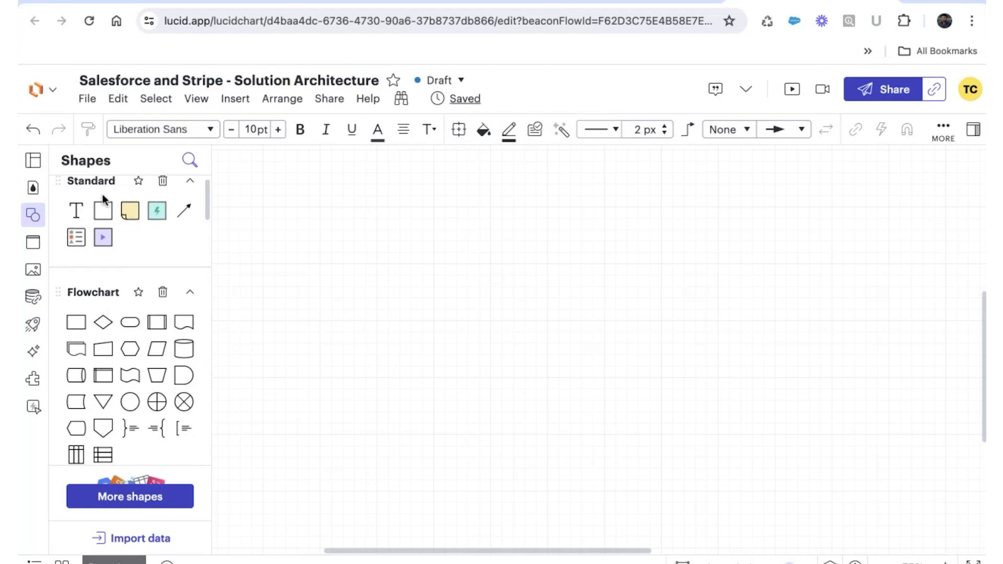
{"action": "scroll", "coordinate": [102, 193], "scroll_direction": "up", "scroll_amount": 1}
{"action": "scroll", "coordinate": [106, 312], "scroll_direction": "down", "scroll_amount": 10}
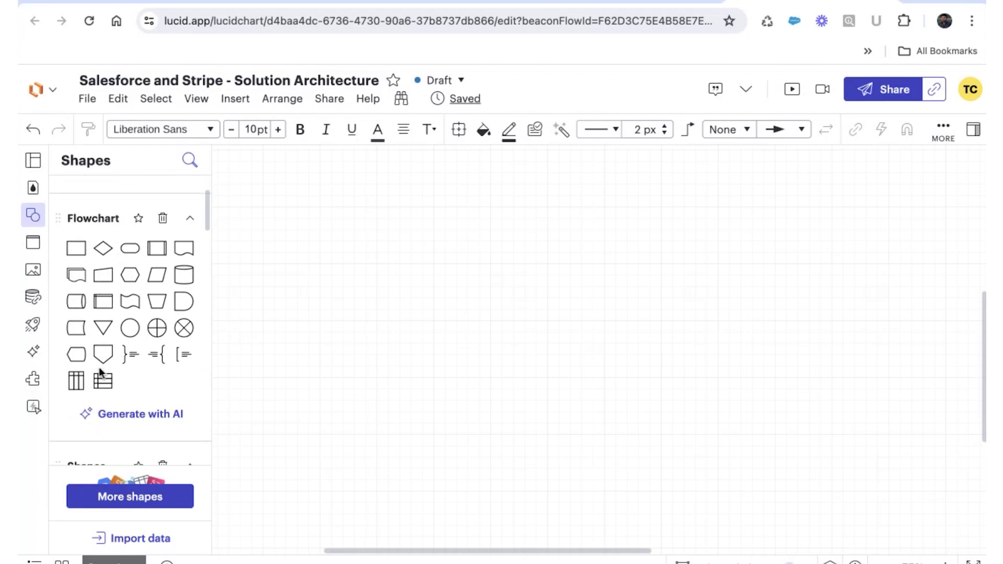
{"action": "scroll", "coordinate": [123, 339], "scroll_direction": "up", "scroll_amount": 3}
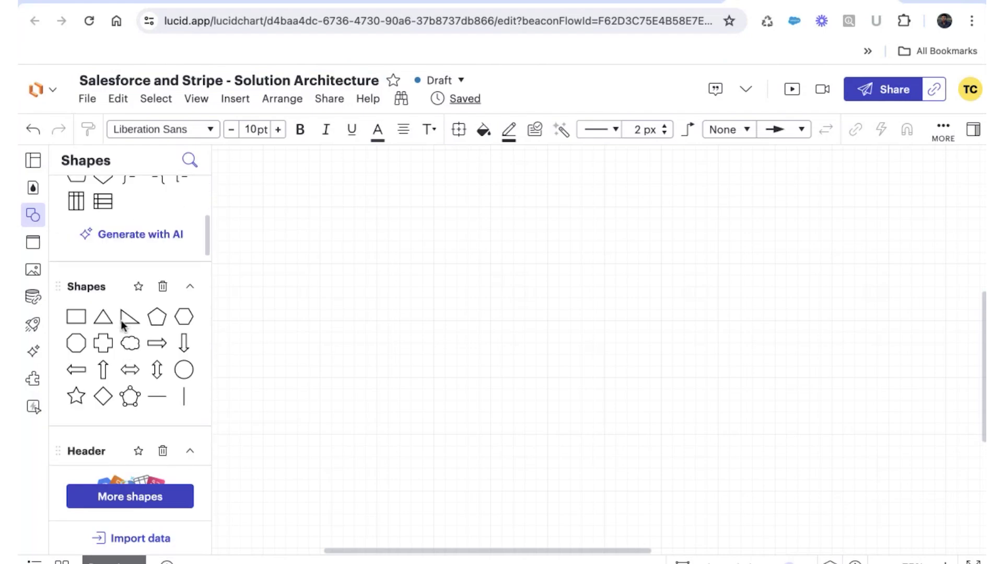
{"action": "scroll", "coordinate": [123, 404], "scroll_direction": "down", "scroll_amount": 5}
{"action": "scroll", "coordinate": [125, 384], "scroll_direction": "down", "scroll_amount": 4}
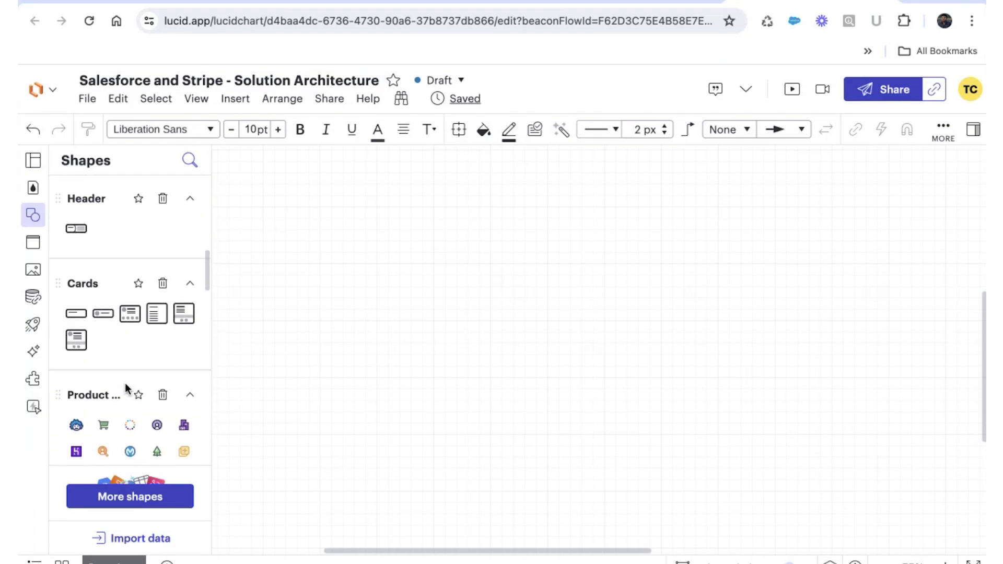
{"action": "scroll", "coordinate": [125, 383], "scroll_direction": "up", "scroll_amount": 5}
{"action": "scroll", "coordinate": [99, 397], "scroll_direction": "down", "scroll_amount": 2}
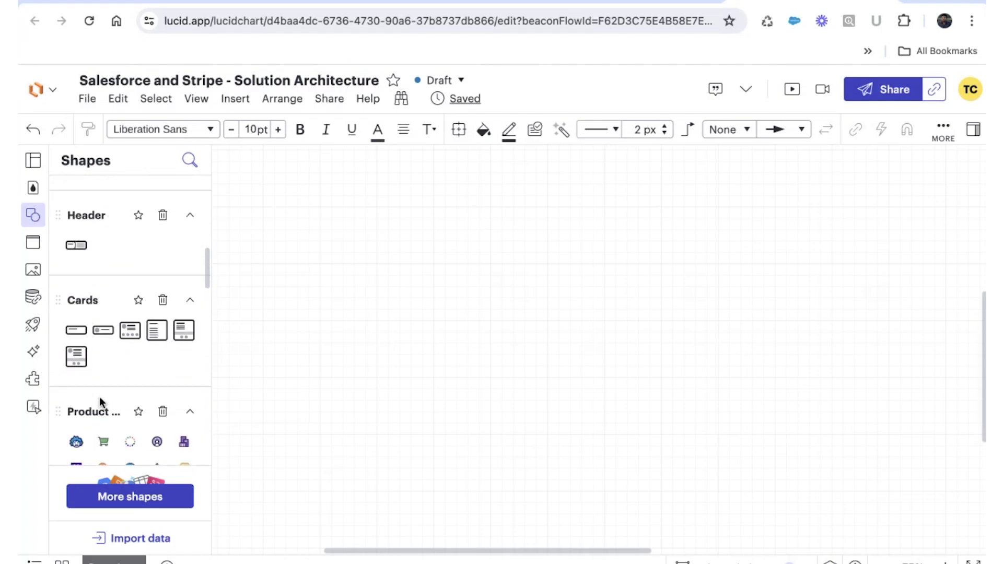
{"action": "scroll", "coordinate": [100, 400], "scroll_direction": "down", "scroll_amount": 2}
{"action": "scroll", "coordinate": [104, 357], "scroll_direction": "down", "scroll_amount": 5}
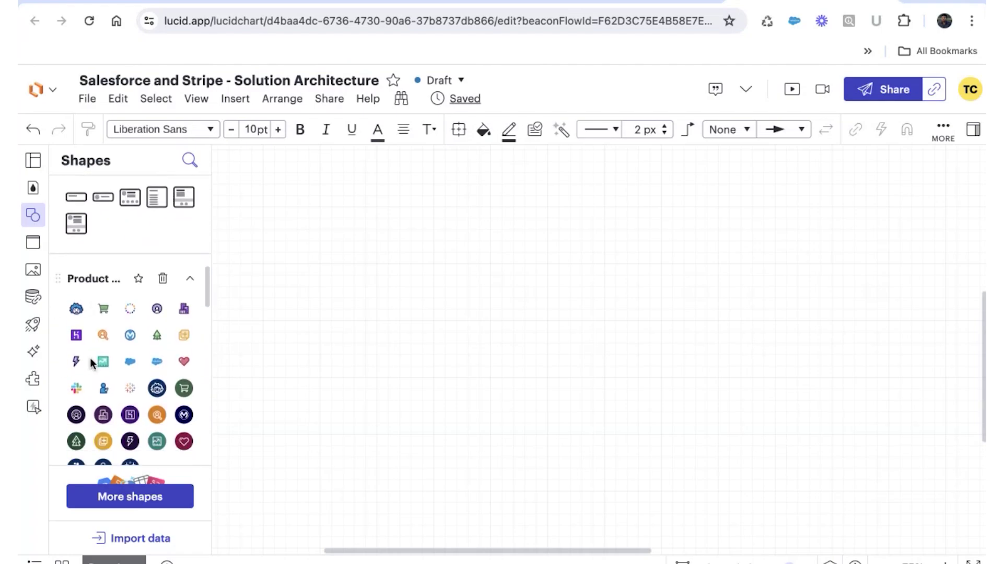
{"action": "scroll", "coordinate": [118, 378], "scroll_direction": "down", "scroll_amount": 10}
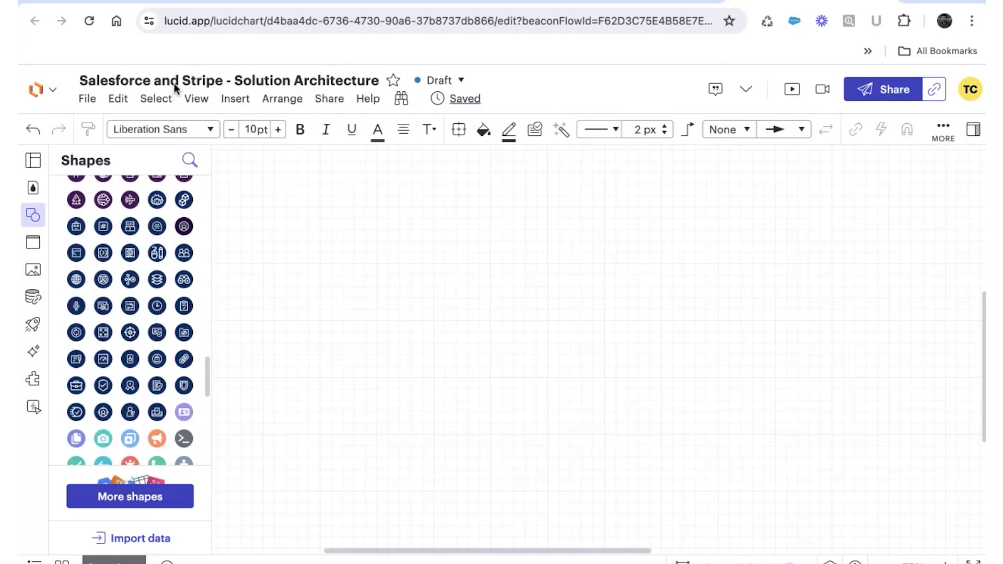
{"action": "scroll", "coordinate": [114, 378], "scroll_direction": "down", "scroll_amount": 10}
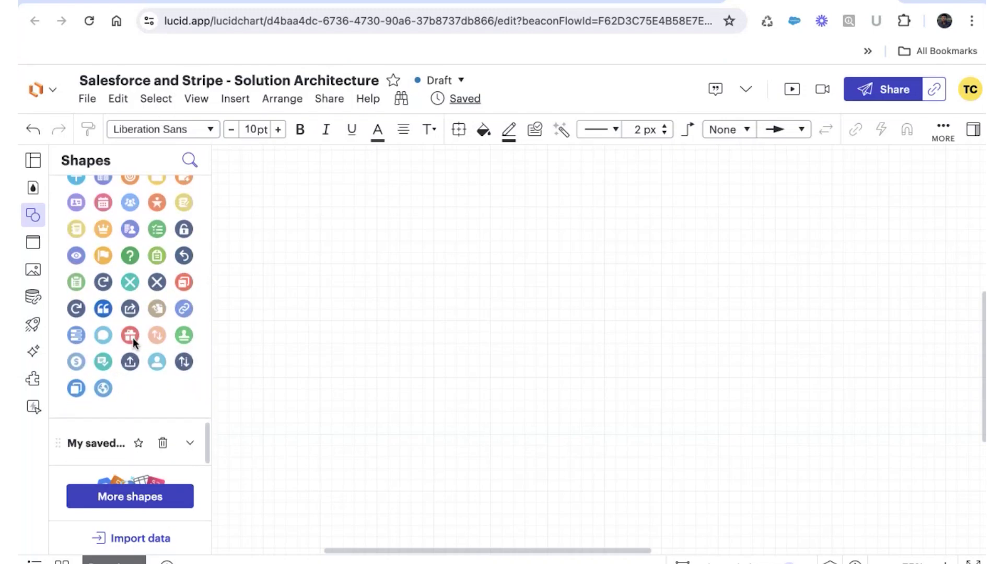
Step: Check in the full list of standard shape libraries whether the Salesforce Architecture library is enabled, leaving the selection as it is
{"action": "left_click", "coordinate": [127, 500]}
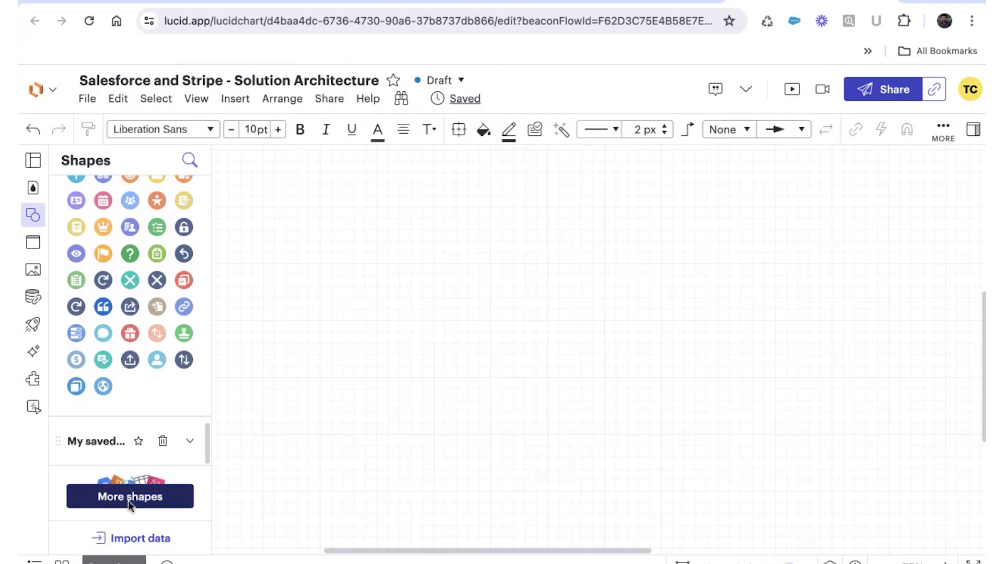
{"action": "scroll", "coordinate": [221, 435], "scroll_direction": "down", "scroll_amount": 7}
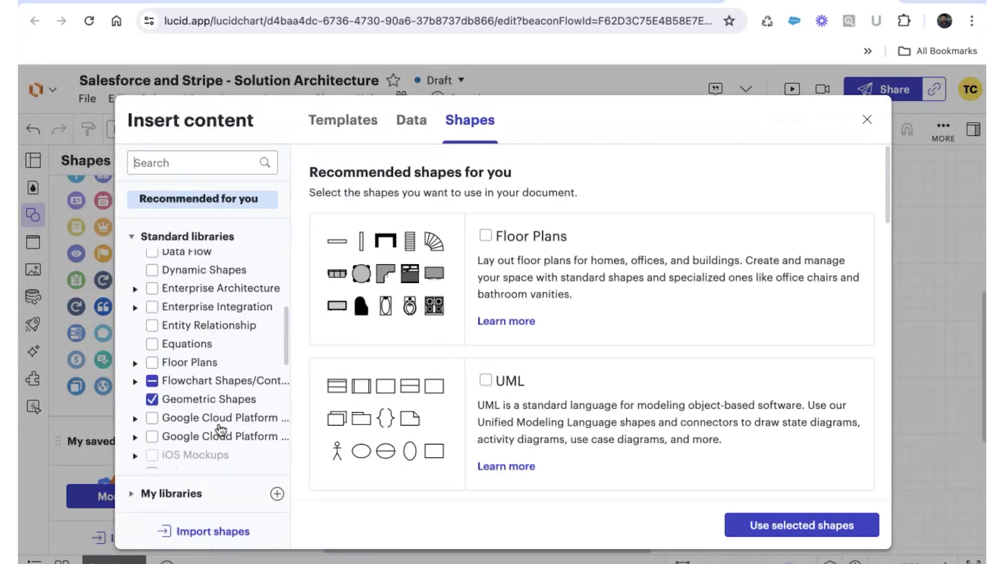
{"action": "scroll", "coordinate": [220, 435], "scroll_direction": "down", "scroll_amount": 2}
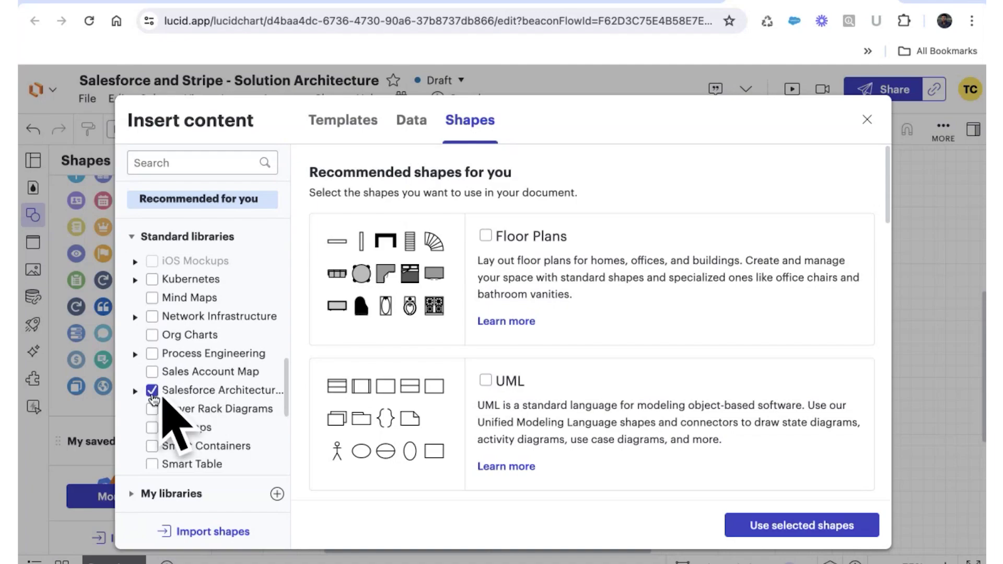
{"action": "left_click", "coordinate": [867, 119]}
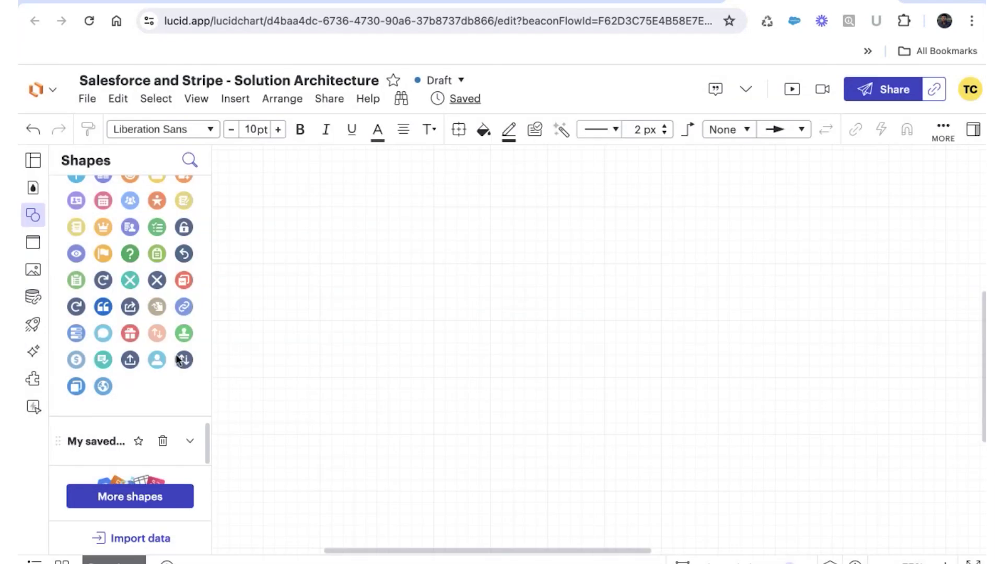
Step: Place the shape from the Header library on the empty canvas as the diagram's title banner
{"action": "scroll", "coordinate": [173, 374], "scroll_direction": "up", "scroll_amount": 3}
{"action": "mouse_move", "coordinate": [146, 321]}
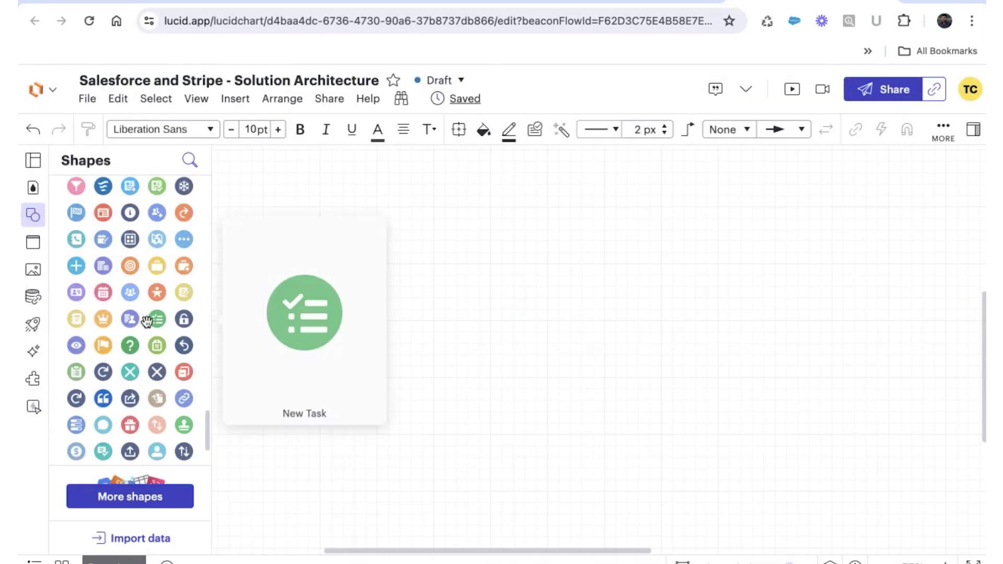
{"action": "scroll", "coordinate": [147, 321], "scroll_direction": "up", "scroll_amount": 3}
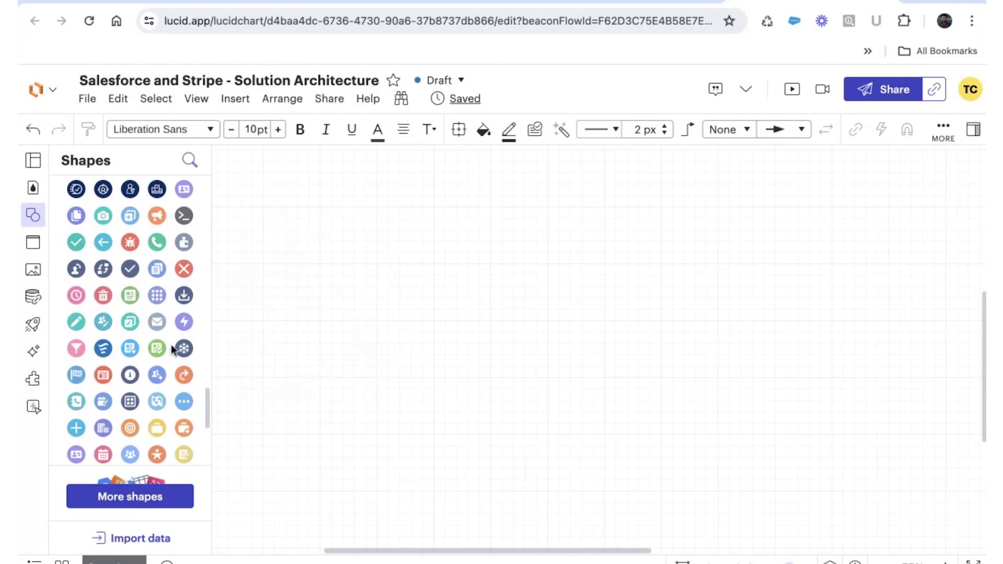
{"action": "scroll", "coordinate": [172, 349], "scroll_direction": "up", "scroll_amount": 10}
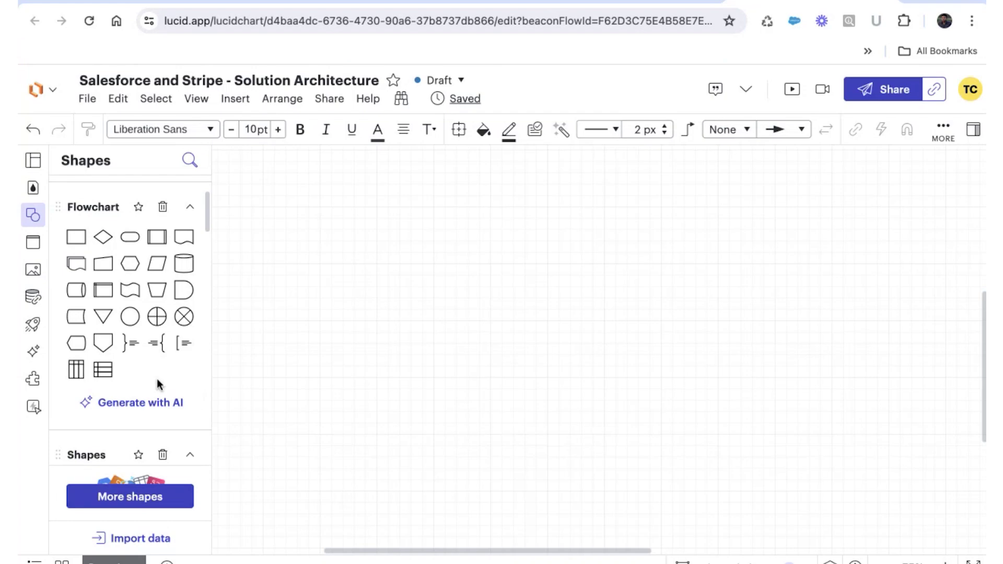
{"action": "scroll", "coordinate": [154, 376], "scroll_direction": "down", "scroll_amount": 2}
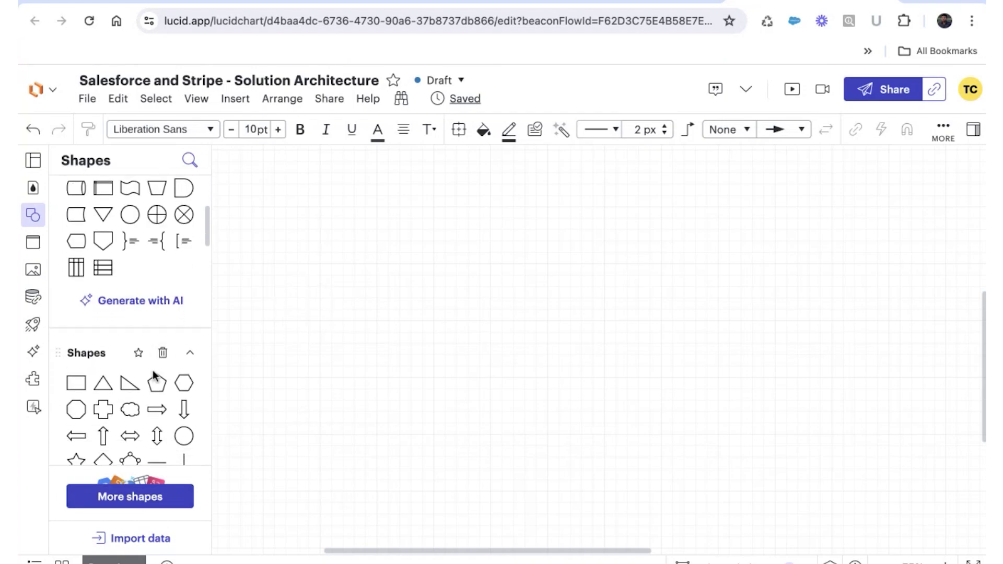
{"action": "scroll", "coordinate": [152, 370], "scroll_direction": "down", "scroll_amount": 4}
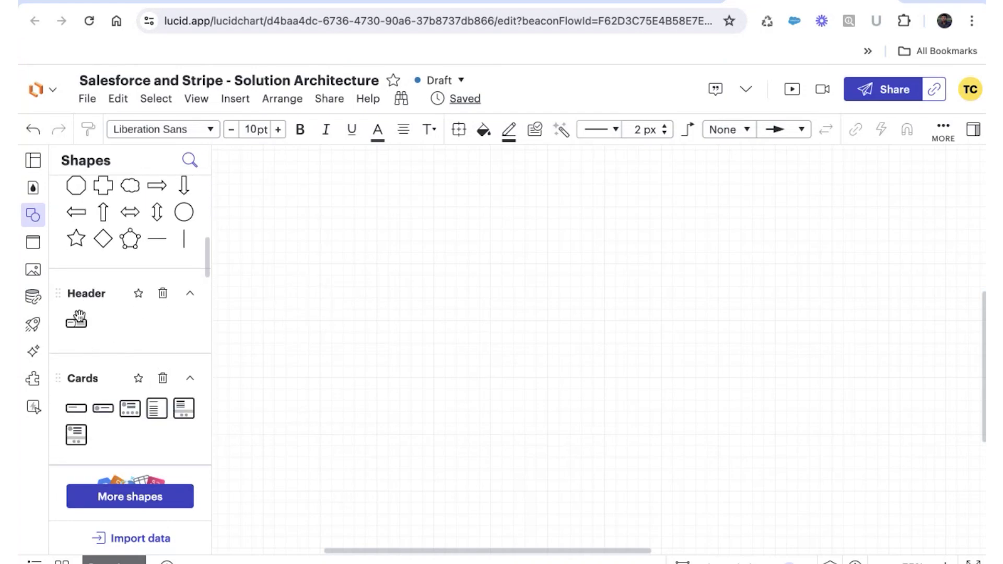
{"action": "left_click_drag", "start_coordinate": [79, 316], "coordinate": [538, 233]}
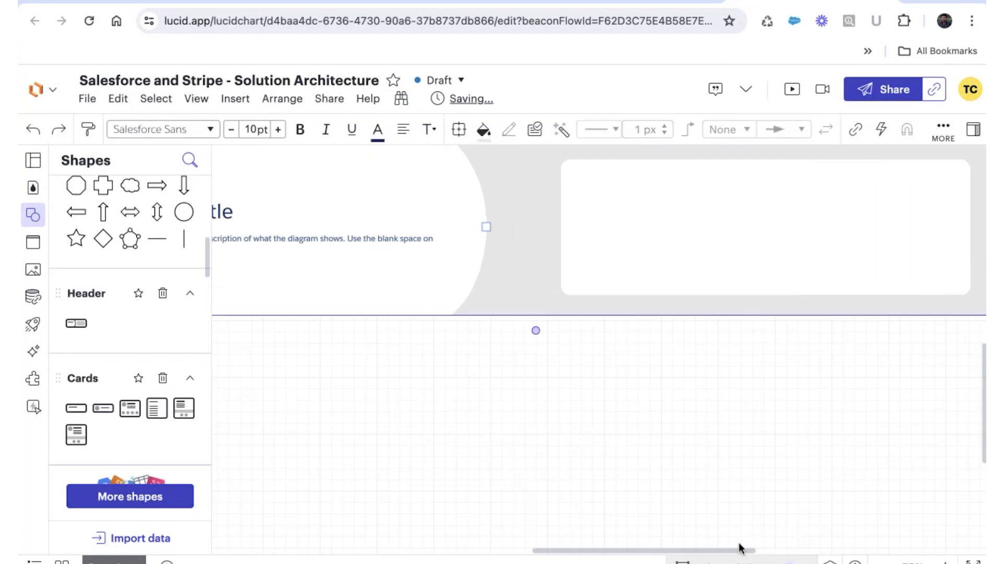
{"action": "left_click", "coordinate": [912, 561]}
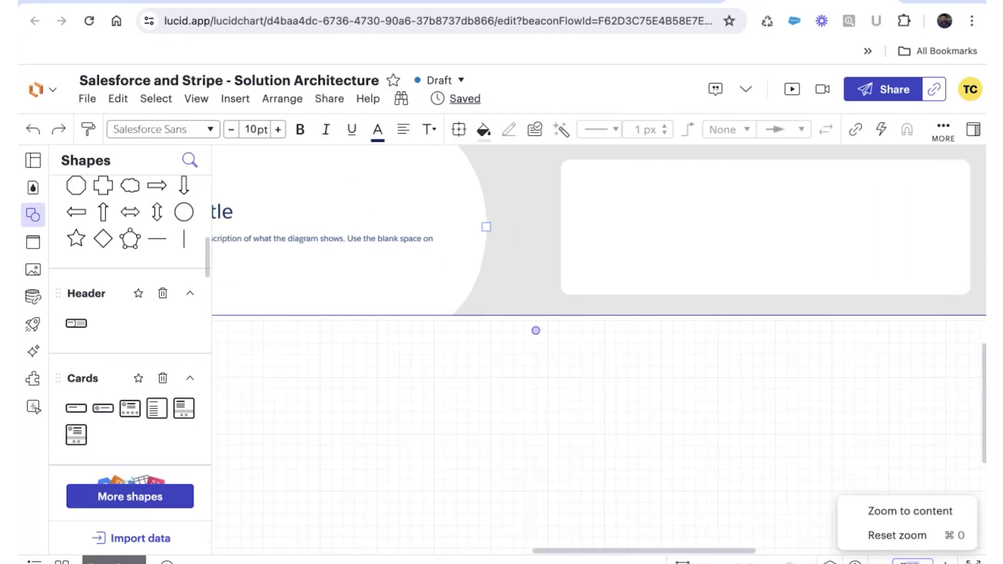
{"action": "left_click", "coordinate": [910, 510]}
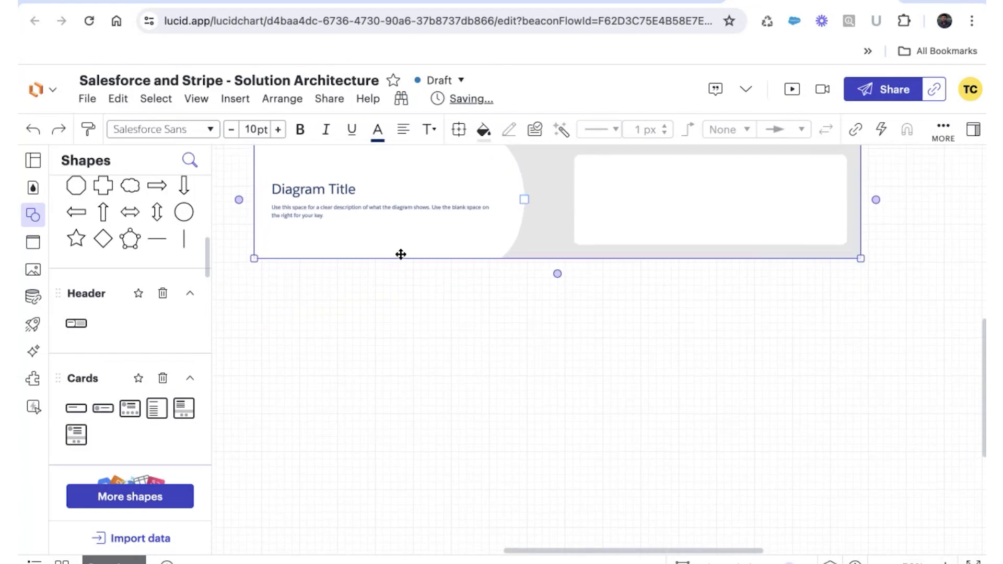
{"action": "scroll", "coordinate": [427, 325], "scroll_direction": "up", "scroll_amount": 2}
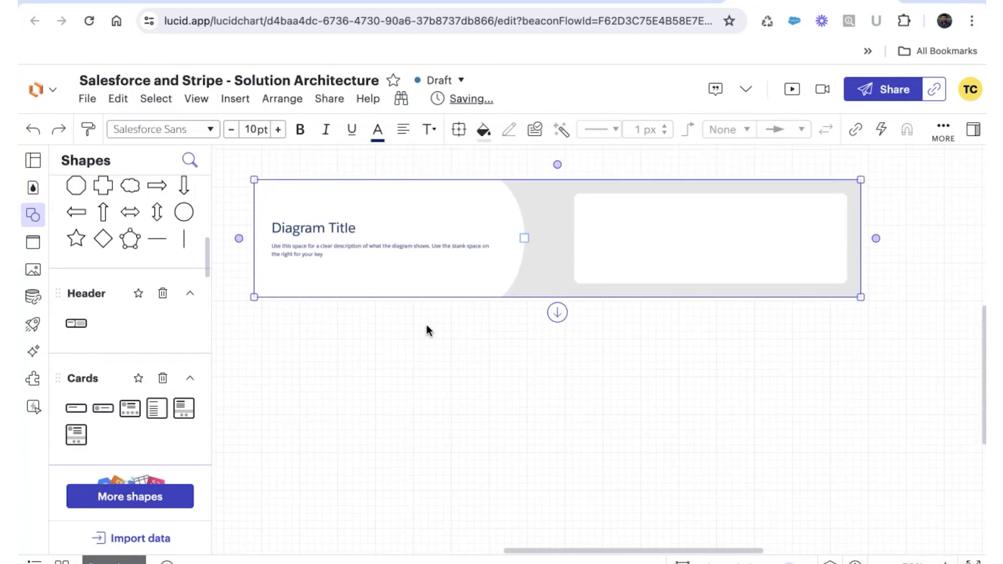
Step: Set the header's title to "Salesforce and Stripe Integration" and its description to "Solution Architecture Diagram to show Salesforce and Stripe Integration"
{"action": "double_click", "coordinate": [329, 224]}
{"action": "type", "text": "Salesfor"}
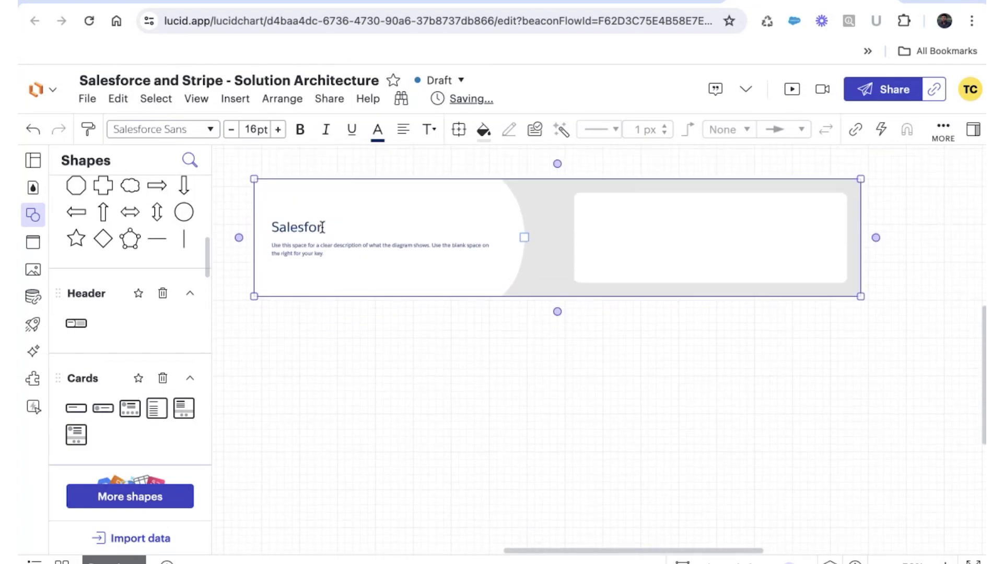
{"action": "type", "text": "ce and Strip"}
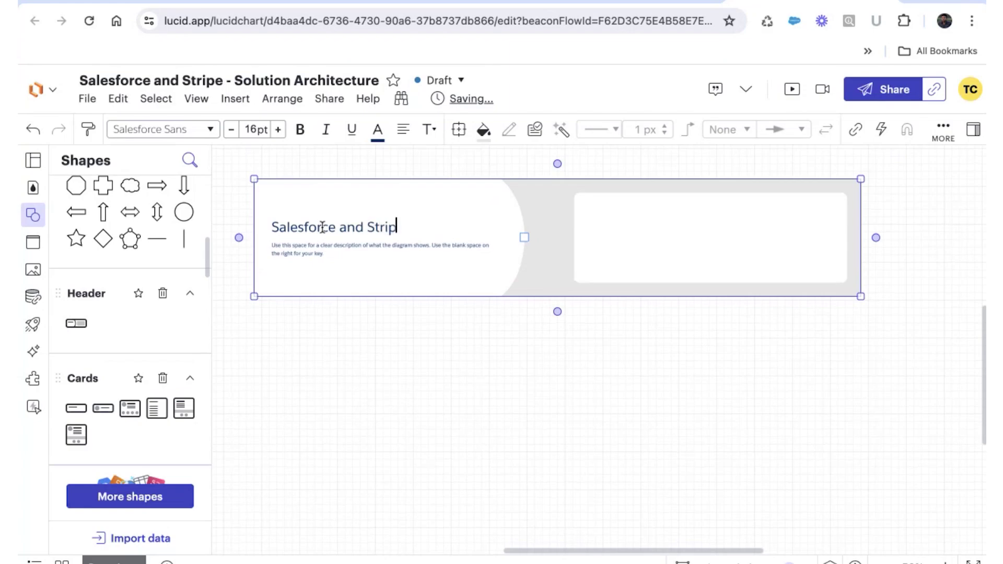
{"action": "type", "text": "e Integration"}
{"action": "double_click", "coordinate": [295, 247]}
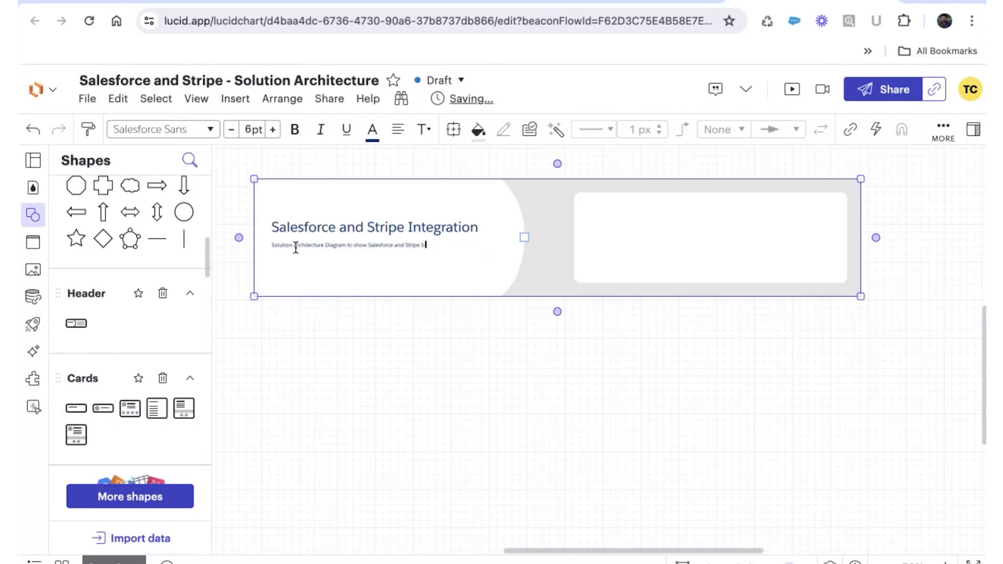
{"action": "type", "text": "tion"}
Step: Increase the font size of the header's whole description text to 11 pt
{"action": "key", "text": "ctrl+a"}
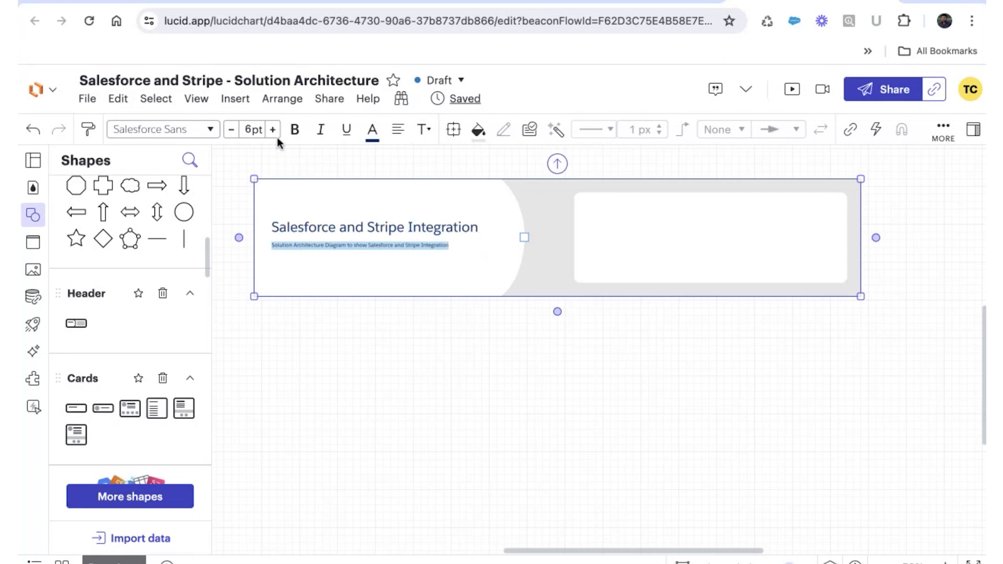
{"action": "left_click", "coordinate": [275, 134]}
{"action": "left_click", "coordinate": [275, 134]}
{"action": "left_click", "coordinate": [275, 134]}
{"action": "left_click", "coordinate": [274, 132]}
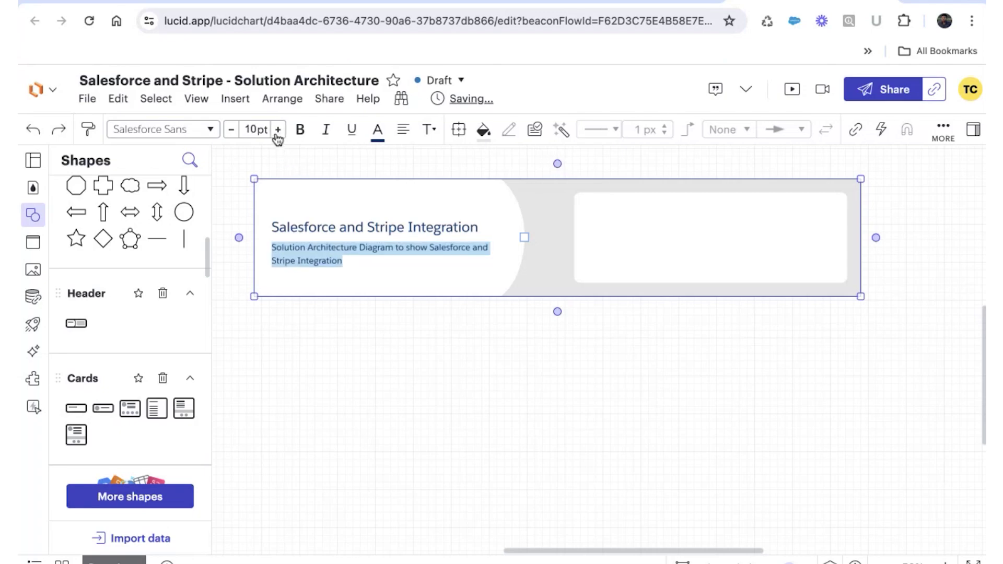
{"action": "left_click", "coordinate": [274, 131]}
{"action": "left_click", "coordinate": [359, 344]}
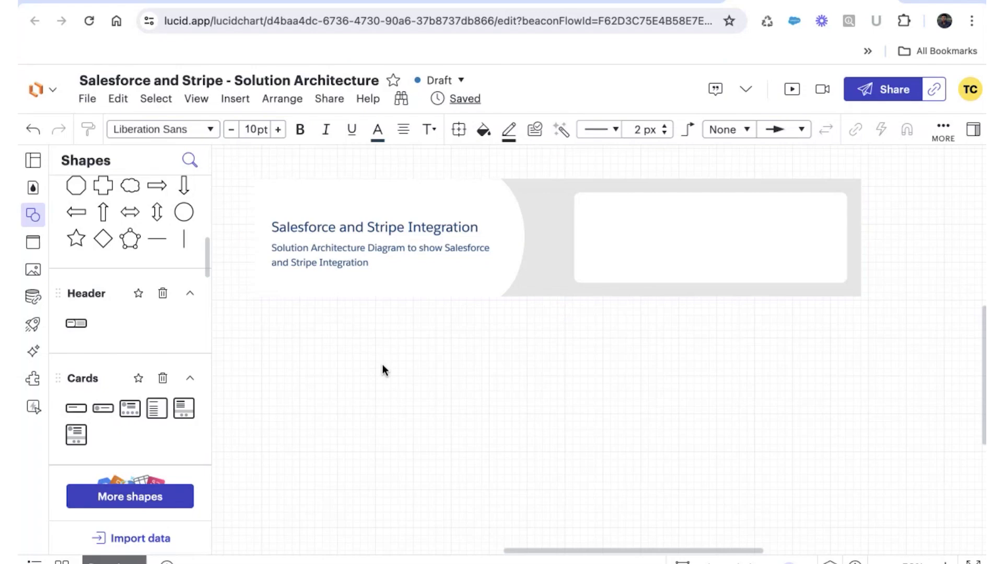
Step: Search the web images for "smaart accounting logo" and place the red SMART logo on the canvas below the header
{"action": "left_click", "coordinate": [305, 272]}
{"action": "scroll", "coordinate": [149, 390], "scroll_direction": "down", "scroll_amount": 1}
{"action": "scroll", "coordinate": [162, 403], "scroll_direction": "up", "scroll_amount": 2}
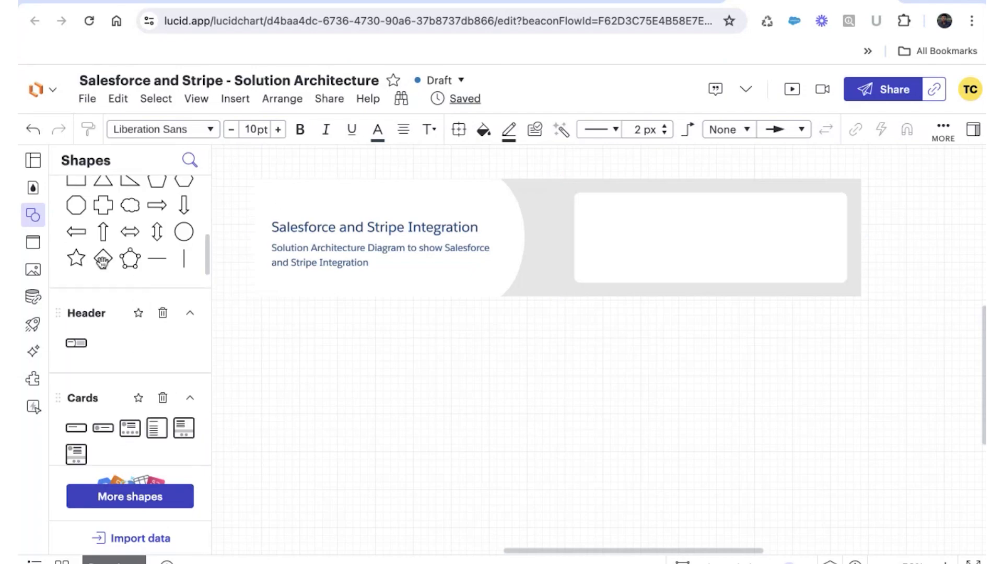
{"action": "left_click", "coordinate": [34, 271]}
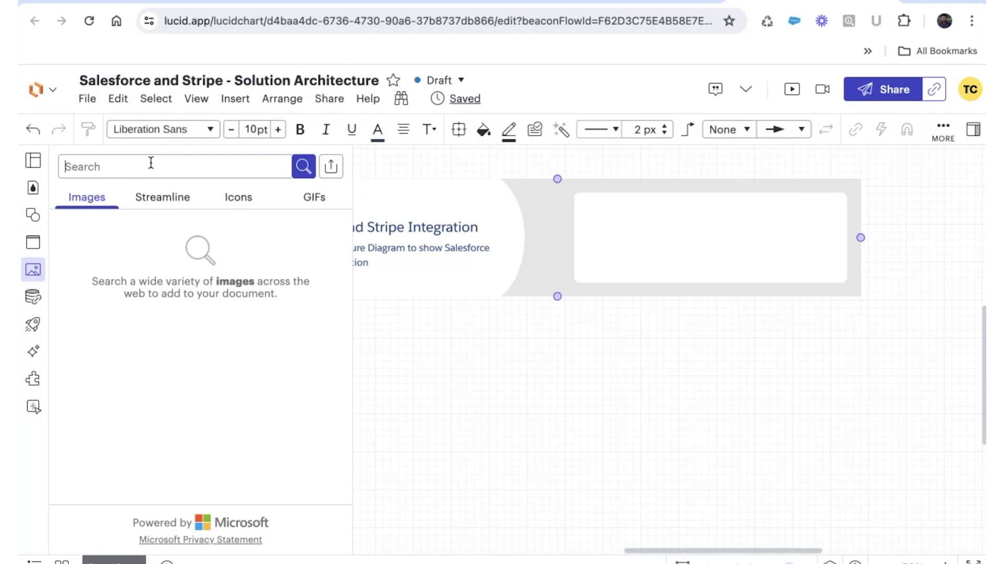
{"action": "type", "text": "sma"}
{"action": "type", "text": "art accounting logo"}
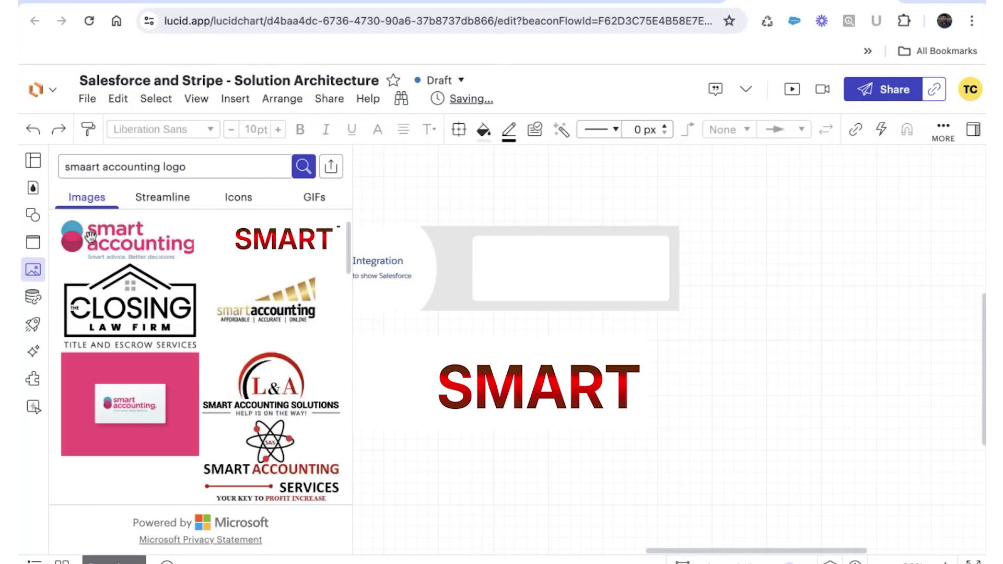
{"action": "left_click", "coordinate": [34, 271]}
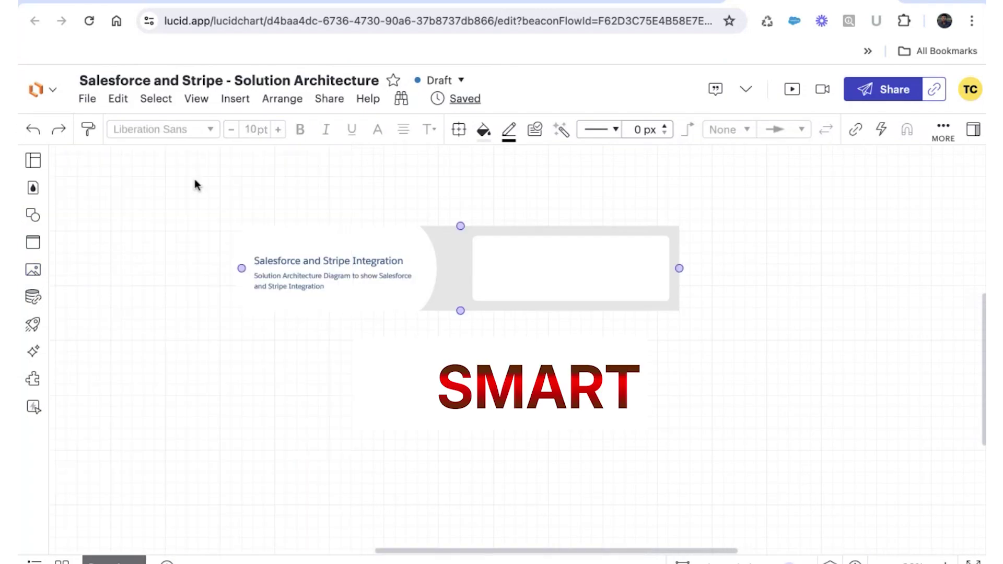
Step: Move the header banner up and fit the SMART logo at a reduced size above the banner's title text
{"action": "left_click", "coordinate": [33, 216]}
{"action": "left_click_drag", "start_coordinate": [497, 244], "coordinate": [565, 196]}
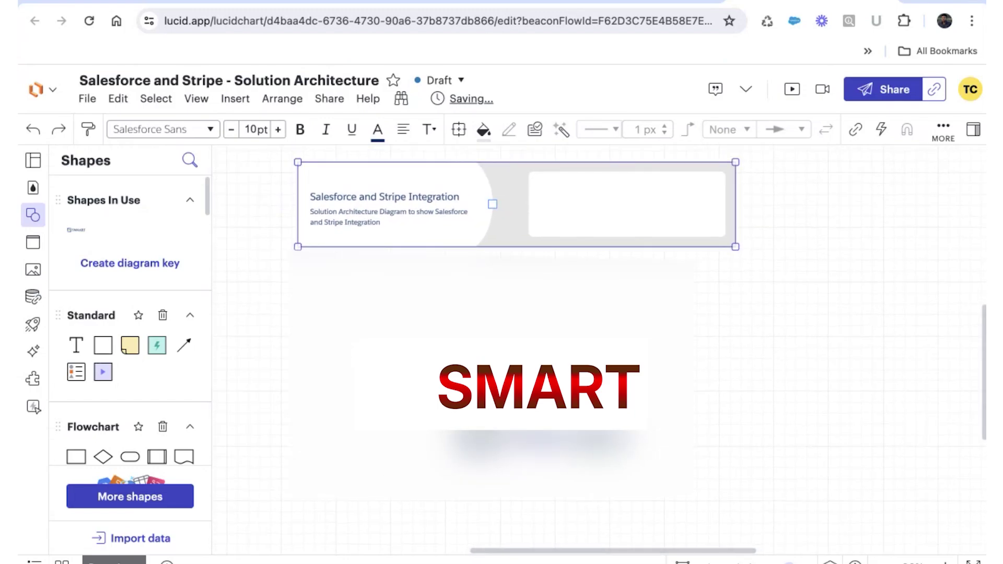
{"action": "key", "text": "Escape"}
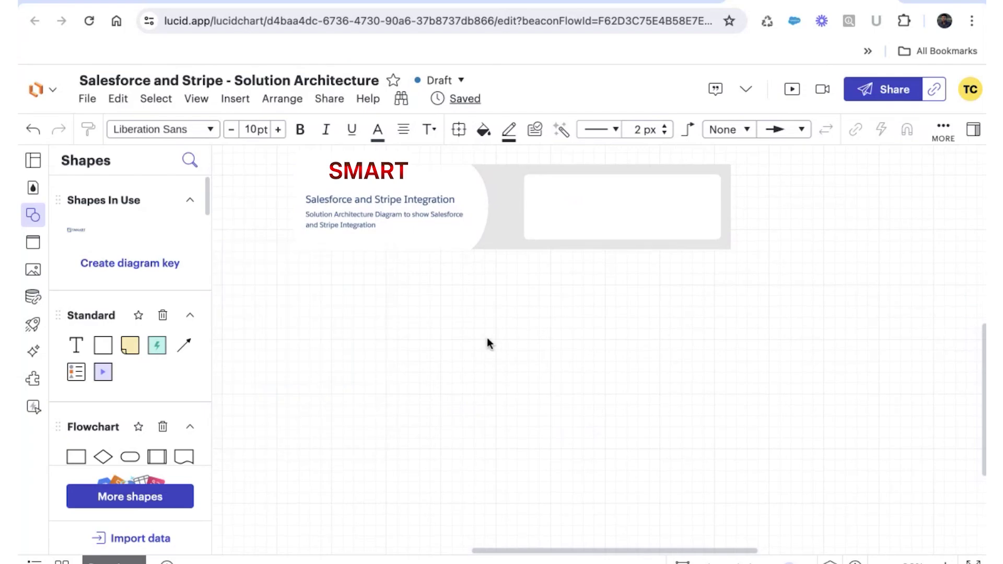
Step: Place a collapsed card below the header, enlarged into a tall container with the Salesforce logo as its icon and "Salesforce" as its title
{"action": "scroll", "coordinate": [175, 374], "scroll_direction": "down", "scroll_amount": 10}
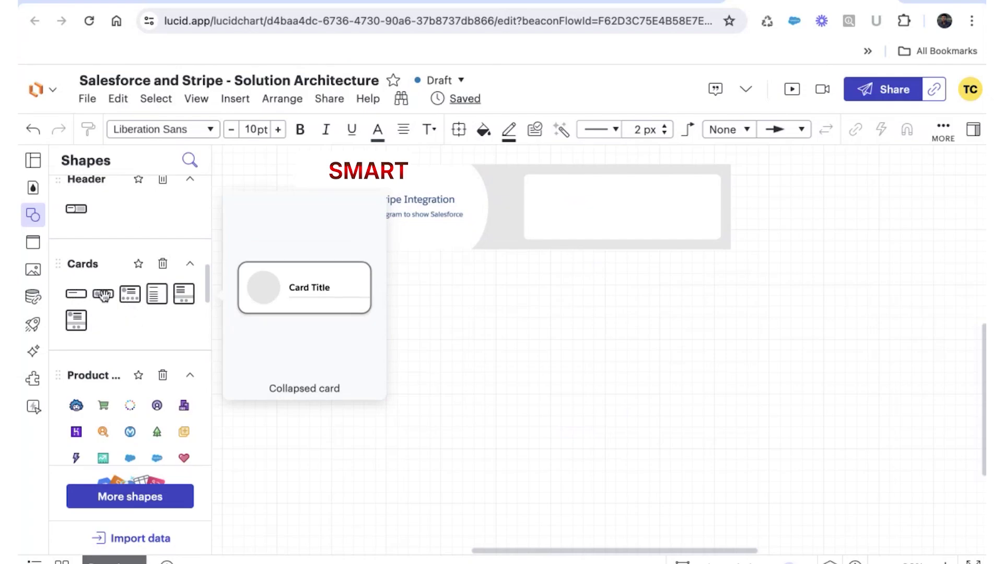
{"action": "left_click_drag", "start_coordinate": [107, 297], "coordinate": [318, 307]}
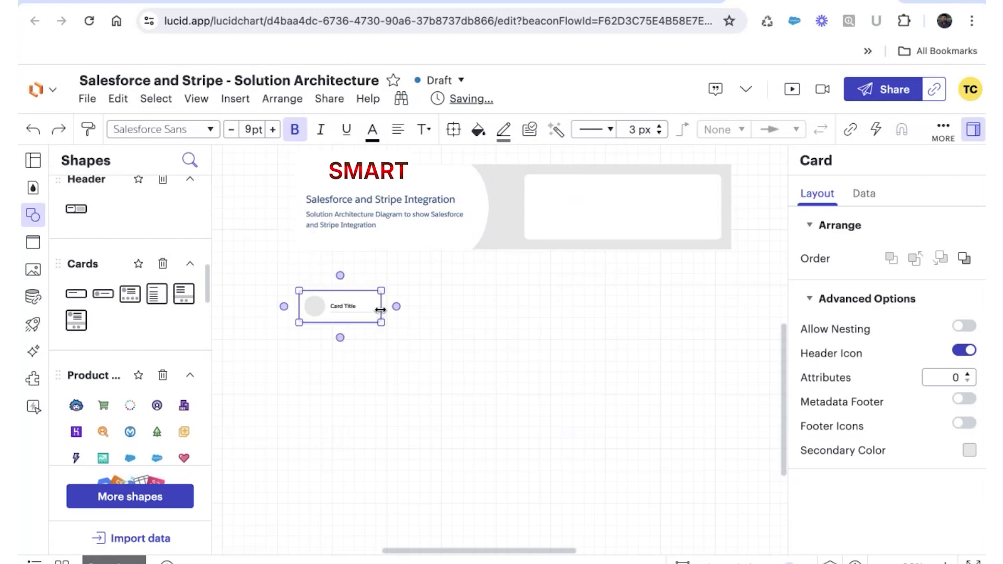
{"action": "left_click_drag", "start_coordinate": [381, 310], "coordinate": [381, 471]}
{"action": "scroll", "coordinate": [133, 392], "scroll_direction": "down", "scroll_amount": 3}
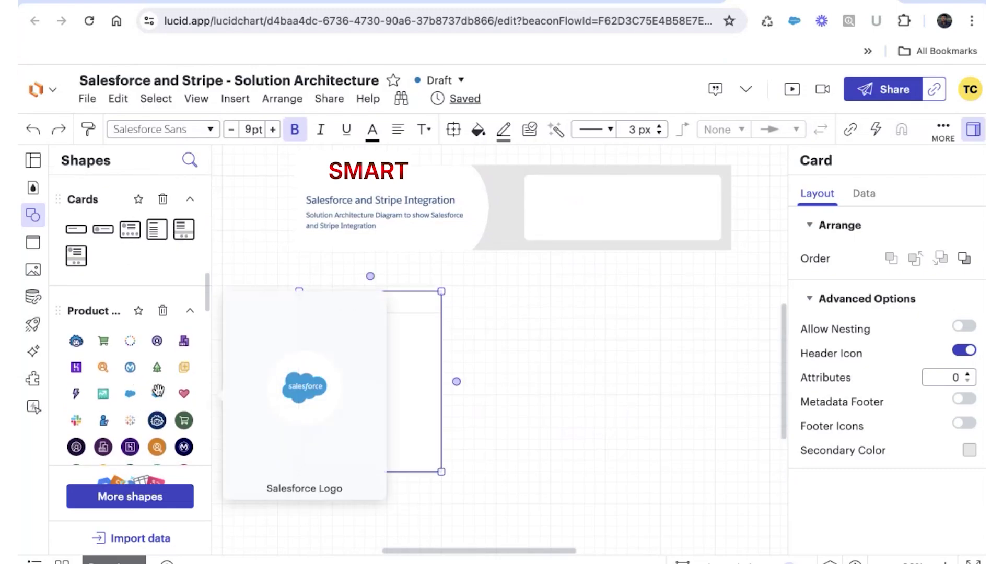
{"action": "left_click_drag", "start_coordinate": [157, 393], "coordinate": [300, 305]}
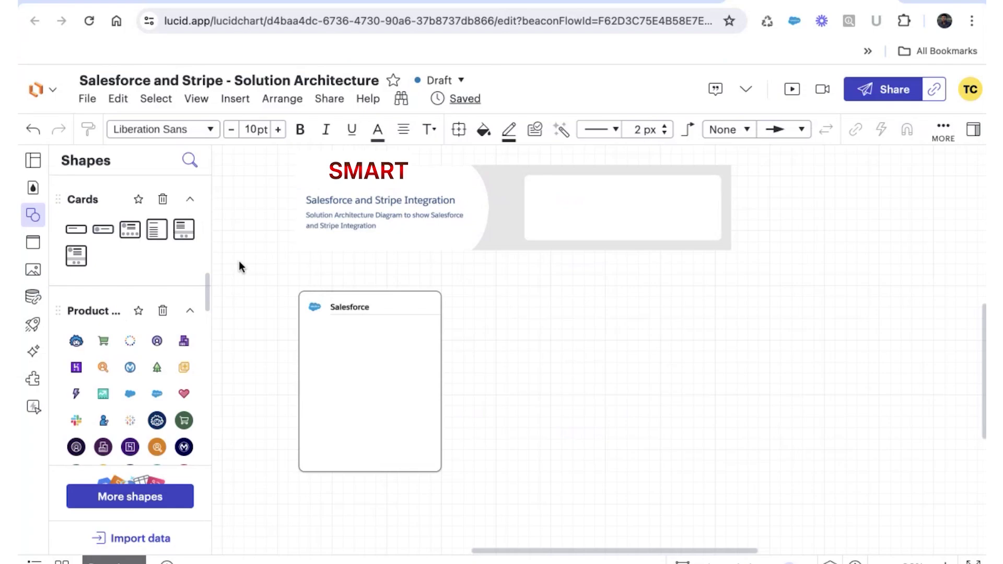
Step: Allow nesting in the Salesforce card
{"action": "left_click", "coordinate": [338, 331]}
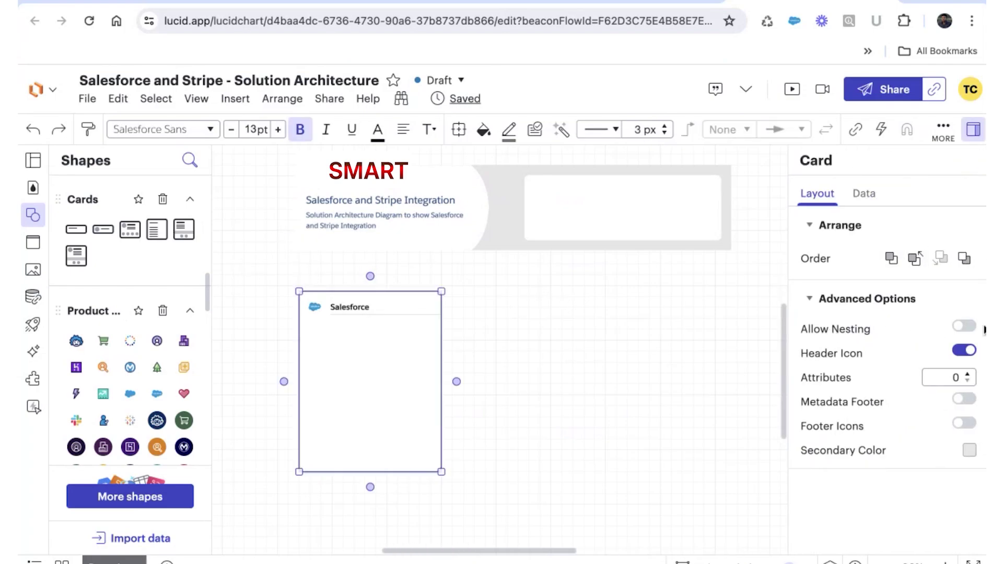
{"action": "left_click", "coordinate": [964, 326]}
{"action": "left_click", "coordinate": [566, 376]}
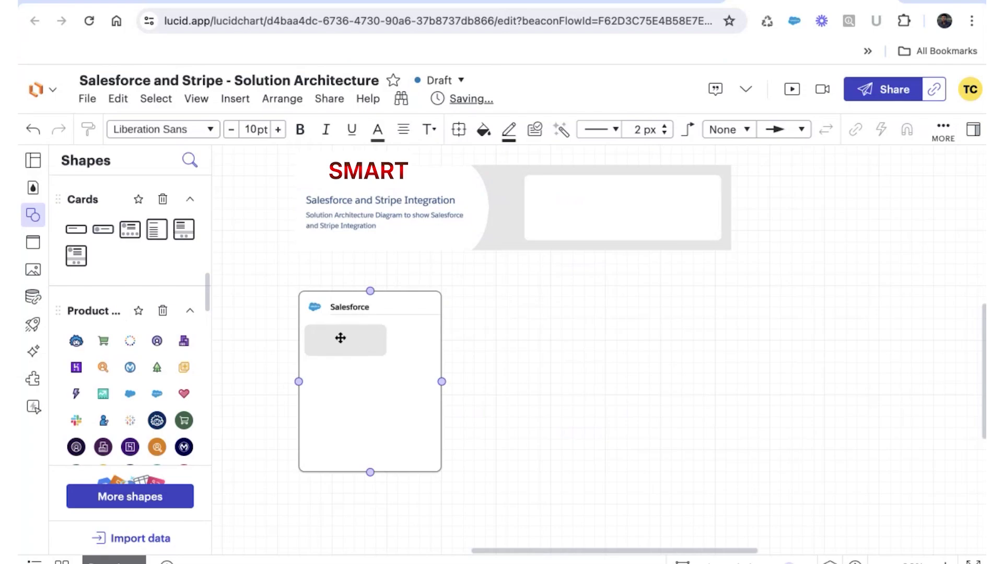
Step: Nest a collapsed card at the top of the Salesforce card, title it "Account" and widen it
{"action": "left_click_drag", "start_coordinate": [369, 348], "coordinate": [348, 343]}
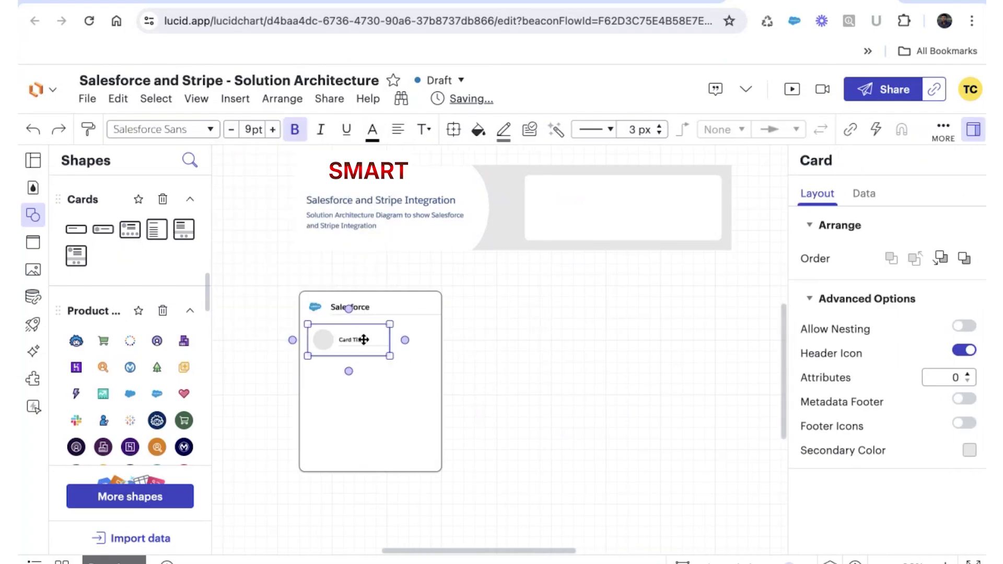
{"action": "type", "text": "Account"}
{"action": "left_click", "coordinate": [251, 355]}
Step: Give the Account card the purple account icon with the building and person from the Salesforce icon library
{"action": "scroll", "coordinate": [104, 356], "scroll_direction": "down", "scroll_amount": 10}
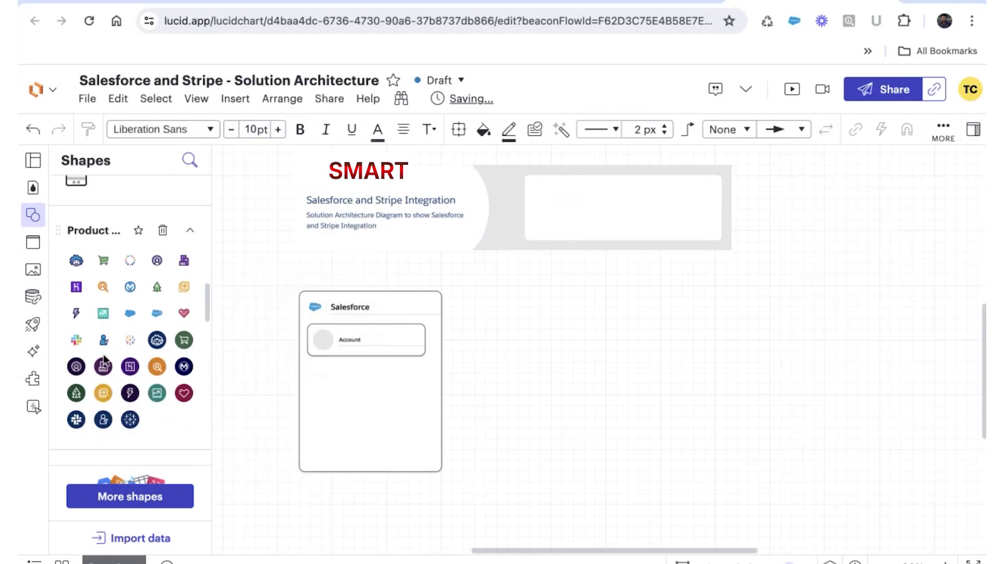
{"action": "scroll", "coordinate": [104, 354], "scroll_direction": "down", "scroll_amount": 10}
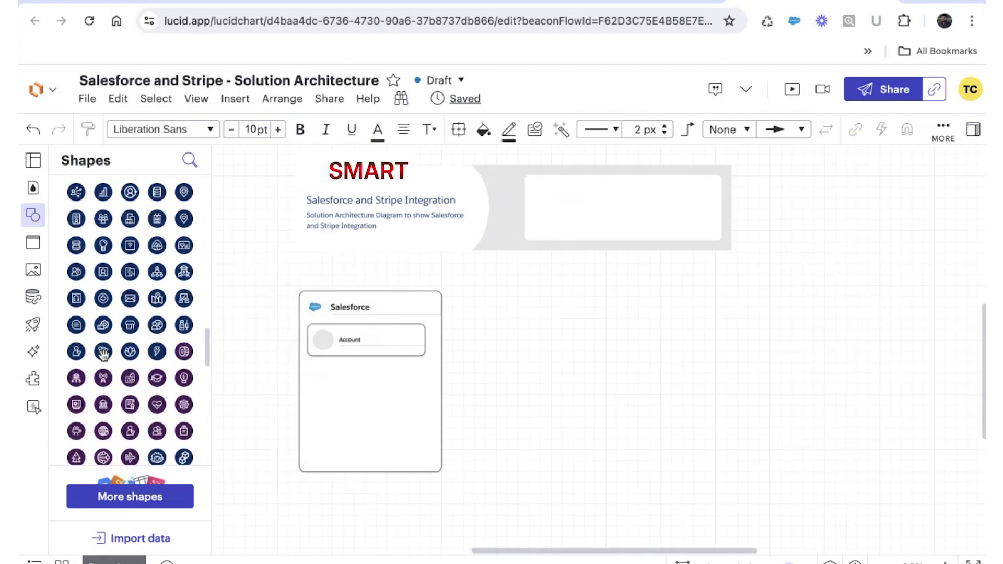
{"action": "scroll", "coordinate": [115, 349], "scroll_direction": "up", "scroll_amount": 5}
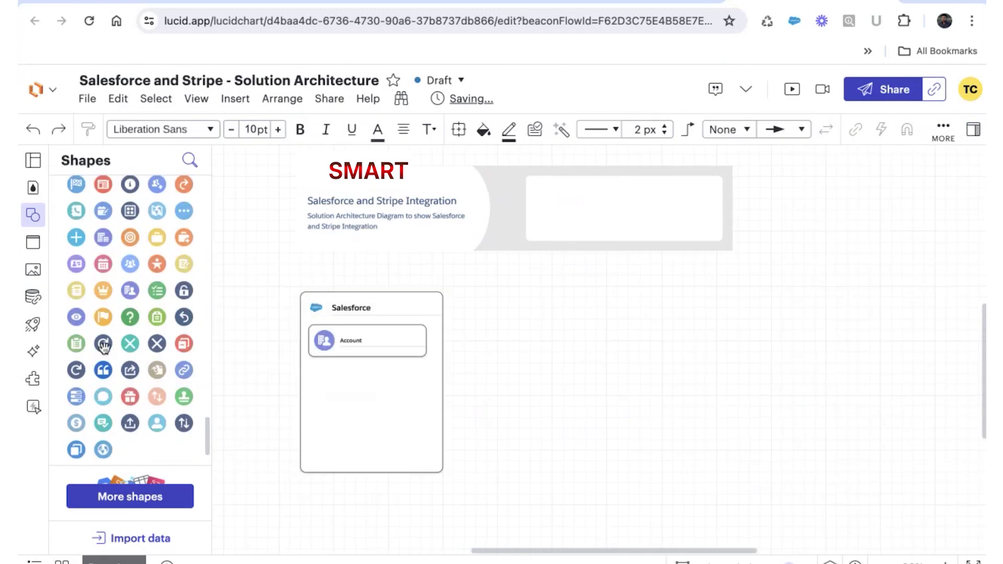
{"action": "scroll", "coordinate": [129, 343], "scroll_direction": "up", "scroll_amount": 10}
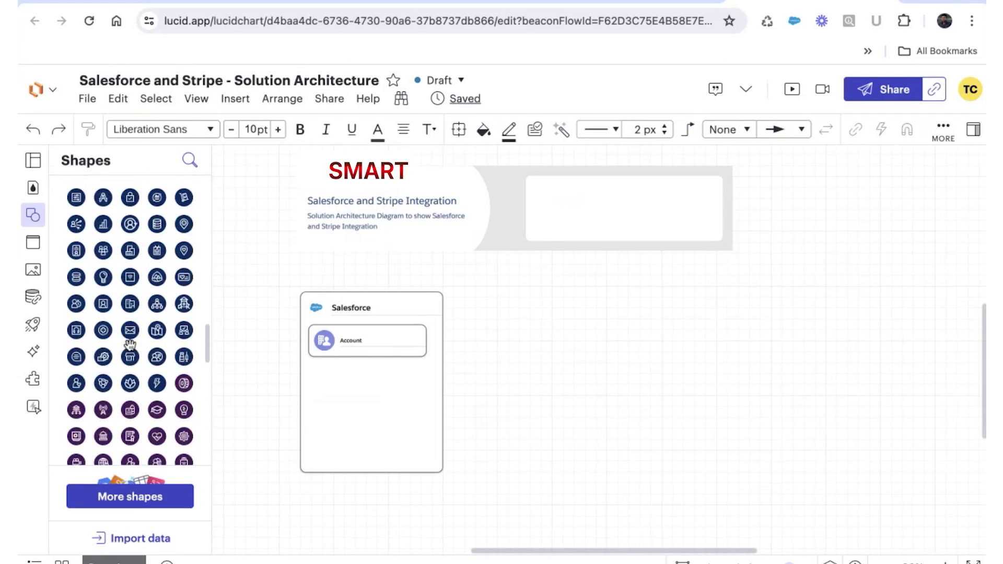
Step: Duplicate the Account card directly below itself inside the Salesforce card and title the copy "Payment"
{"action": "scroll", "coordinate": [139, 280], "scroll_direction": "up", "scroll_amount": 3}
{"action": "left_click", "coordinate": [369, 339]}
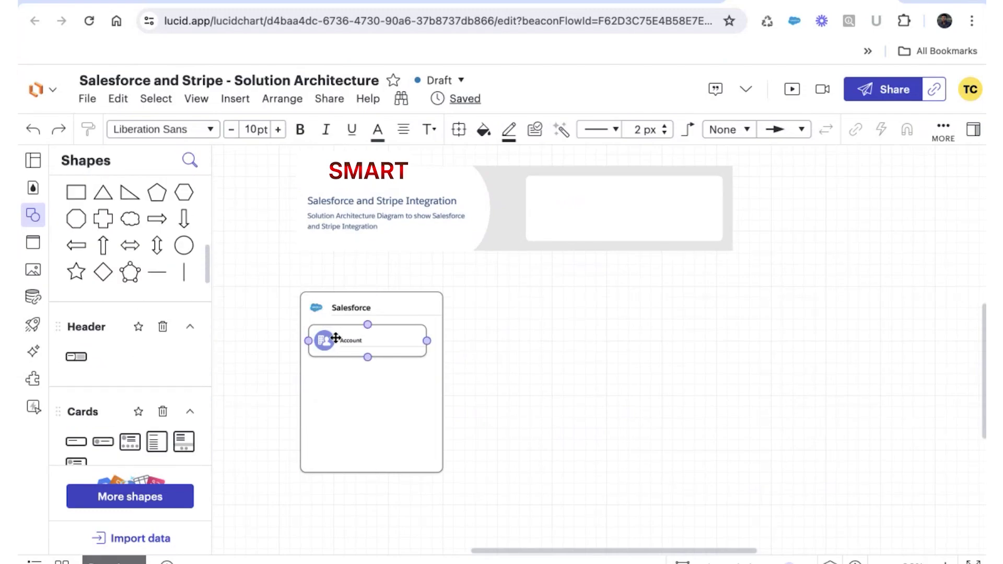
{"action": "key", "text": "ctrl+d"}
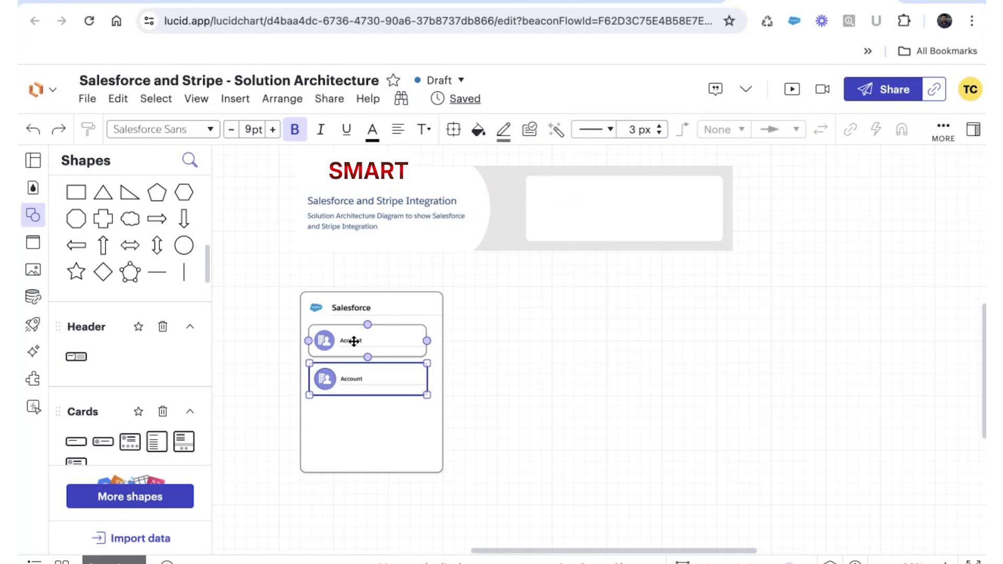
{"action": "left_click", "coordinate": [353, 341]}
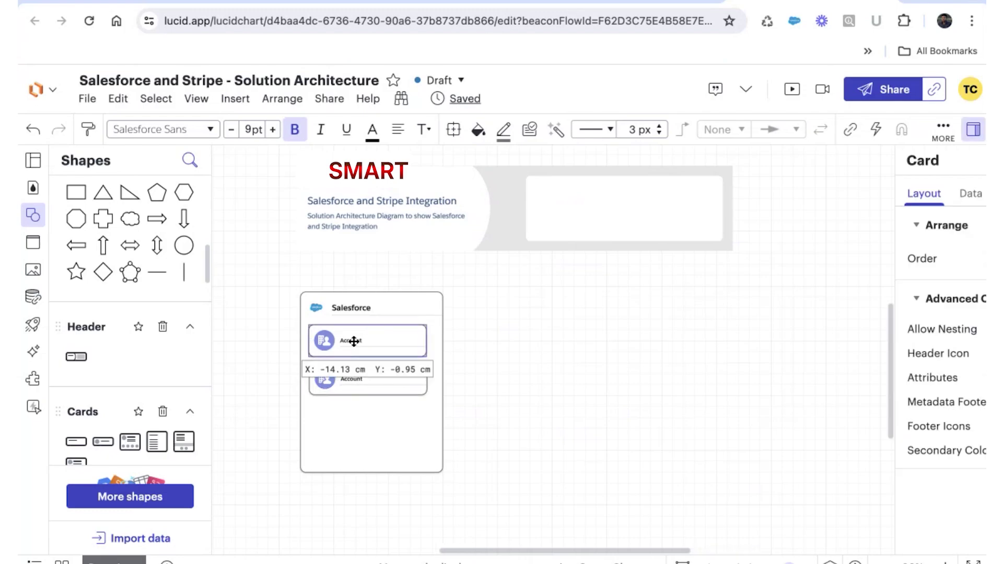
{"action": "double_click", "coordinate": [360, 378]}
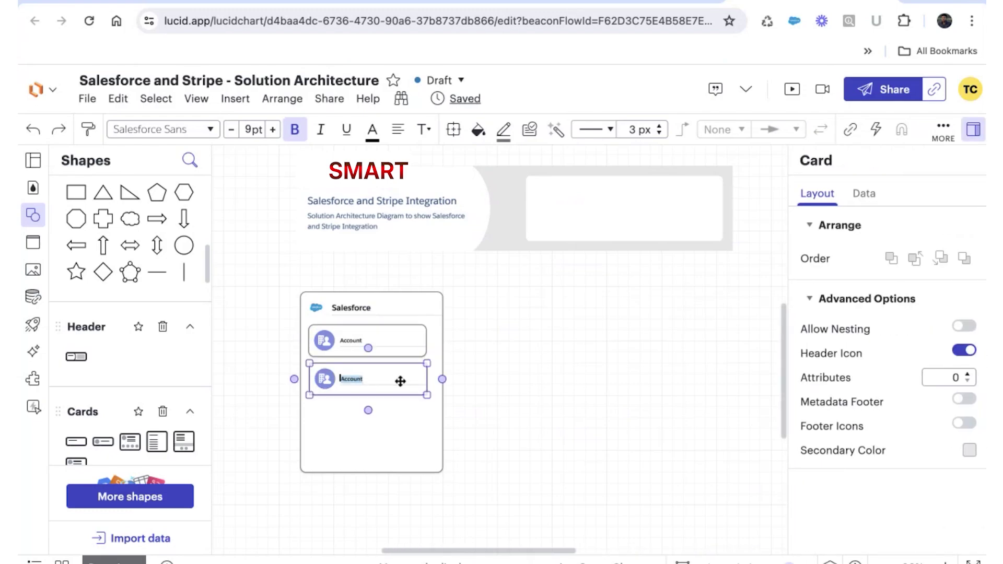
{"action": "type", "text": "Payment"}
{"action": "key", "text": "Escape"}
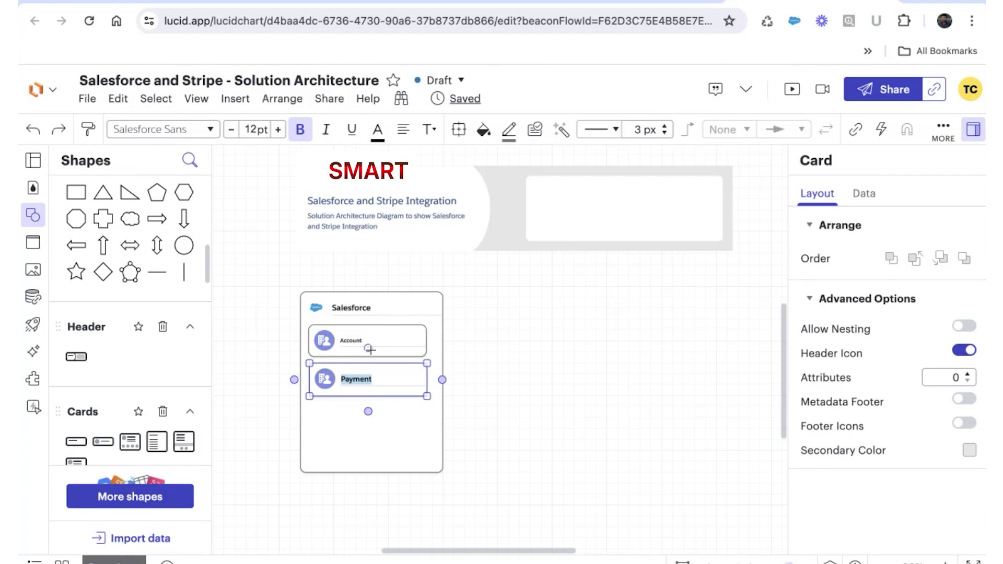
Step: Reduce the font size of the Payment card's title to match the Account card's title
{"action": "left_click", "coordinate": [367, 342]}
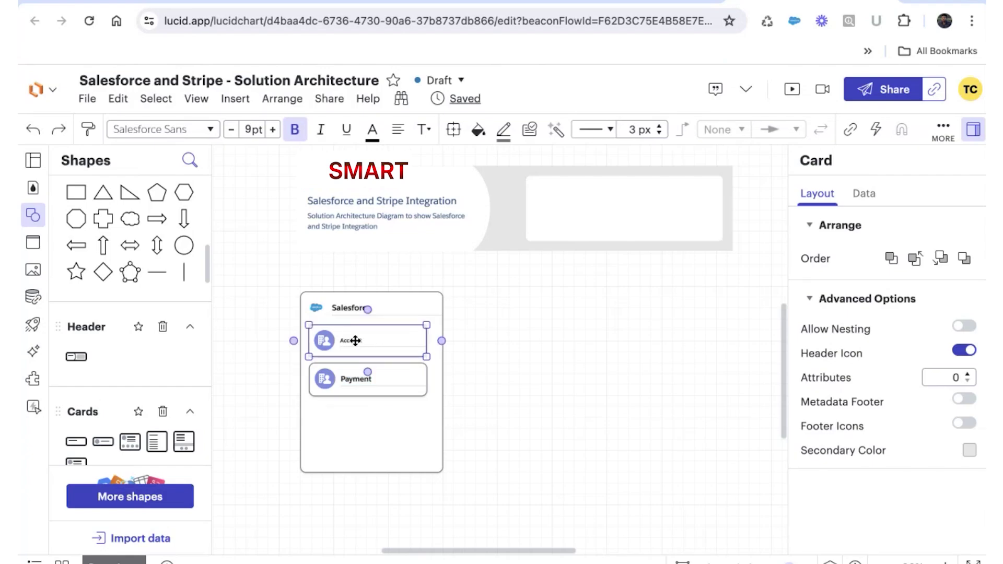
{"action": "left_click", "coordinate": [352, 377]}
{"action": "double_click", "coordinate": [352, 376]}
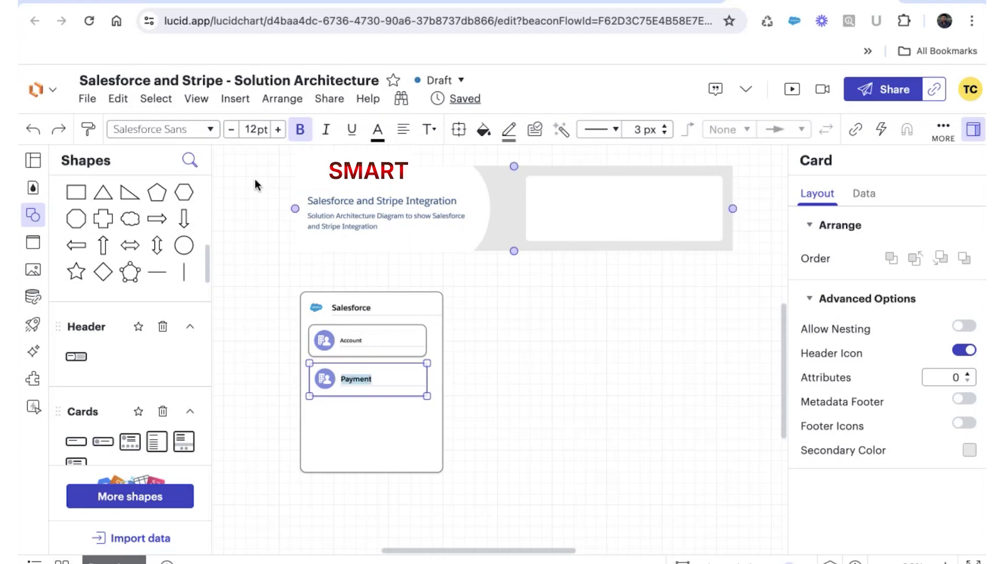
{"action": "left_click", "coordinate": [230, 131]}
{"action": "key", "text": "Escape"}
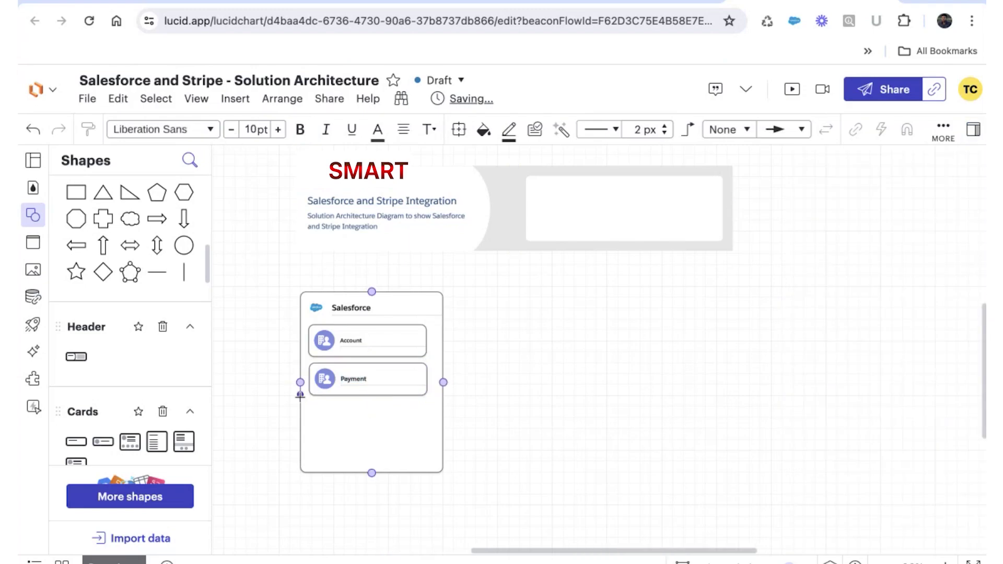
Step: Add a card titled "Payment Method" between the Account and Payment cards and space the three cards evenly
{"action": "left_click", "coordinate": [352, 336]}
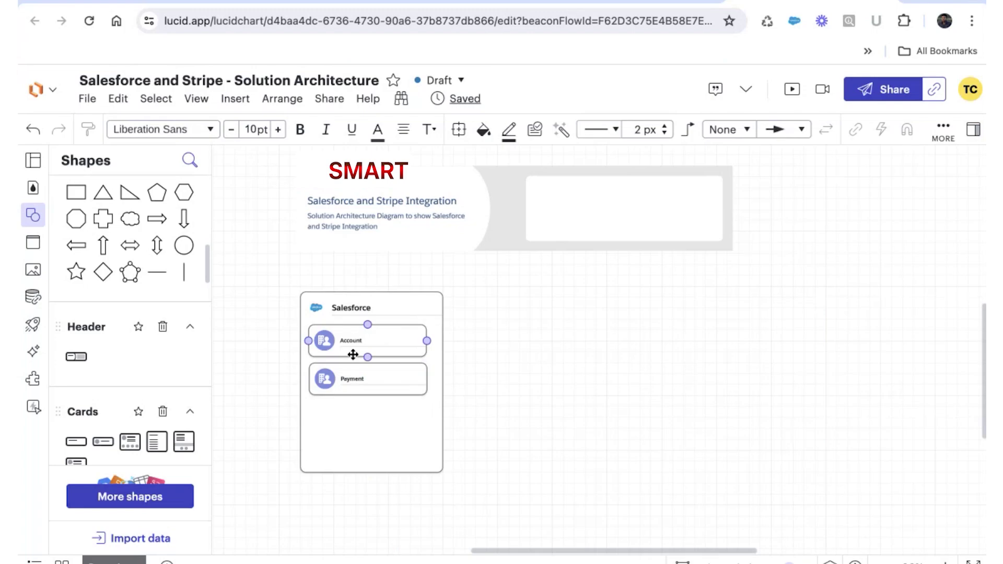
{"action": "left_click", "coordinate": [348, 376]}
{"action": "left_click", "coordinate": [348, 376]}
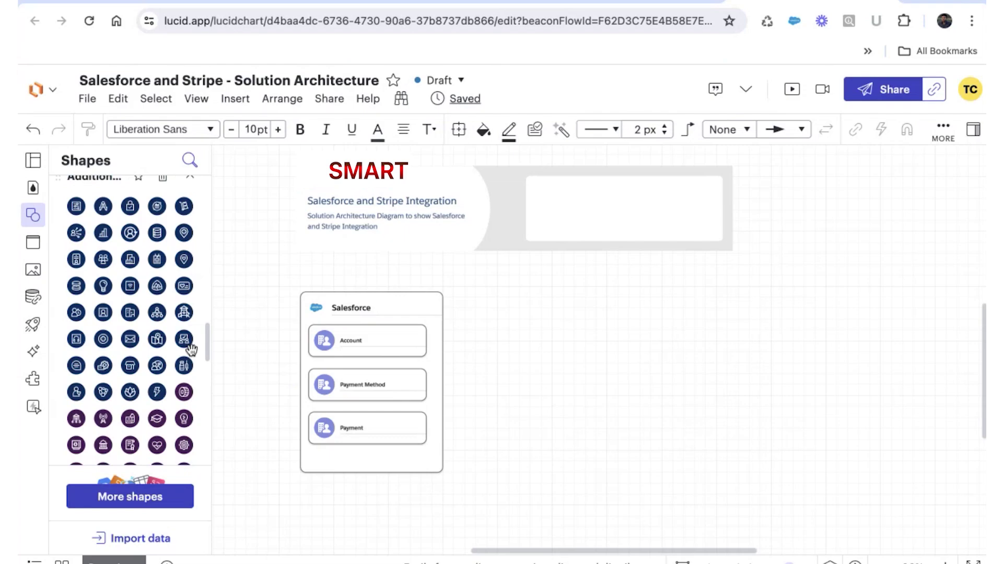
Step: Replace the Payment card's icon with the green banknotes image and the Payment Method card's icon with the payment method image
{"action": "scroll", "coordinate": [191, 354], "scroll_direction": "up", "scroll_amount": 5}
{"action": "scroll", "coordinate": [191, 348], "scroll_direction": "down", "scroll_amount": 8}
{"action": "scroll", "coordinate": [191, 346], "scroll_direction": "down", "scroll_amount": 5}
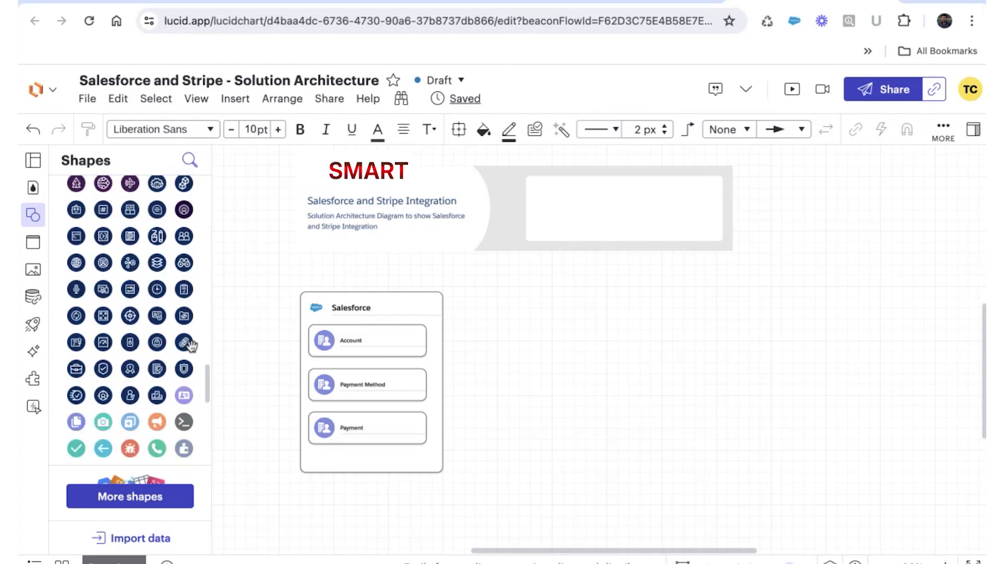
{"action": "scroll", "coordinate": [192, 342], "scroll_direction": "up", "scroll_amount": 6}
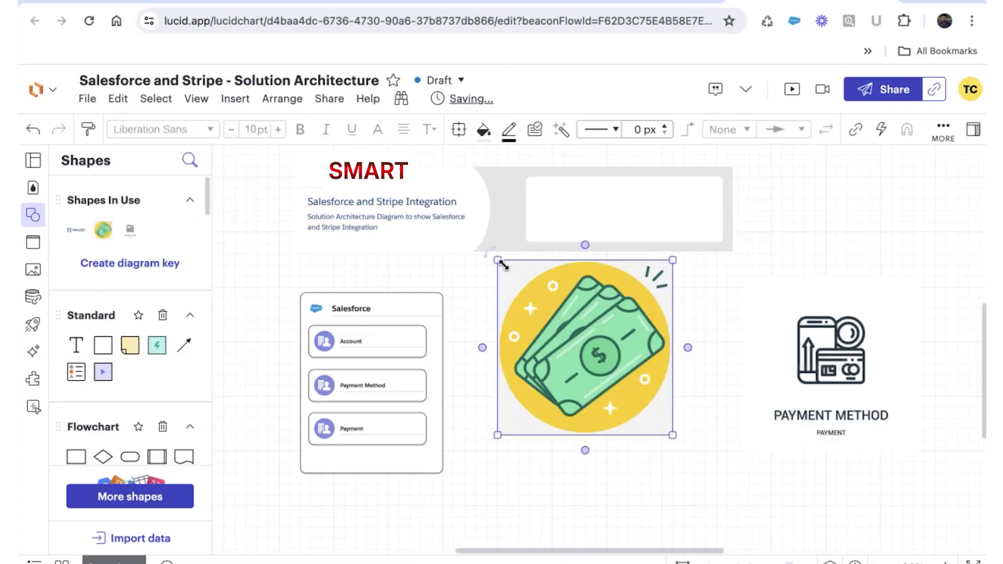
{"action": "left_click_drag", "start_coordinate": [499, 261], "coordinate": [323, 428]}
{"action": "left_click", "coordinate": [327, 392]}
{"action": "left_click", "coordinate": [551, 391]}
{"action": "left_click", "coordinate": [533, 374]}
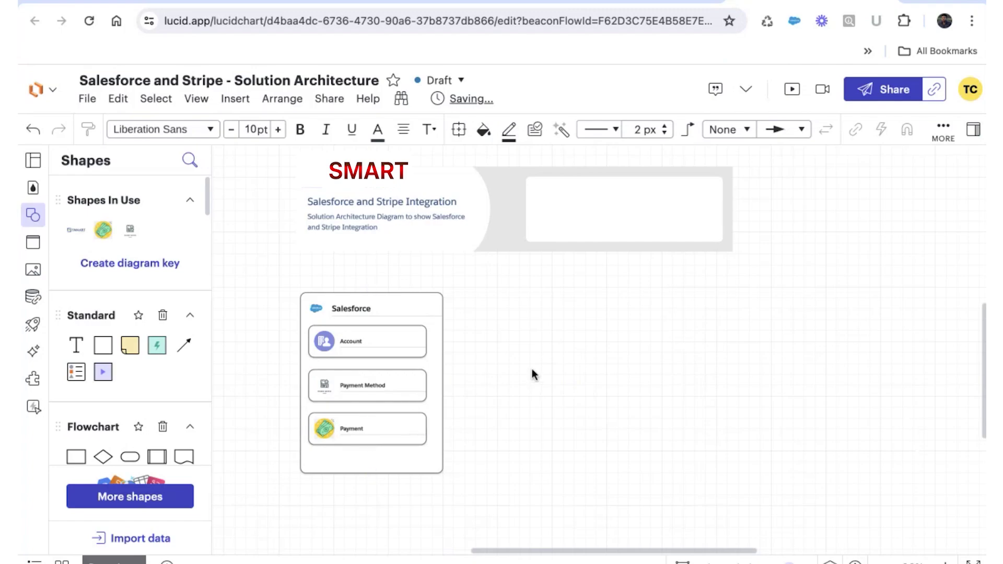
Step: Place a collapsed card above the Salesforce card, title it "Jot Form" and widen it to about the Salesforce card's width
{"action": "left_click", "coordinate": [411, 437]}
{"action": "scroll", "coordinate": [130, 340], "scroll_direction": "down", "scroll_amount": 5}
{"action": "left_click_drag", "start_coordinate": [76, 346], "coordinate": [422, 255]}
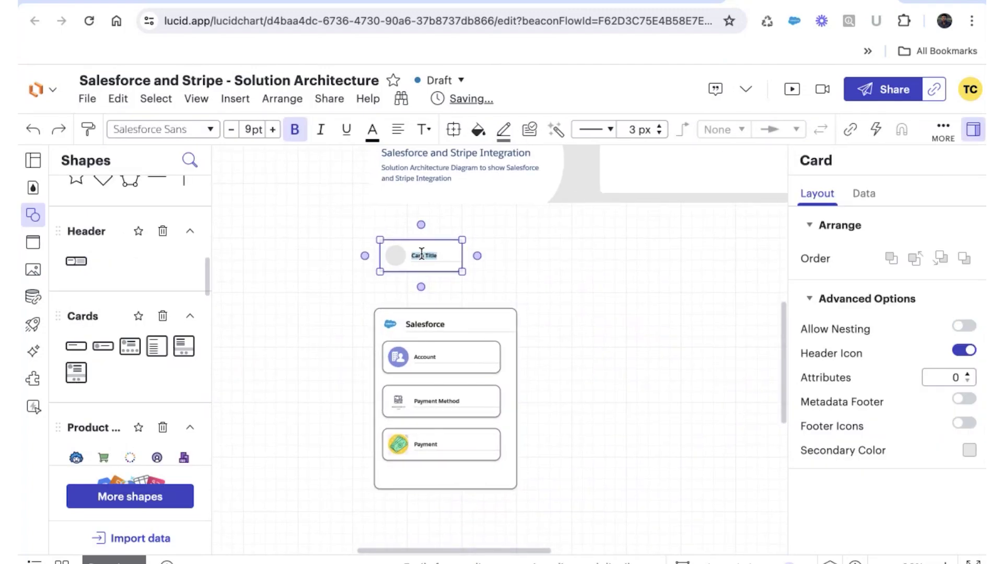
{"action": "type", "text": "Jot Form"}
{"action": "key", "text": "Escape"}
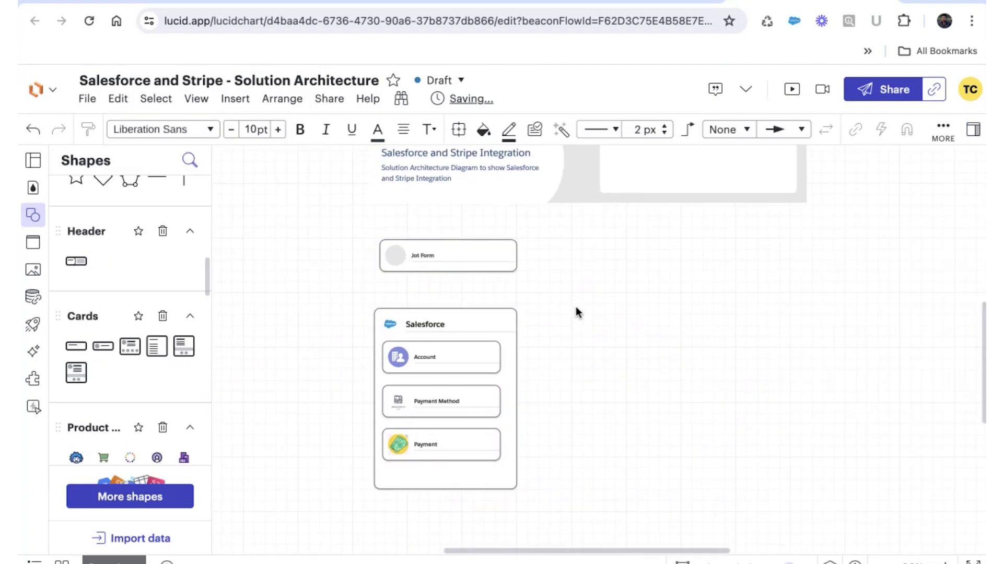
Step: Reposition and heighten the Jot Form card above the Salesforce card, and nest a copy of the Account card in it
{"action": "scroll", "coordinate": [575, 307], "scroll_direction": "up", "scroll_amount": 1}
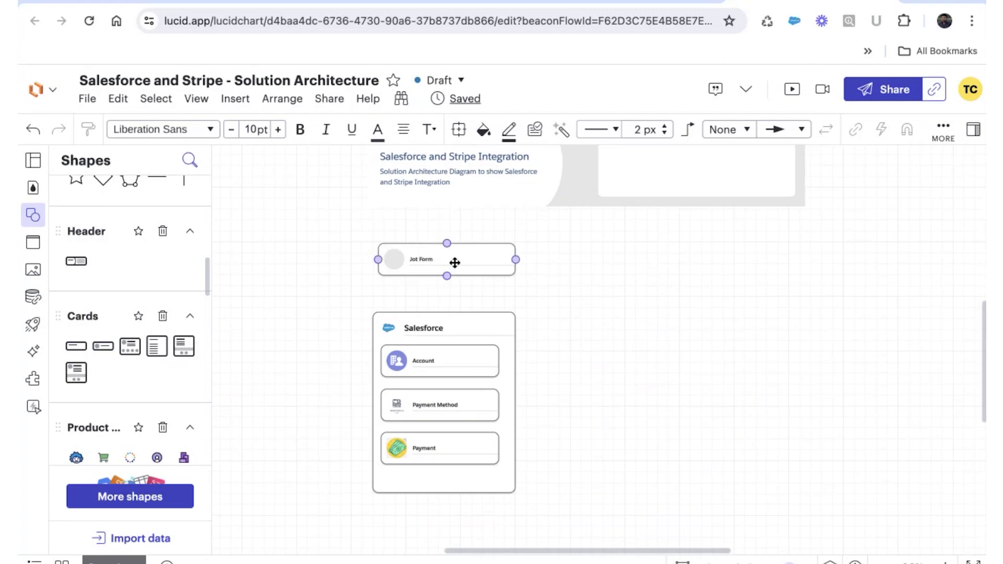
{"action": "left_click_drag", "start_coordinate": [444, 253], "coordinate": [439, 284]}
Step: Place a copy of the Salesforce card on the empty canvas beside the original
{"action": "left_click", "coordinate": [465, 329]}
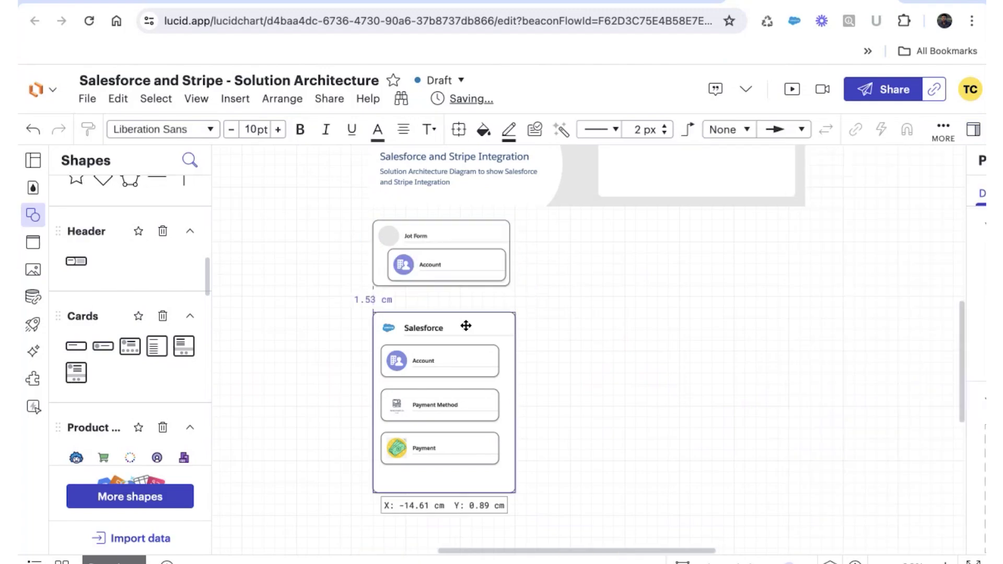
{"action": "key", "text": "ctrl+v"}
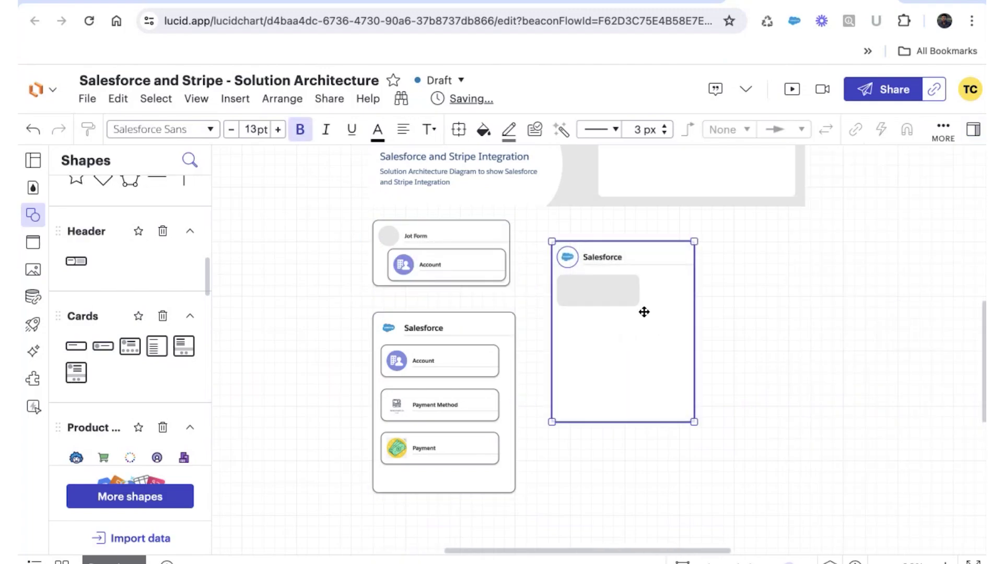
Step: Position the copied card beside the Salesforce card and title it "Stripe"
{"action": "left_click_drag", "start_coordinate": [645, 262], "coordinate": [759, 322]}
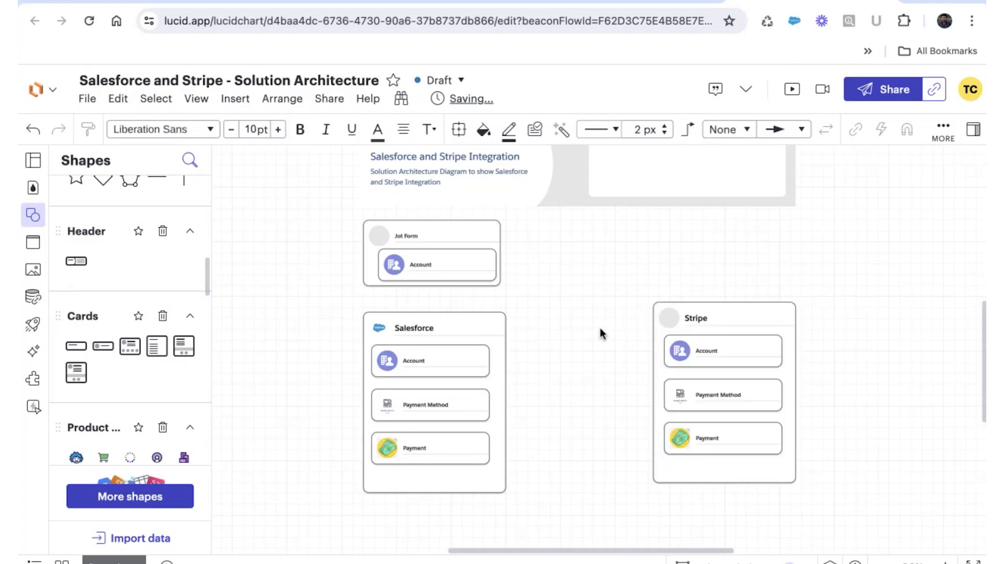
Step: Connect the Jot Form's Account card to the Salesforce Account card with an arrow labelled "Customer Data"
{"action": "scroll", "coordinate": [599, 313], "scroll_direction": "down", "scroll_amount": 2}
{"action": "left_click", "coordinate": [437, 201]}
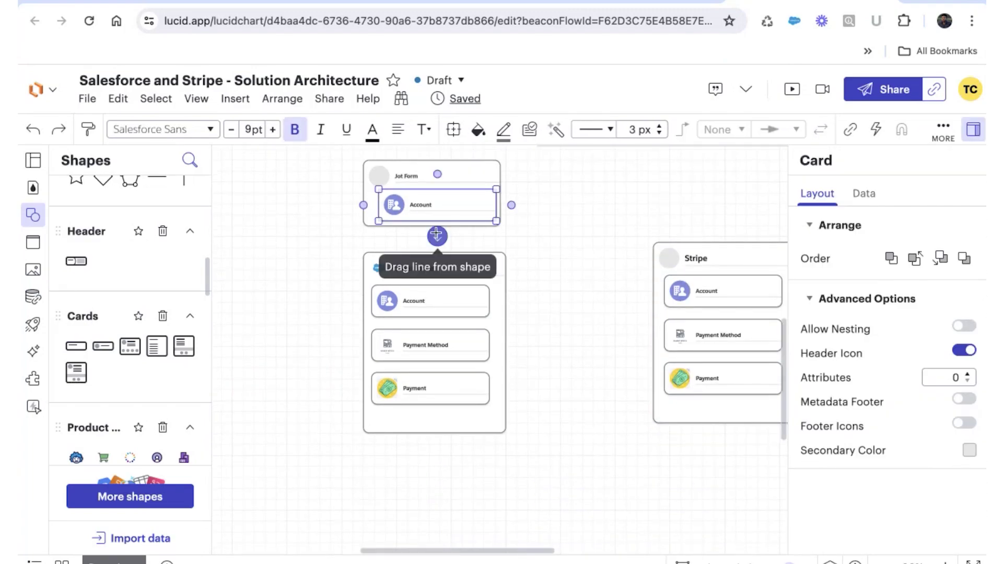
{"action": "left_click_drag", "start_coordinate": [437, 234], "coordinate": [436, 283]}
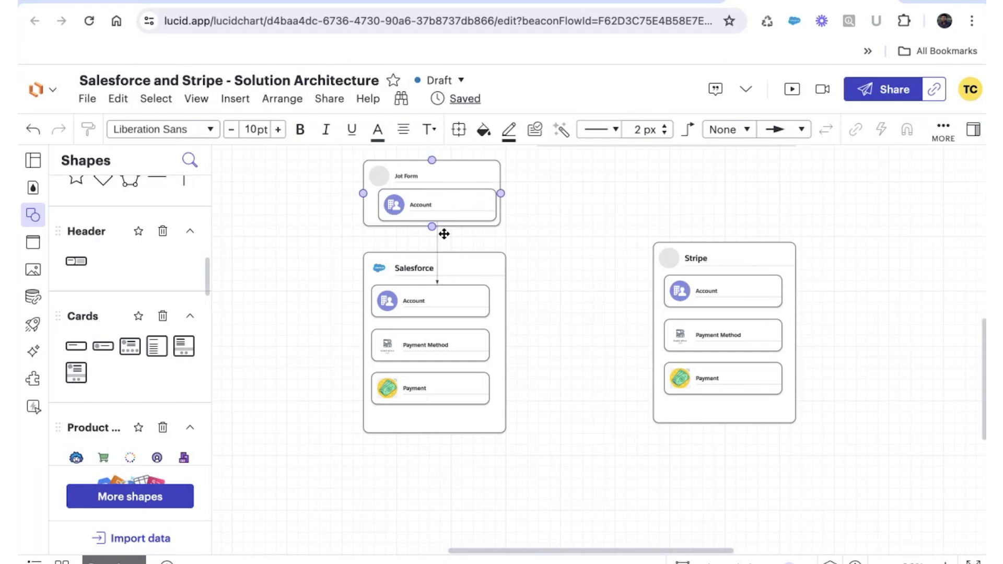
{"action": "left_click", "coordinate": [434, 200]}
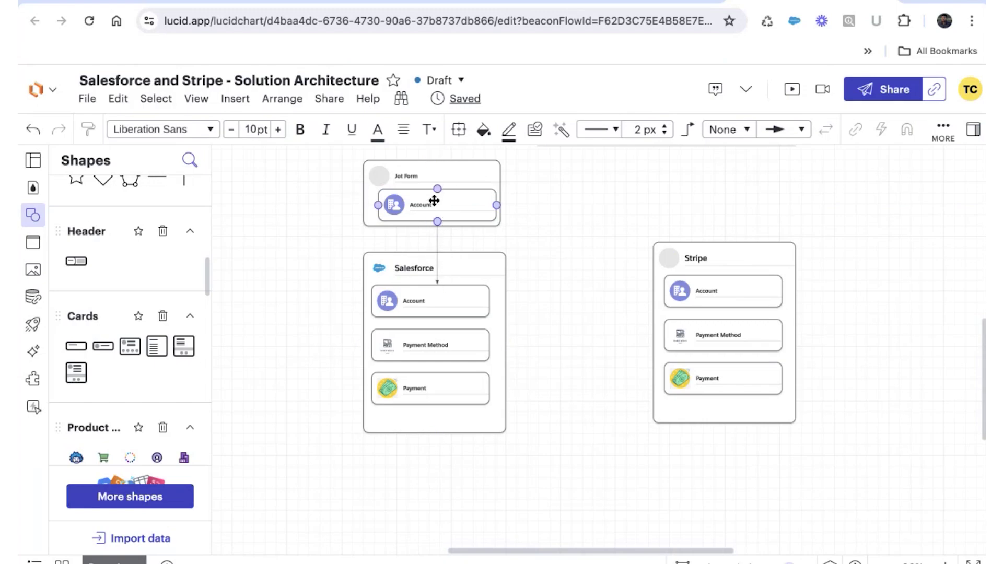
{"action": "left_click", "coordinate": [438, 249]}
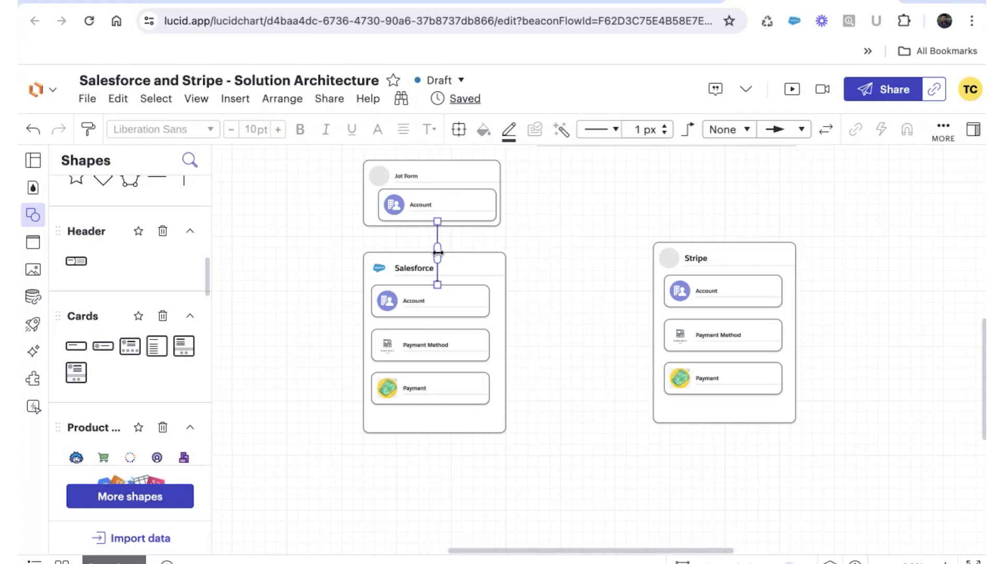
{"action": "double_click", "coordinate": [438, 252]}
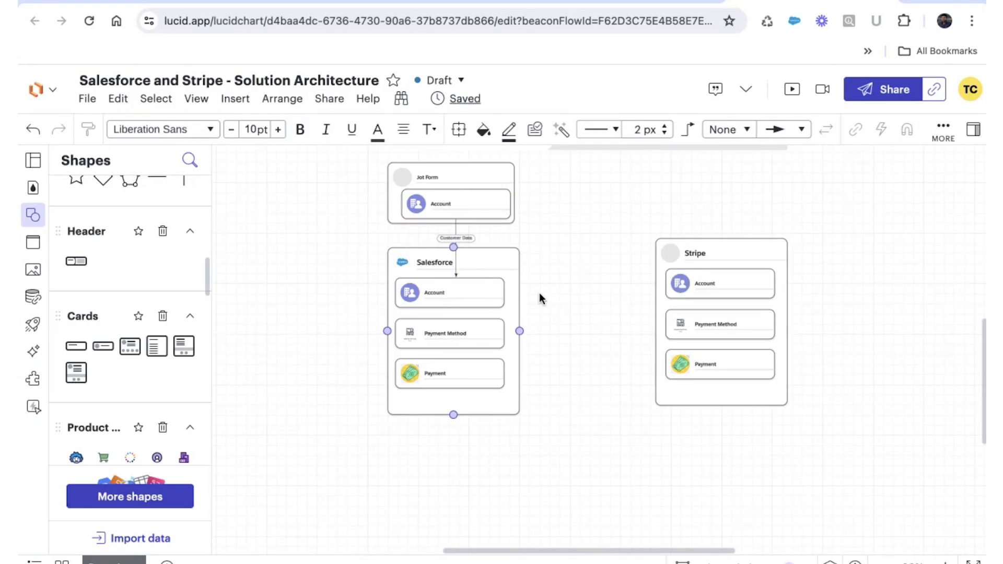
Step: Draw arrows from the Salesforce Account, Payment Method and Payment cards to the matching cards inside Stripe
{"action": "left_click", "coordinate": [499, 292]}
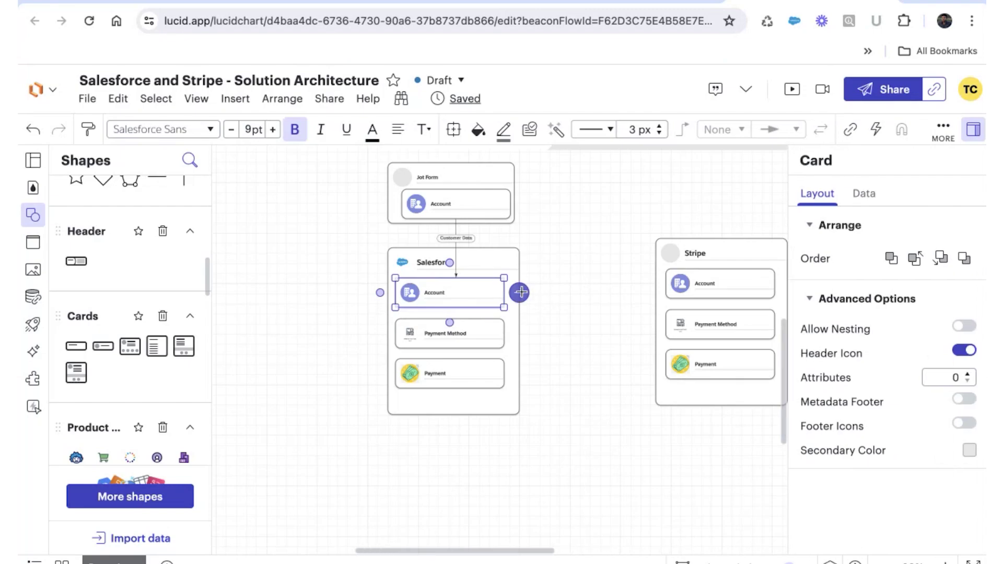
{"action": "left_click_drag", "start_coordinate": [521, 292], "coordinate": [665, 284]}
{"action": "left_click", "coordinate": [475, 340]}
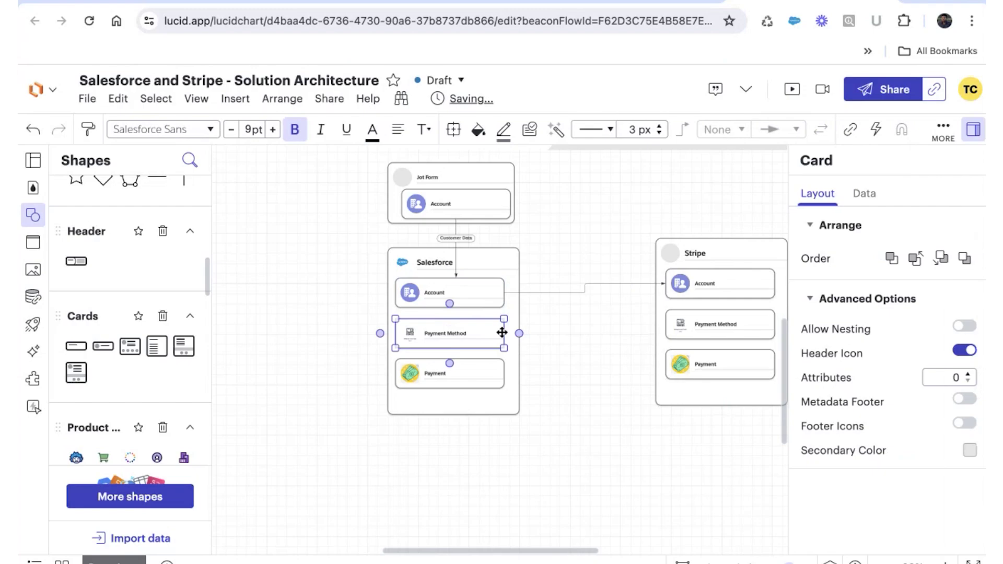
{"action": "left_click_drag", "start_coordinate": [519, 333], "coordinate": [661, 328]}
{"action": "left_click", "coordinate": [465, 375]}
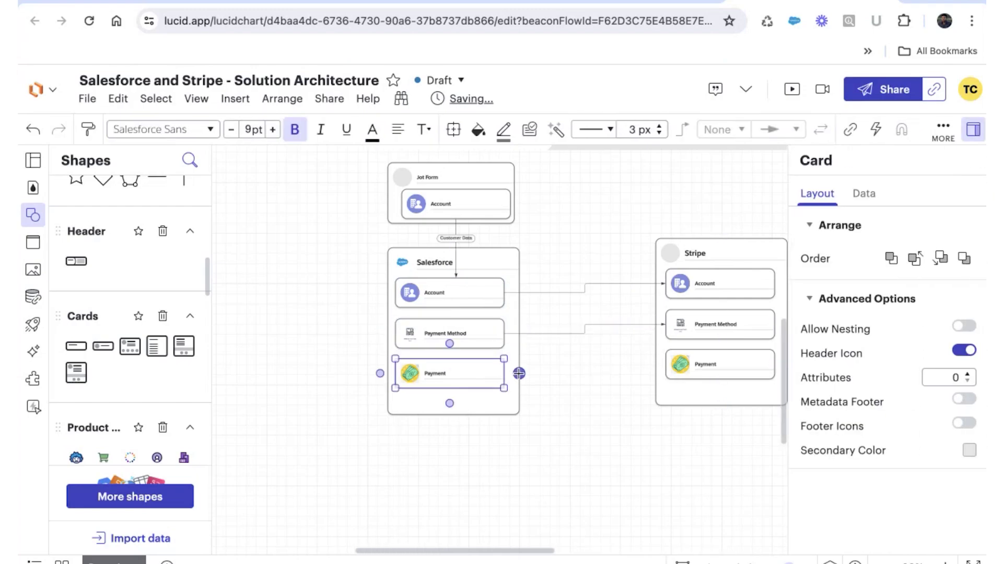
{"action": "left_click_drag", "start_coordinate": [518, 373], "coordinate": [655, 365]}
Step: Draw a return arrow from the Stripe Account card to the Salesforce Account card
{"action": "scroll", "coordinate": [611, 262], "scroll_direction": "up", "scroll_amount": 2}
{"action": "scroll", "coordinate": [612, 262], "scroll_direction": "right", "scroll_amount": 2}
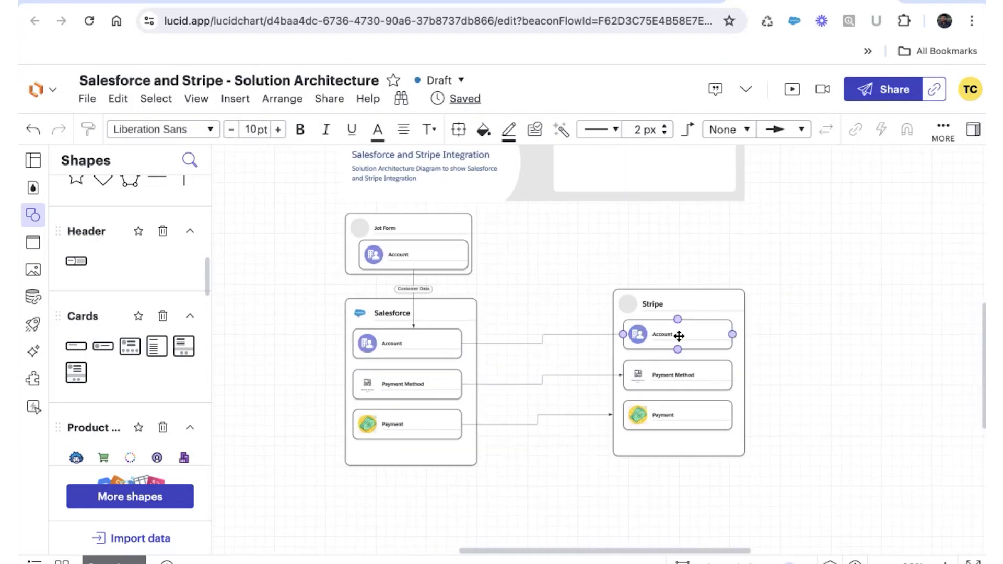
{"action": "left_click", "coordinate": [656, 334]}
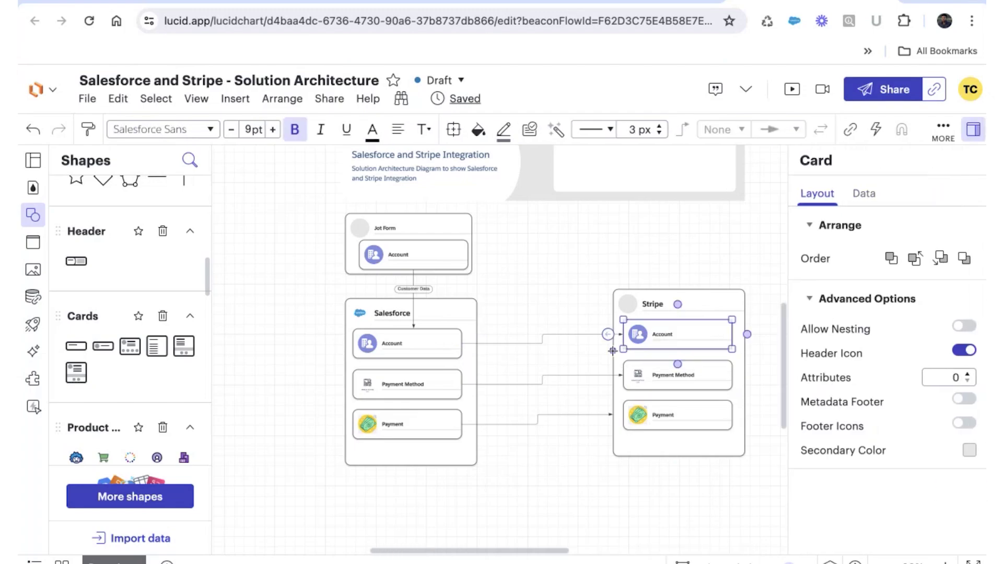
{"action": "left_click_drag", "start_coordinate": [608, 334], "coordinate": [462, 334]}
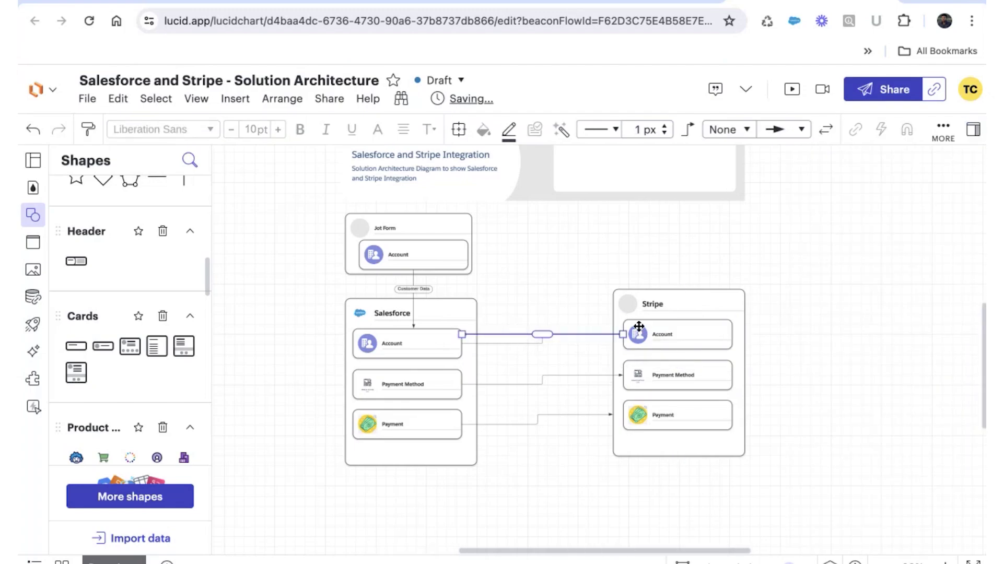
{"action": "left_click", "coordinate": [365, 347]}
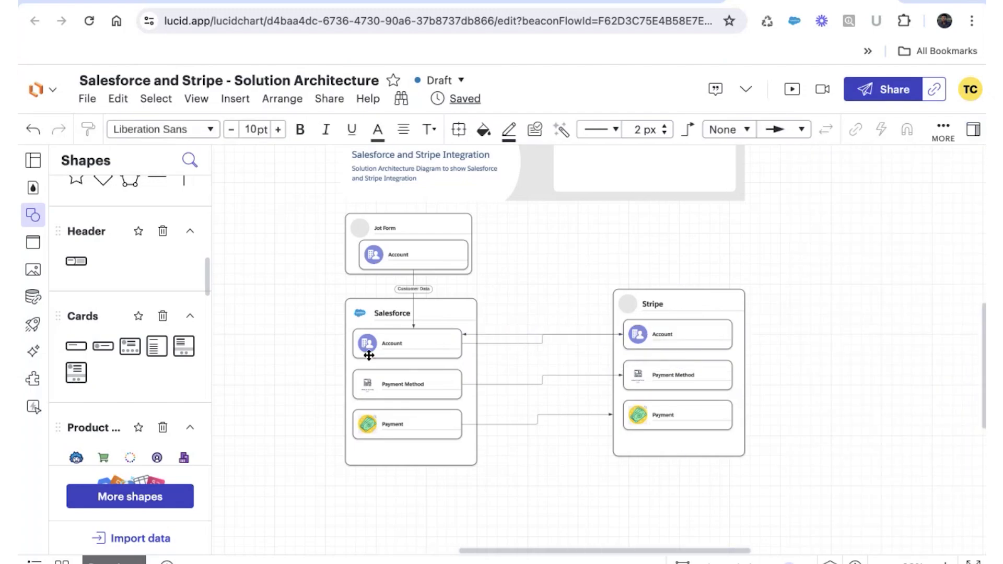
Step: Straighten the Salesforce-to-Stripe Account connector and label the return arrow above it "stripe Customer ID"
{"action": "left_click", "coordinate": [528, 343]}
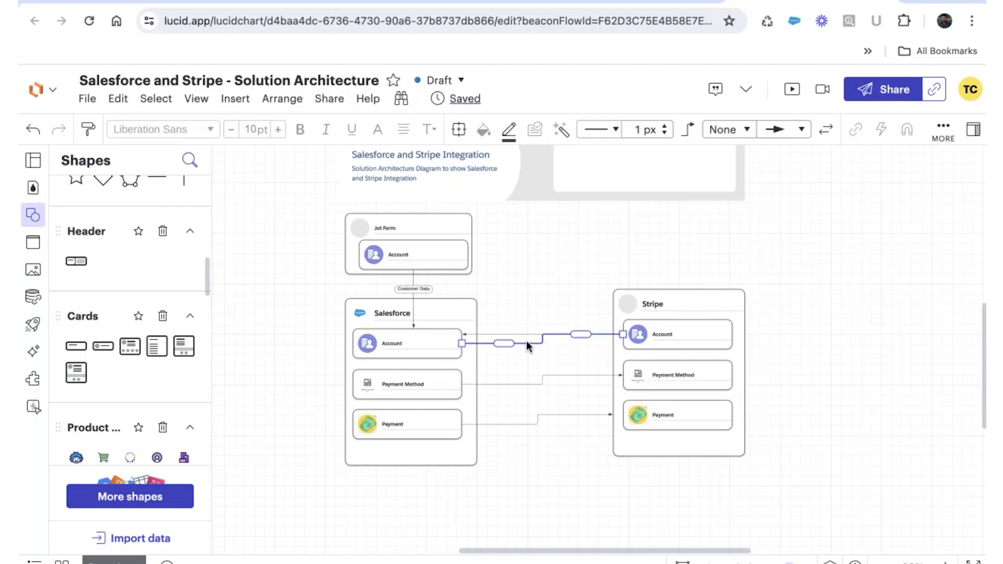
{"action": "double_click", "coordinate": [525, 343]}
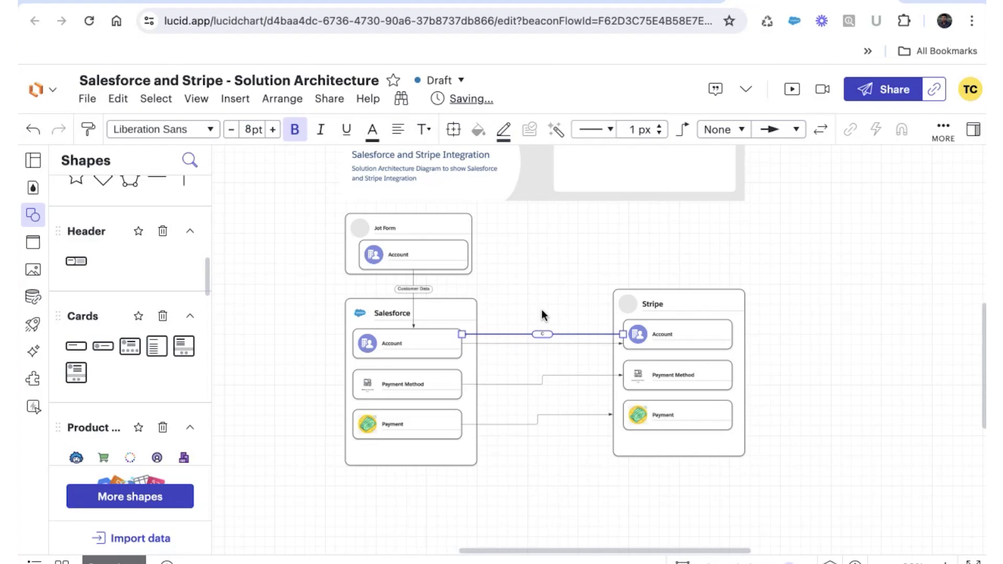
{"action": "left_click", "coordinate": [534, 344], "text": "shift"}
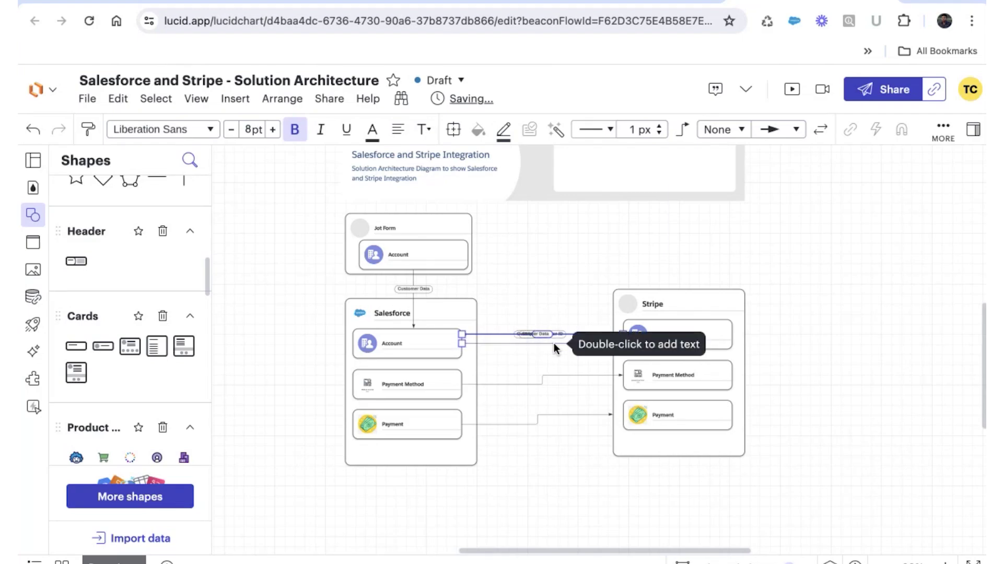
{"action": "left_click", "coordinate": [578, 364]}
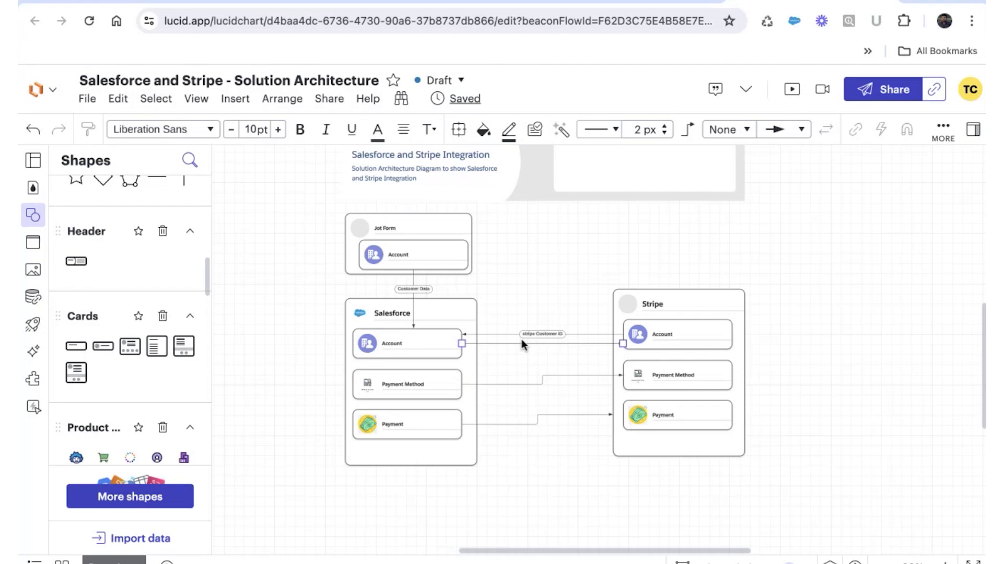
Step: Review the header and the connections between the Jot Form, Salesforce and Stripe cards
{"action": "scroll", "coordinate": [607, 226], "scroll_direction": "up", "scroll_amount": 2}
{"action": "left_click", "coordinate": [606, 226]}
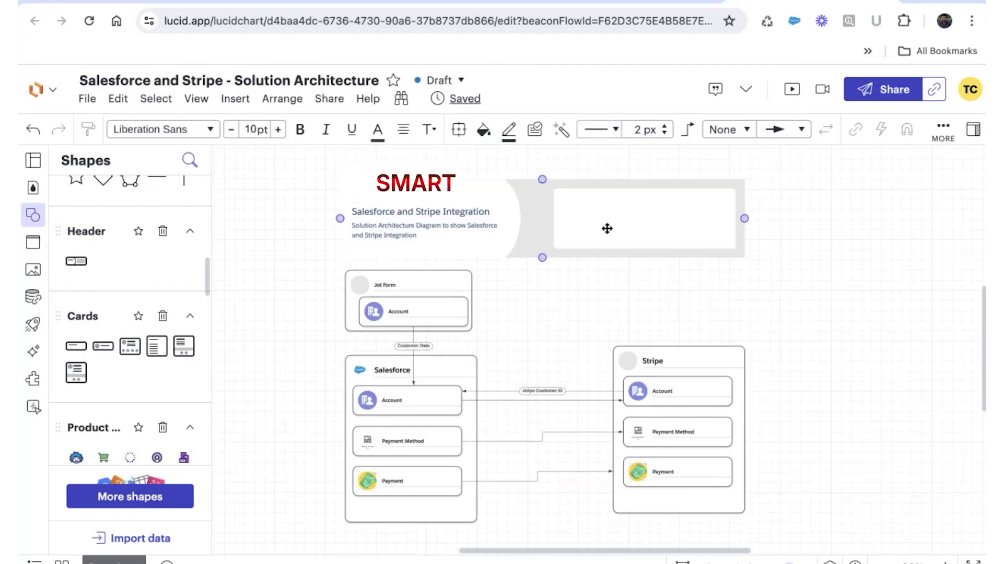
{"action": "left_click", "coordinate": [547, 296]}
{"action": "scroll", "coordinate": [521, 339], "scroll_direction": "down", "scroll_amount": 2}
{"action": "scroll", "coordinate": [500, 374], "scroll_direction": "up", "scroll_amount": 2}
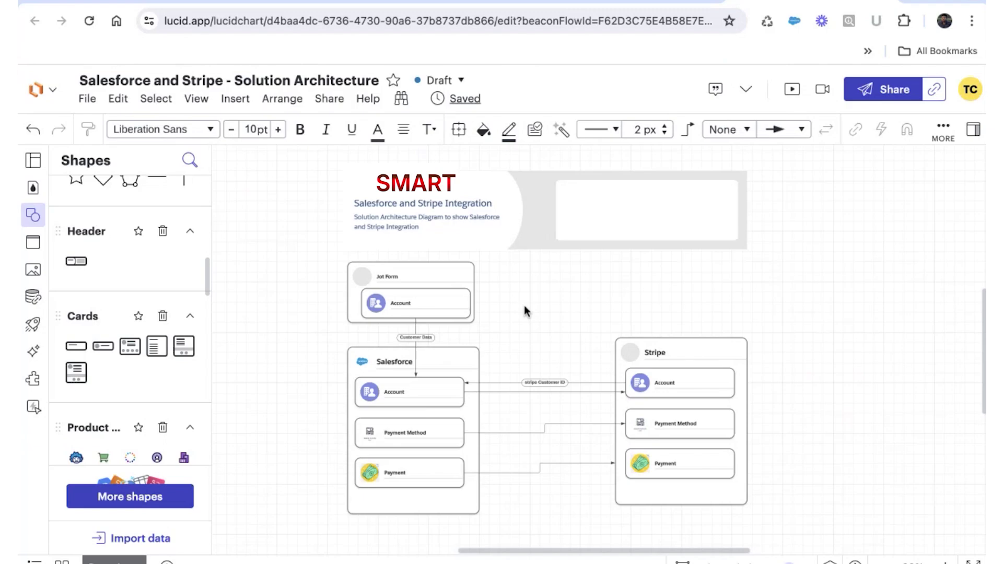
{"action": "scroll", "coordinate": [525, 311], "scroll_direction": "down", "scroll_amount": 2}
{"action": "scroll", "coordinate": [522, 345], "scroll_direction": "up", "scroll_amount": 1}
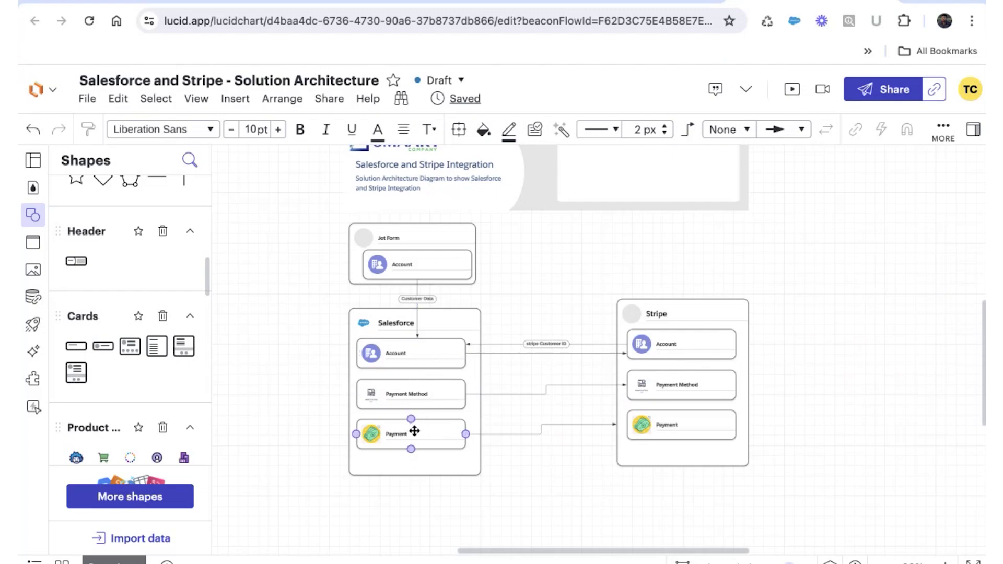
{"action": "scroll", "coordinate": [503, 361], "scroll_direction": "up", "scroll_amount": 3}
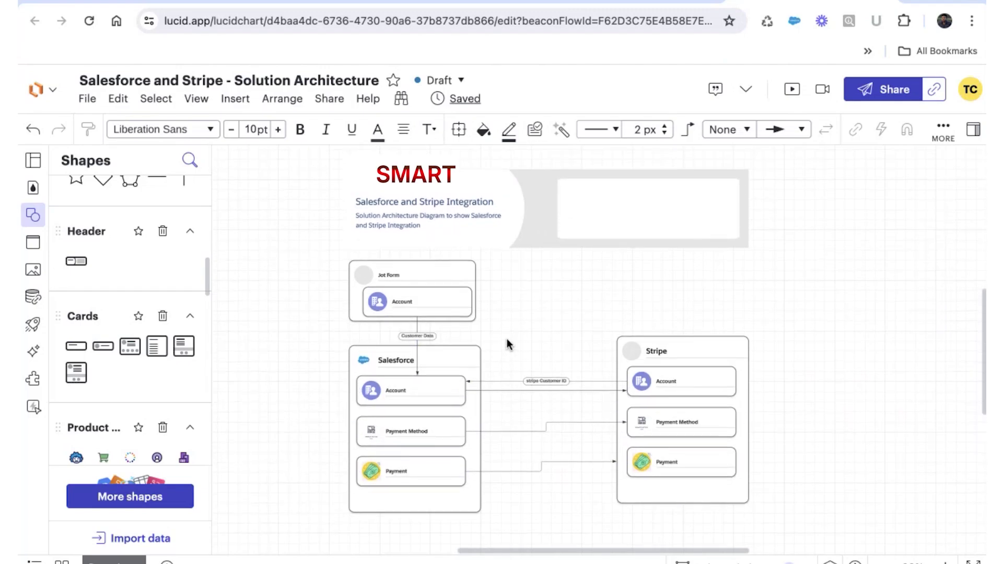
Step: Set the text colour of the return arrow's "stripe Customer ID" label to pale yellow
{"action": "left_click", "coordinate": [492, 381]}
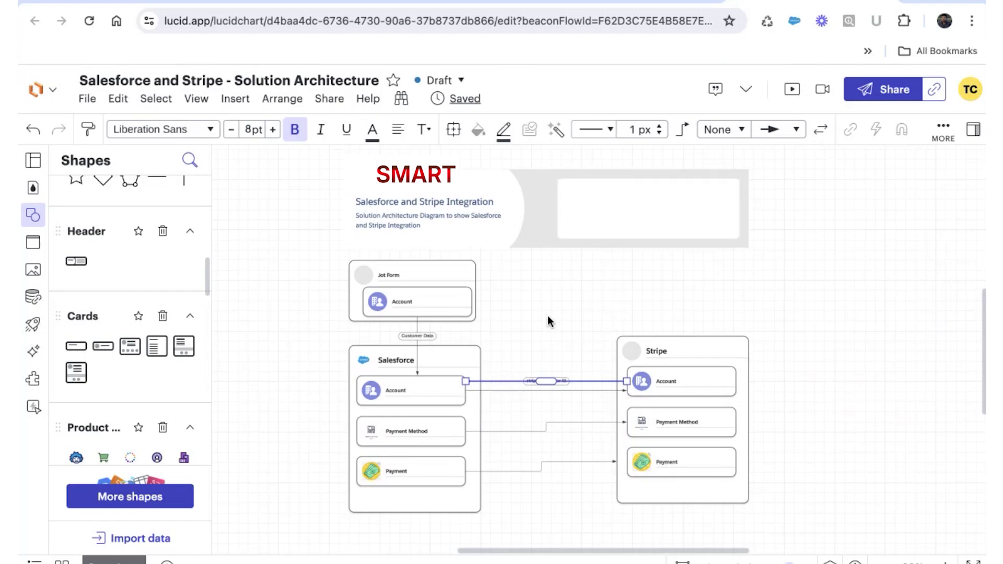
{"action": "left_click", "coordinate": [373, 132]}
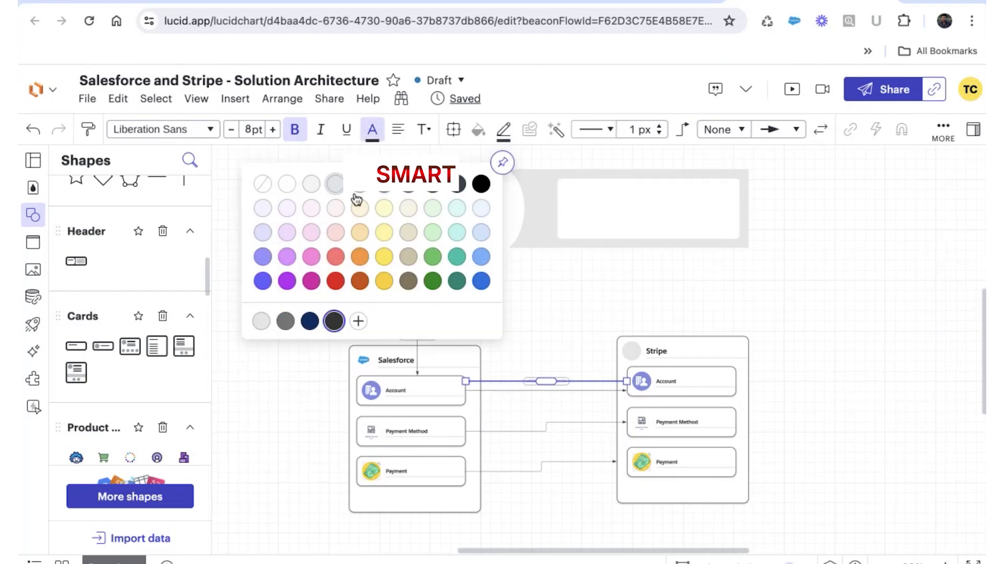
{"action": "left_click", "coordinate": [384, 208]}
{"action": "left_click", "coordinate": [519, 360]}
Step: Fill the Account and Payment Method cards in Salesforce and Stripe with pale yellow, and both Payment cards with pale green
{"action": "left_click", "coordinate": [504, 389]}
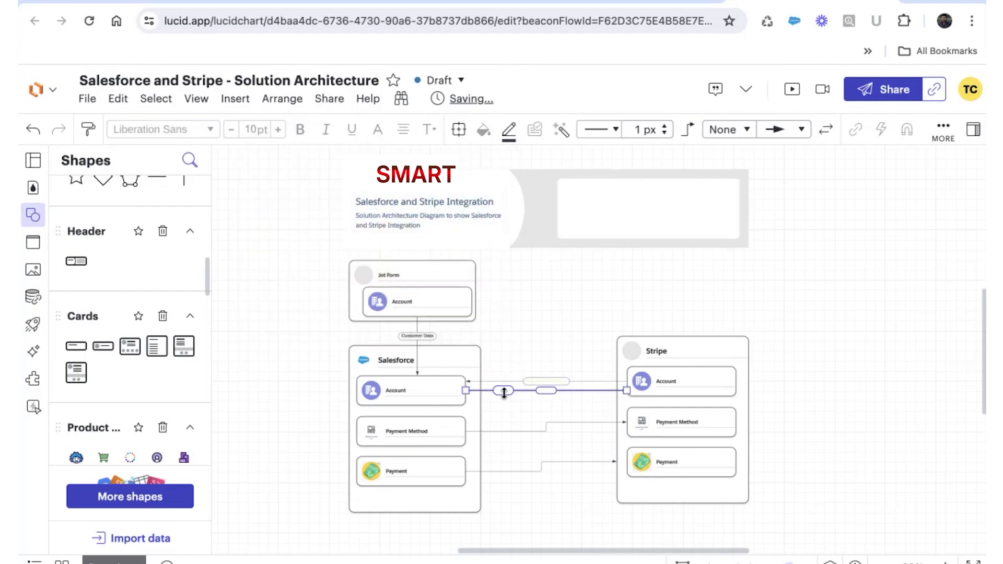
{"action": "left_click", "coordinate": [413, 225]}
{"action": "left_click", "coordinate": [690, 395]}
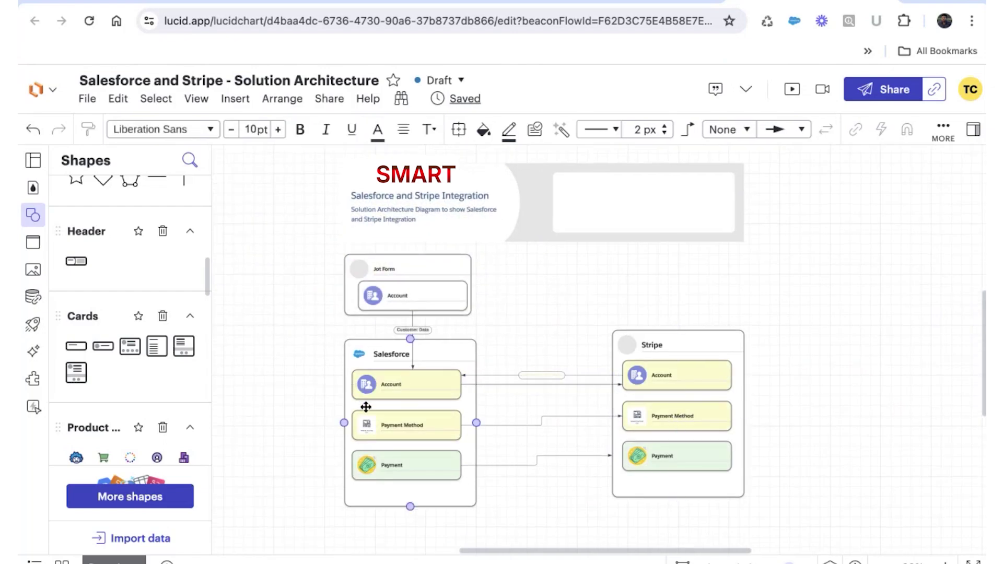
{"action": "left_click", "coordinate": [587, 398]}
{"action": "left_click", "coordinate": [413, 425]}
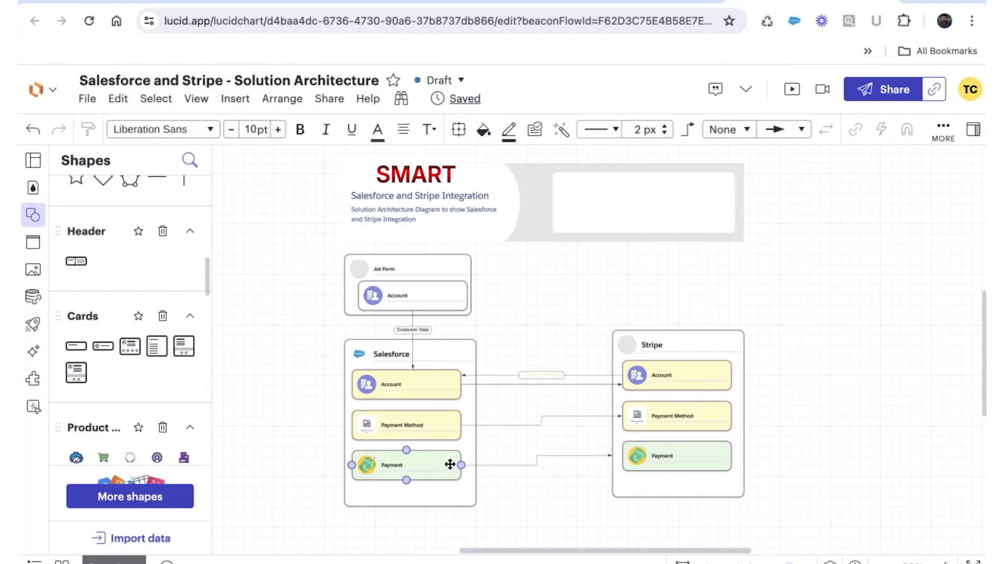
{"action": "left_click", "coordinate": [609, 455]}
{"action": "left_click", "coordinate": [532, 365]}
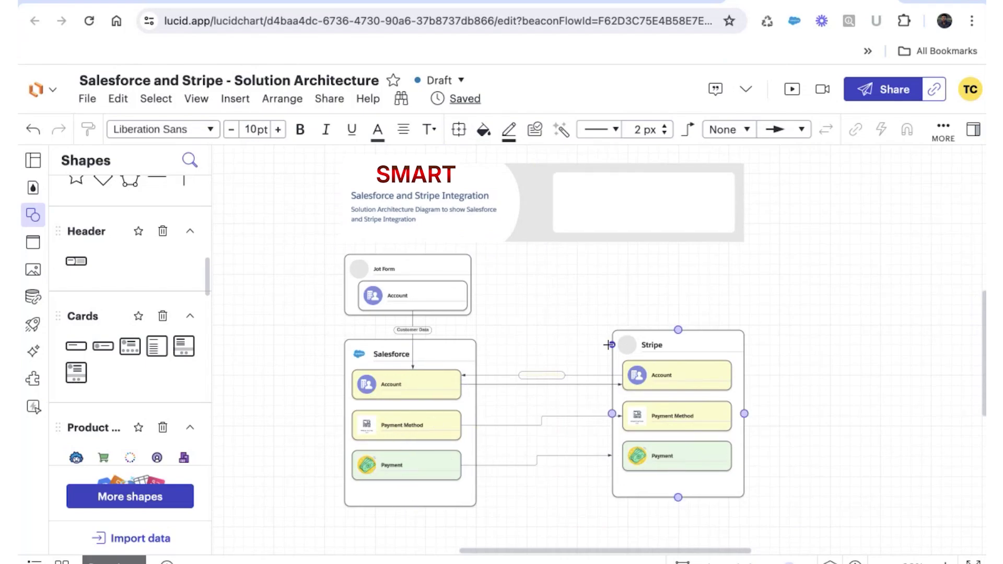
Step: Add a small pale yellow rectangle as a legend key in the header's white box and label it "Existing System"
{"action": "scroll", "coordinate": [510, 300], "scroll_direction": "up", "scroll_amount": 2}
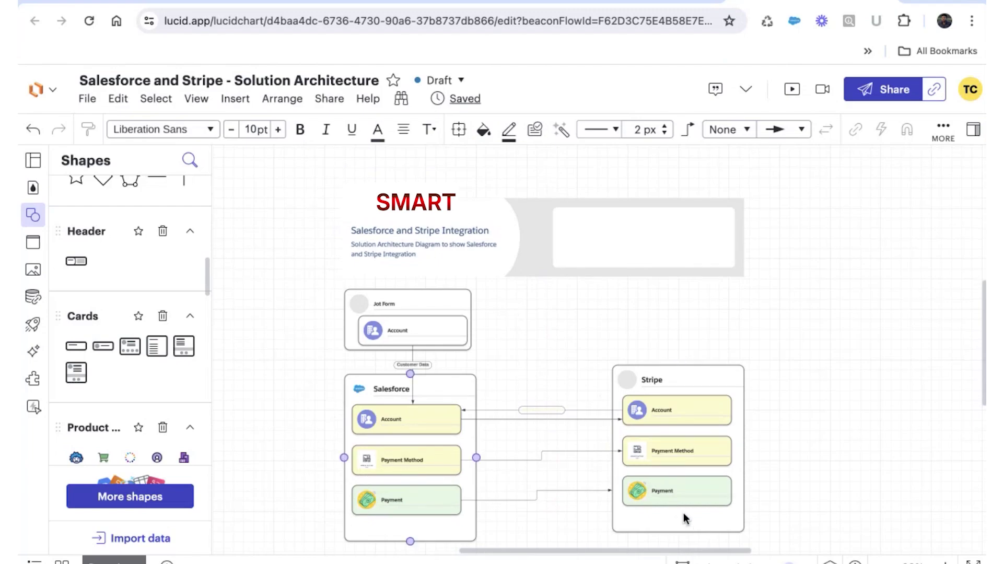
{"action": "scroll", "coordinate": [166, 386], "scroll_direction": "down", "scroll_amount": 2}
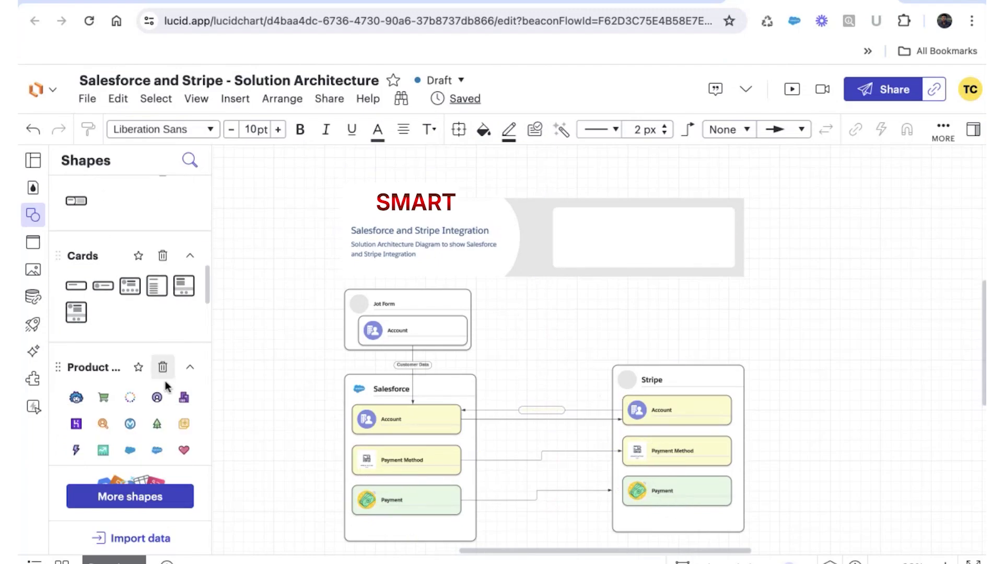
{"action": "scroll", "coordinate": [166, 386], "scroll_direction": "up", "scroll_amount": 5}
{"action": "scroll", "coordinate": [580, 229], "scroll_direction": "up", "scroll_amount": 1}
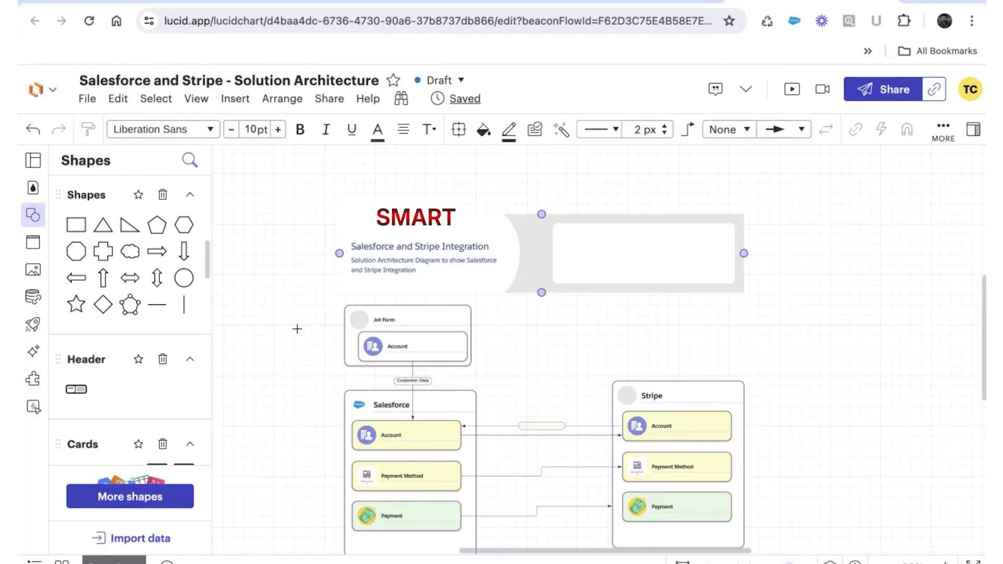
{"action": "left_click_drag", "start_coordinate": [84, 229], "coordinate": [577, 236]}
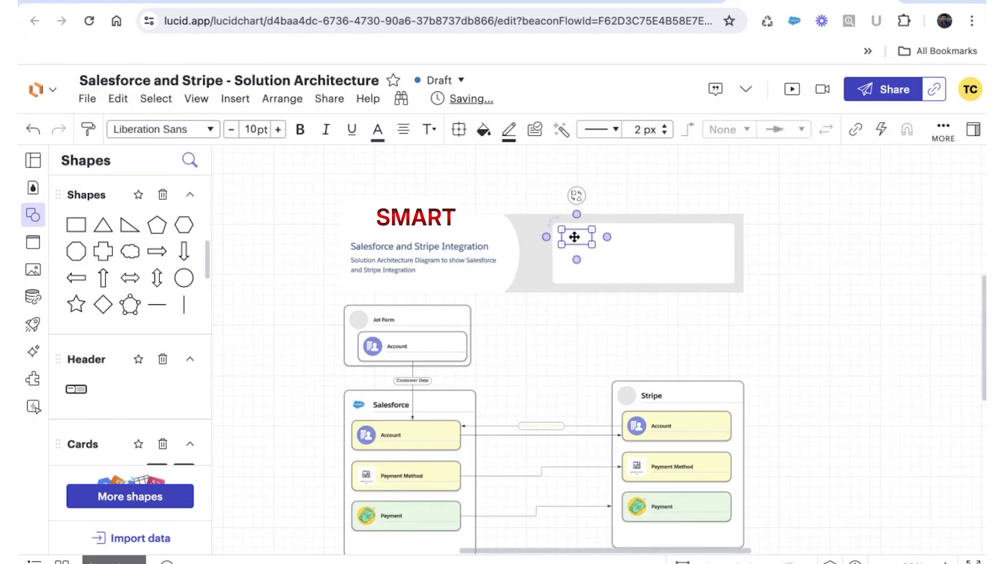
{"action": "left_click", "coordinate": [488, 135]}
{"action": "left_click", "coordinate": [493, 337]}
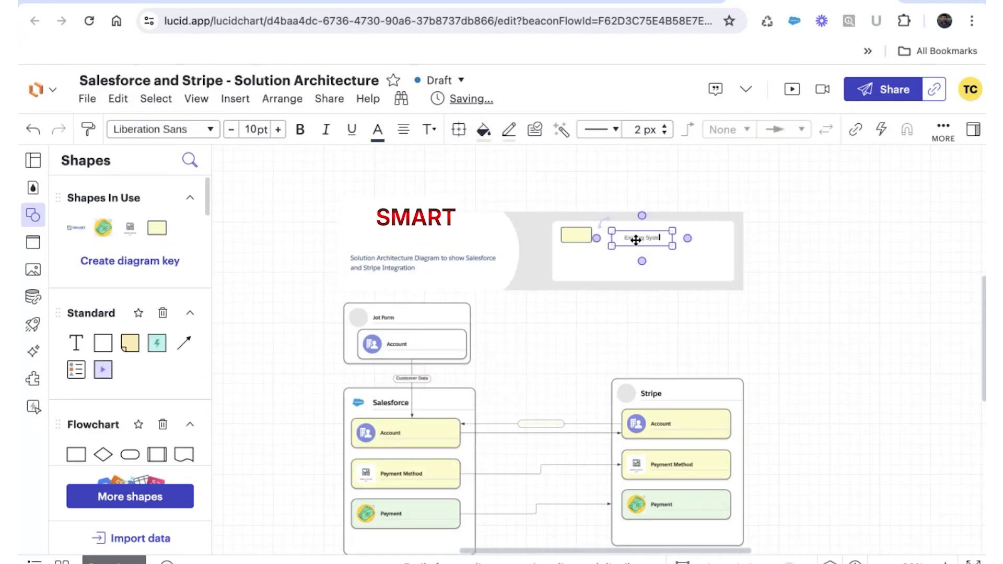
Step: Place a copy of the yellow legend rectangle beneath it, fill it pale green and label it "New Scope"
{"action": "left_click", "coordinate": [582, 236]}
{"action": "left_click", "coordinate": [578, 257]}
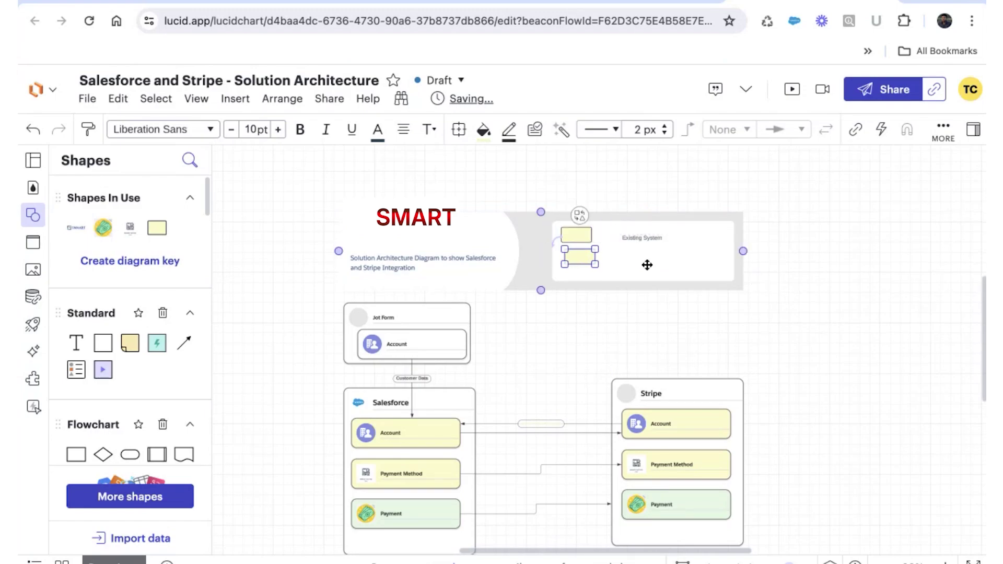
{"action": "left_click", "coordinate": [483, 129]}
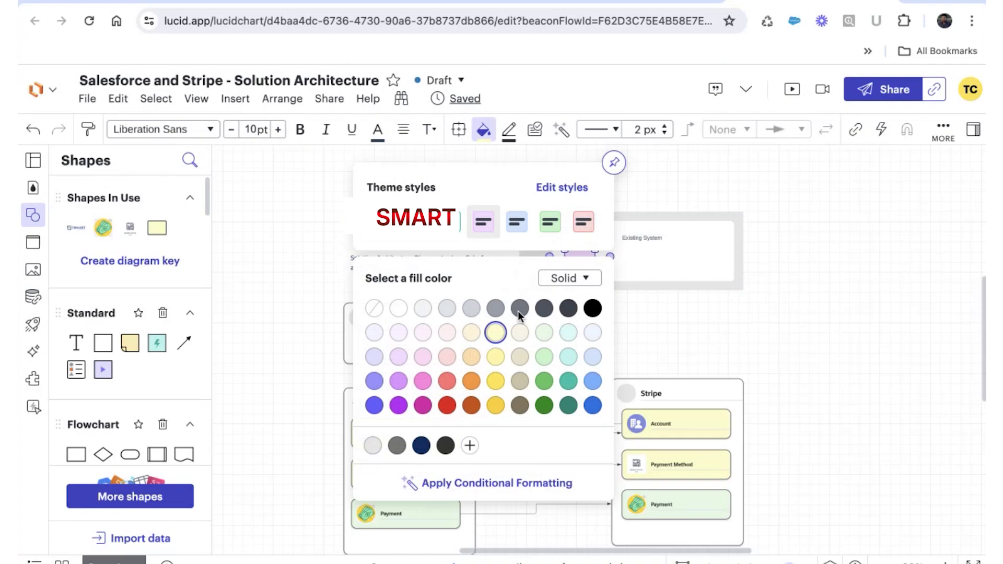
{"action": "left_click", "coordinate": [546, 336]}
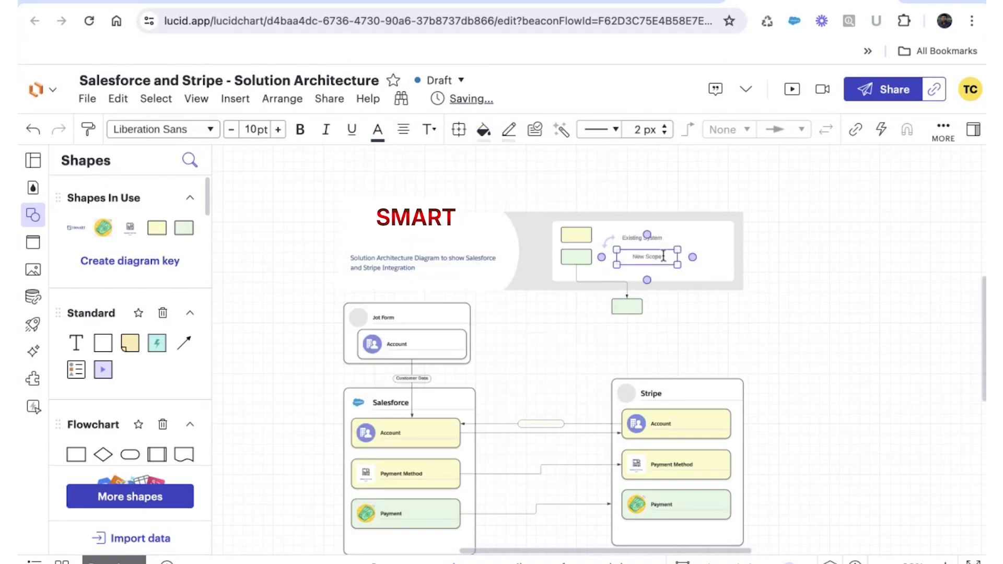
Step: Delete the stray green rectangle below the header together with the connector leading to it
{"action": "key", "text": "Escape"}
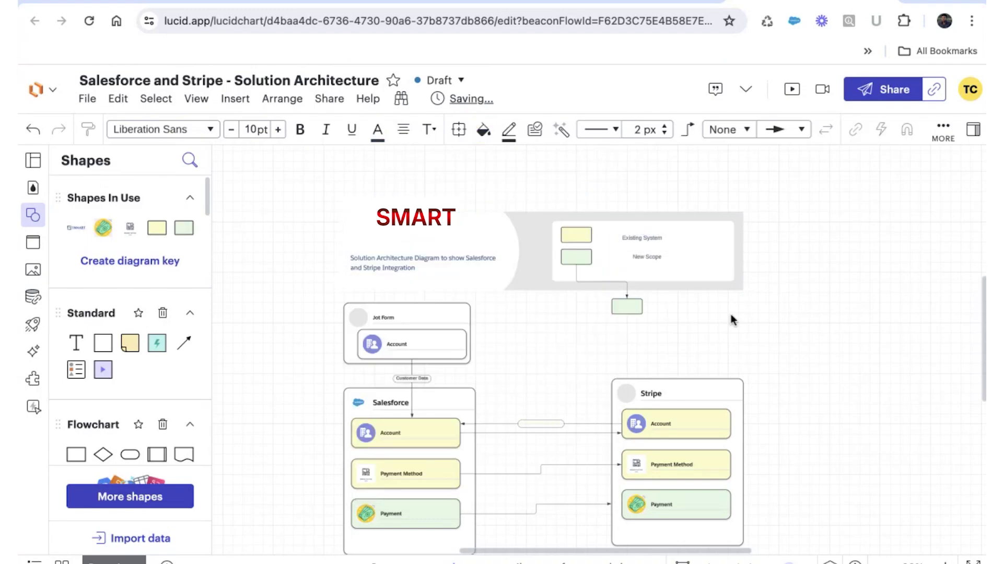
{"action": "left_click", "coordinate": [630, 306]}
{"action": "key", "text": "Delete"}
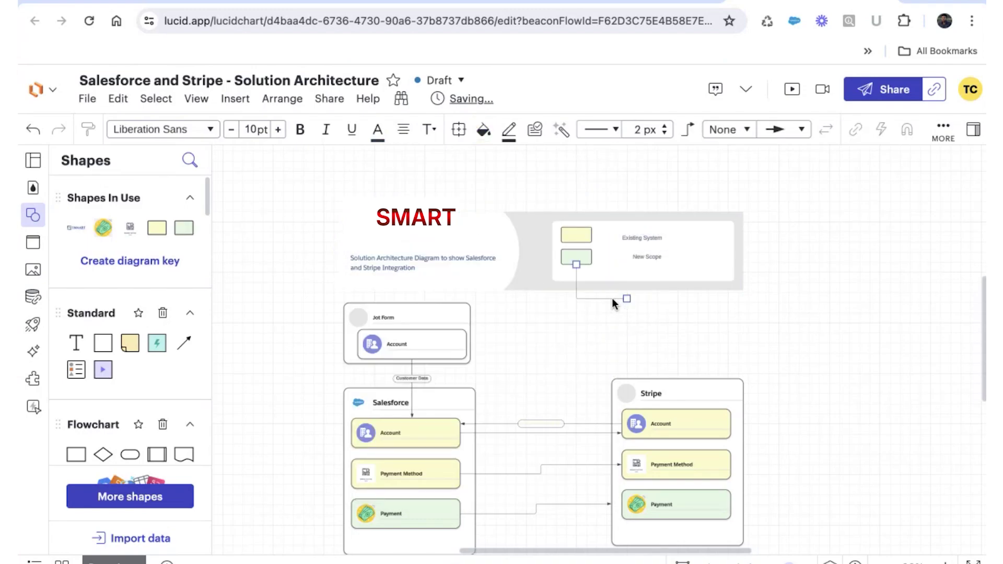
{"action": "key", "text": "Delete"}
{"action": "left_click", "coordinate": [672, 260]}
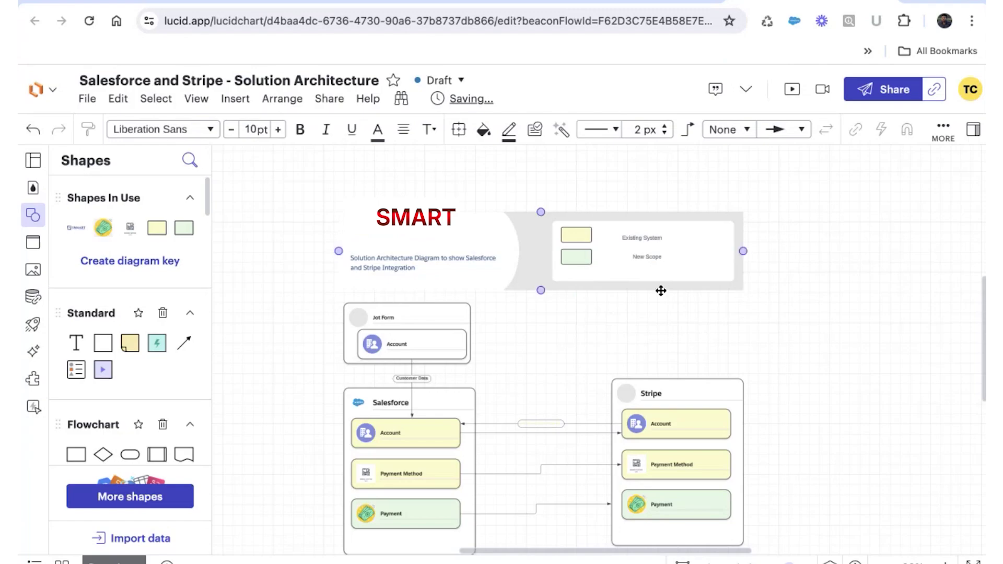
{"action": "left_click", "coordinate": [562, 327]}
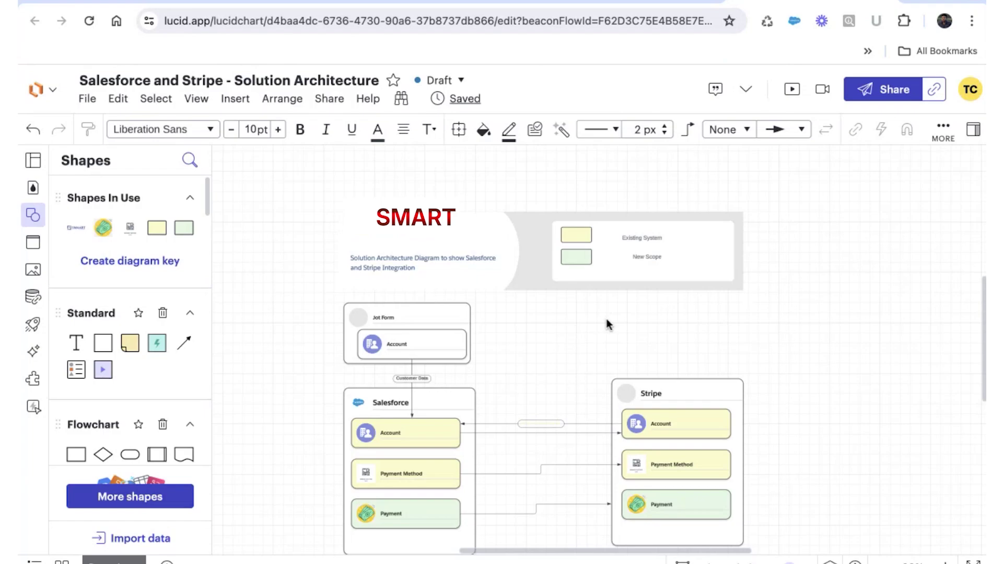
Step: Examine the finished architecture diagram, comparing the legend with the Jot Form and Salesforce cards and their colours
{"action": "scroll", "coordinate": [551, 270], "scroll_direction": "down", "scroll_amount": 2}
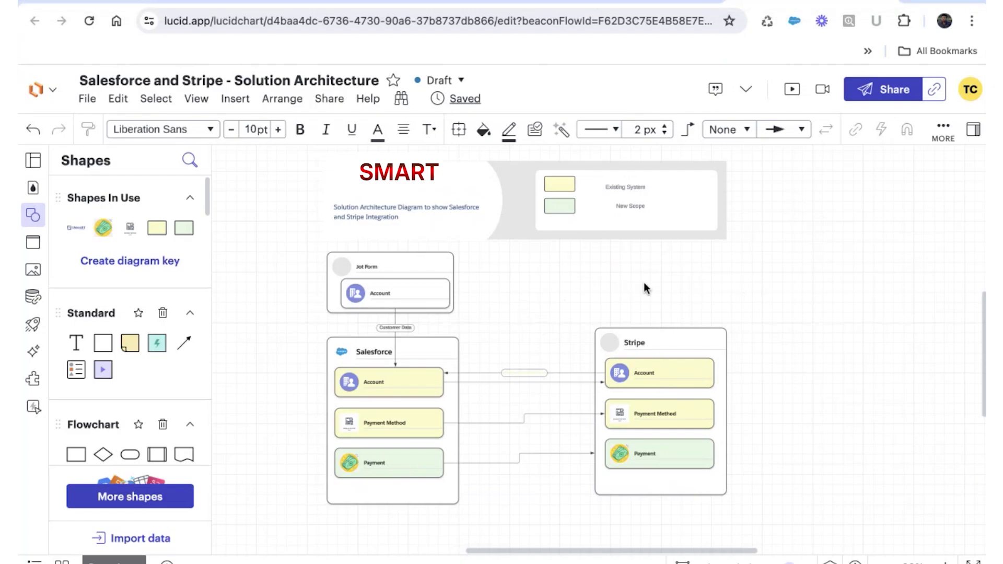
{"action": "left_click", "coordinate": [528, 217]}
{"action": "left_click", "coordinate": [654, 291]}
{"action": "scroll", "coordinate": [653, 287], "scroll_direction": "right", "scroll_amount": 1}
{"action": "scroll", "coordinate": [653, 286], "scroll_direction": "down", "scroll_amount": 1}
{"action": "left_click", "coordinate": [343, 373]}
{"action": "left_click", "coordinate": [359, 460]}
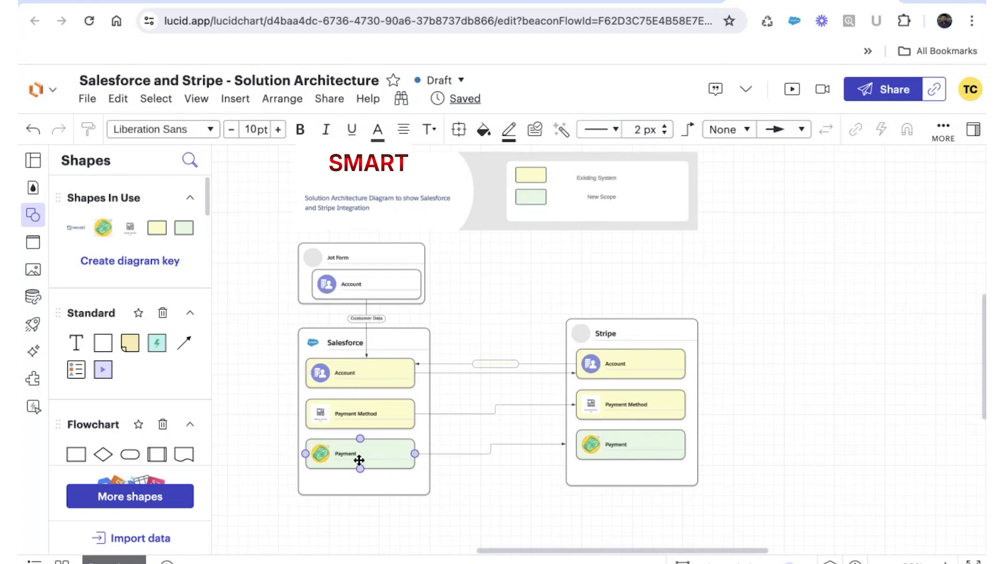
{"action": "left_click", "coordinate": [364, 419]}
{"action": "left_click", "coordinate": [347, 453]}
{"action": "left_click", "coordinate": [322, 454]}
{"action": "left_click", "coordinate": [334, 382]}
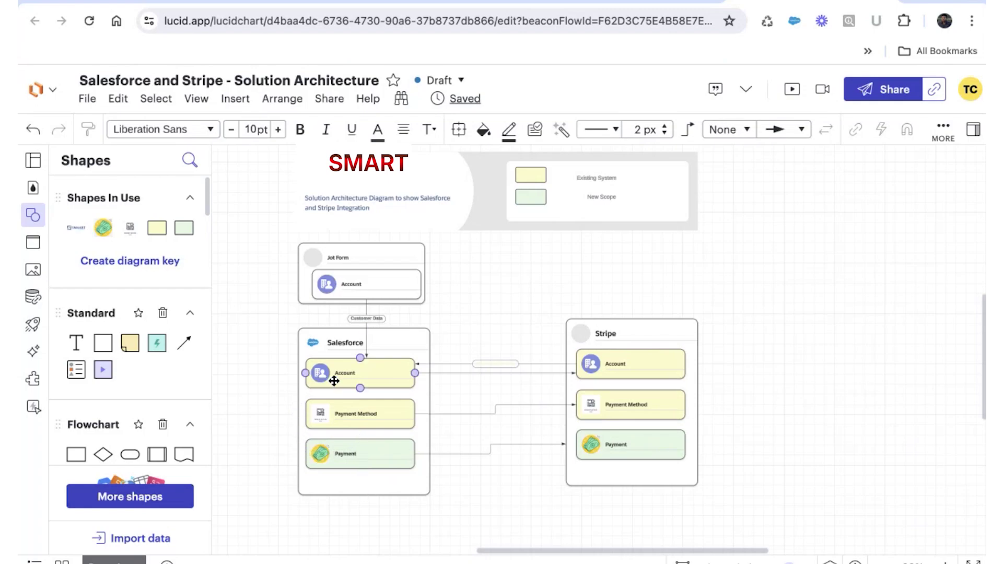
{"action": "left_click", "coordinate": [336, 420]}
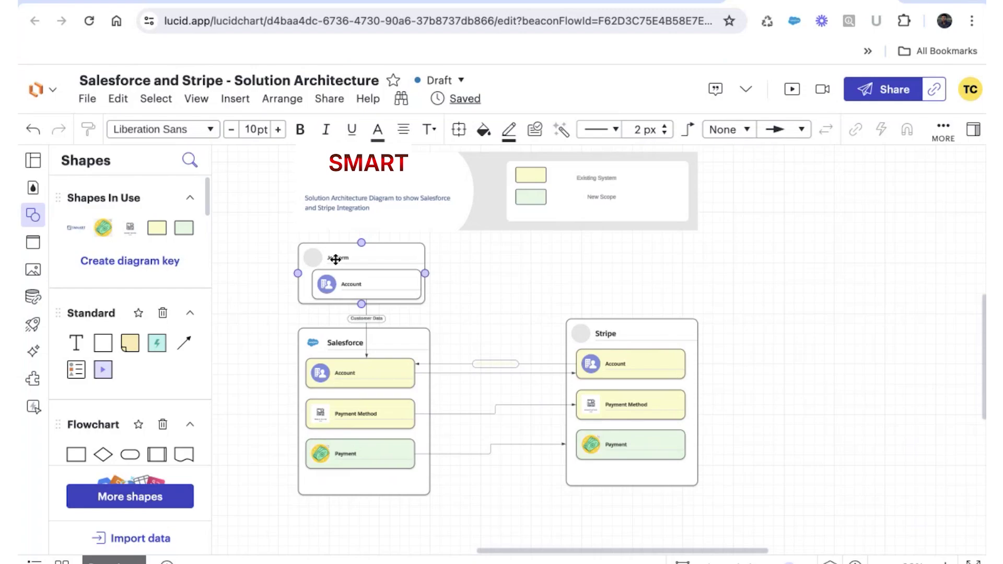
Step: Add a second page to the document and return to the first page
{"action": "left_click", "coordinate": [163, 559]}
{"action": "left_click", "coordinate": [114, 560]}
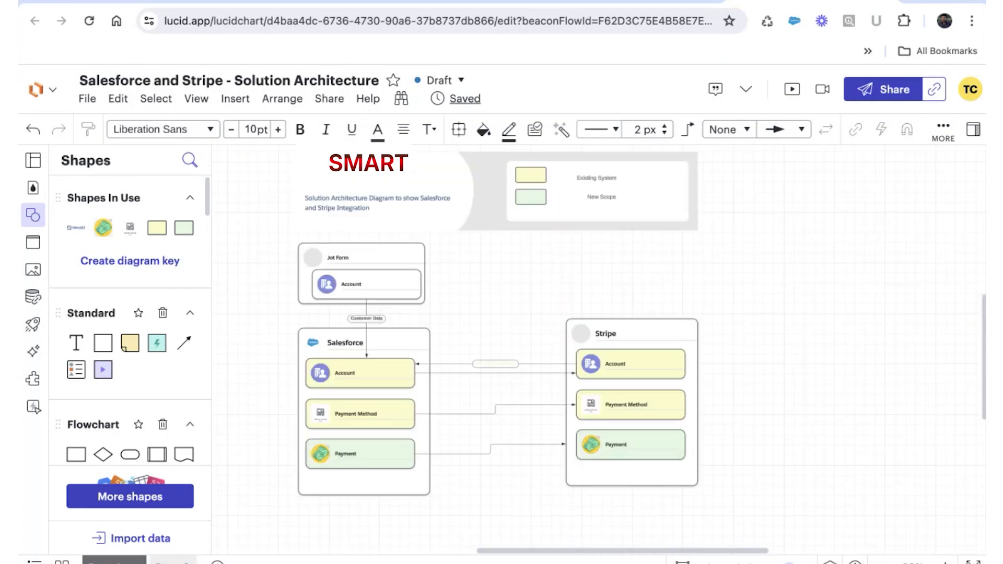
Step: Shorten the document title to "Salesforce and Stripe" and open the empty second page
{"action": "left_click", "coordinate": [225, 83]}
{"action": "left_click", "coordinate": [226, 84]}
{"action": "type", "text": "-"}
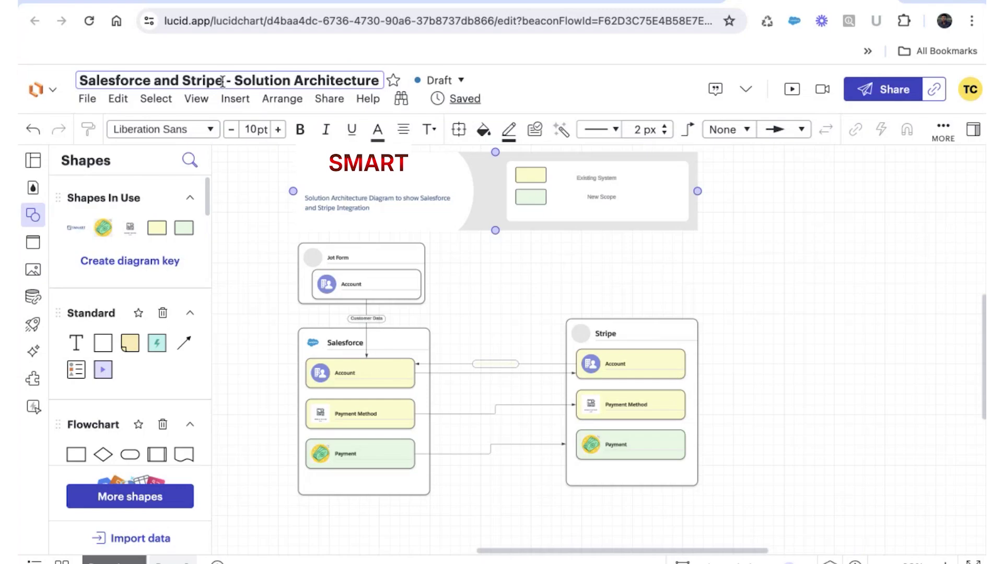
{"action": "key", "text": "shift+End"}
{"action": "key", "text": "BackSpace"}
{"action": "key", "text": "BackSpace"}
{"action": "key", "text": "BackSpace"}
{"action": "key", "text": "BackSpace"}
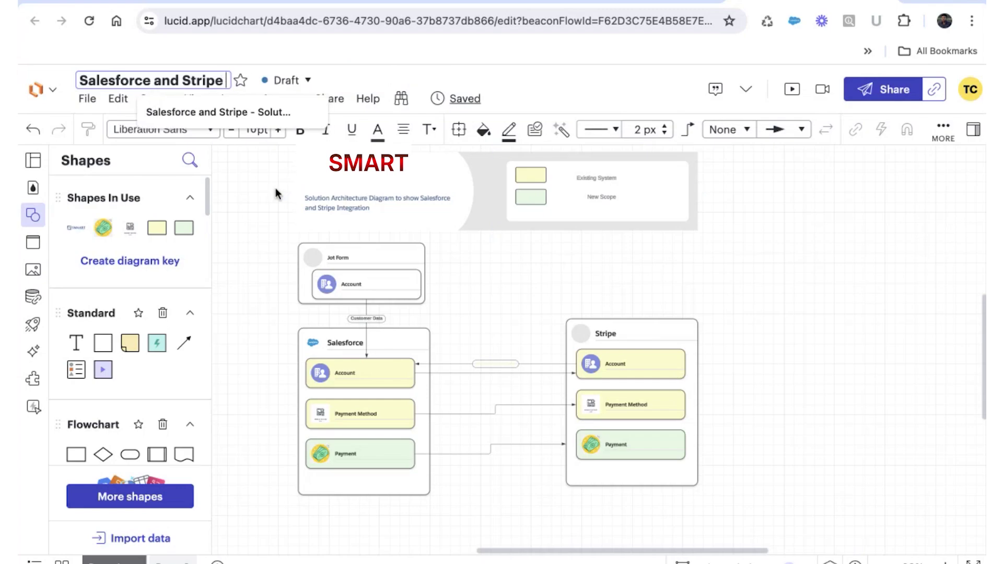
{"action": "key", "text": "Return"}
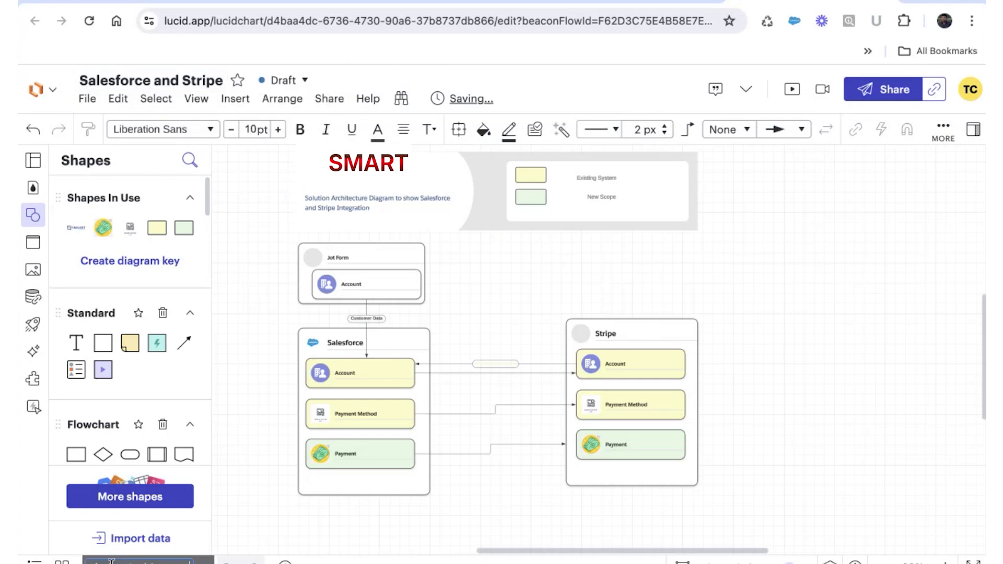
{"action": "left_click", "coordinate": [230, 560]}
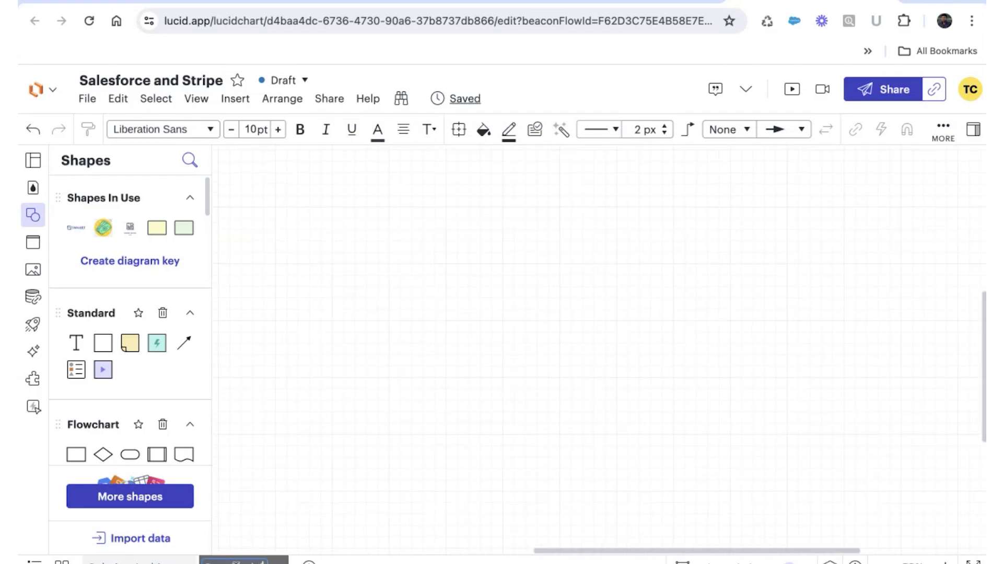
{"action": "scroll", "coordinate": [77, 254], "scroll_direction": "down", "scroll_amount": 4}
{"action": "mouse_move", "coordinate": [77, 236]}
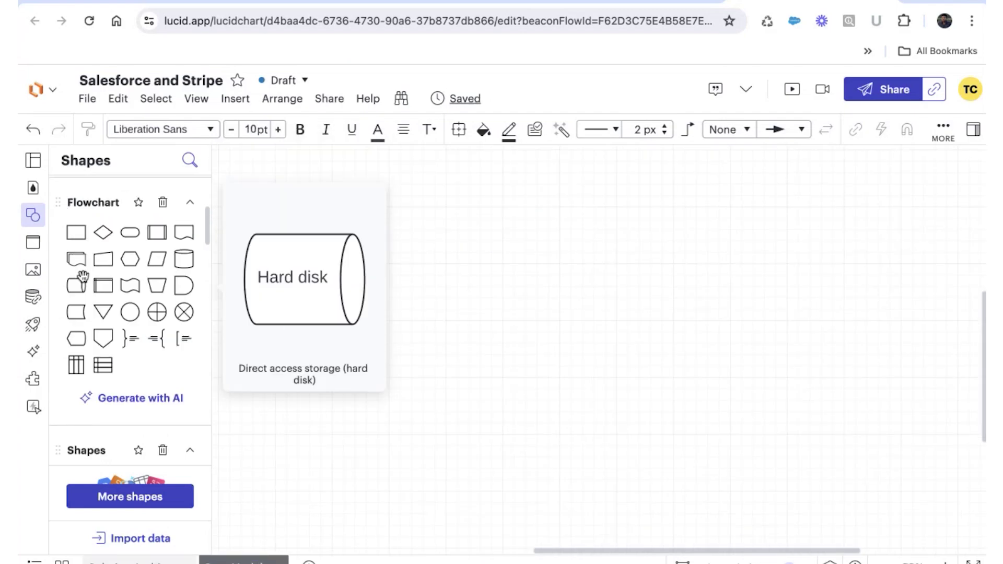
{"action": "left_click_drag", "start_coordinate": [77, 236], "coordinate": [123, 306]}
{"action": "scroll", "coordinate": [124, 306], "scroll_direction": "down", "scroll_amount": 3}
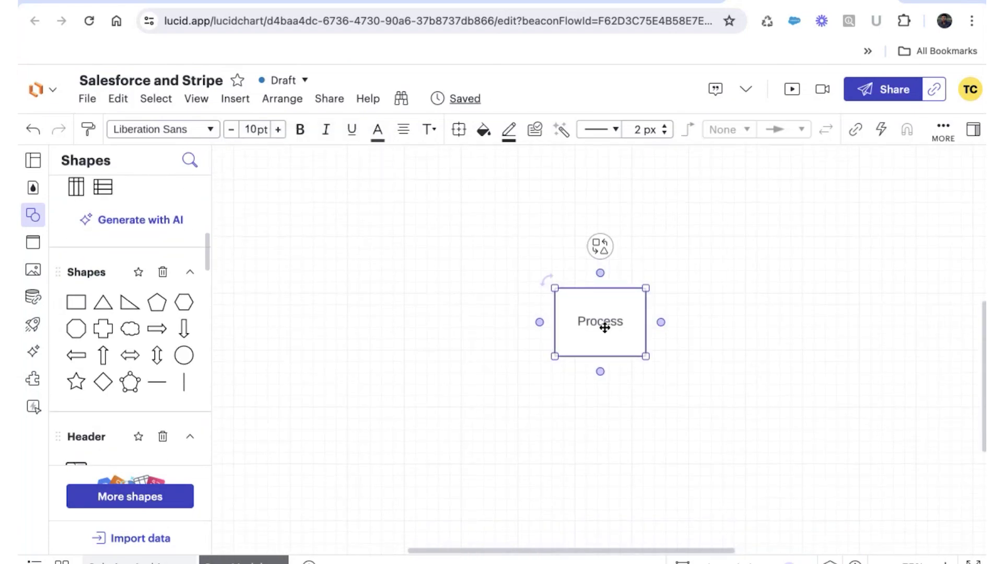
{"action": "key", "text": "Delete"}
Step: Place an attribute card titled "Account" on the second page and name its first two attributes "Account Name" and "Website"
{"action": "scroll", "coordinate": [145, 389], "scroll_direction": "down", "scroll_amount": 3}
{"action": "scroll", "coordinate": [145, 387], "scroll_direction": "down", "scroll_amount": 2}
{"action": "left_click_drag", "start_coordinate": [156, 302], "coordinate": [369, 230]}
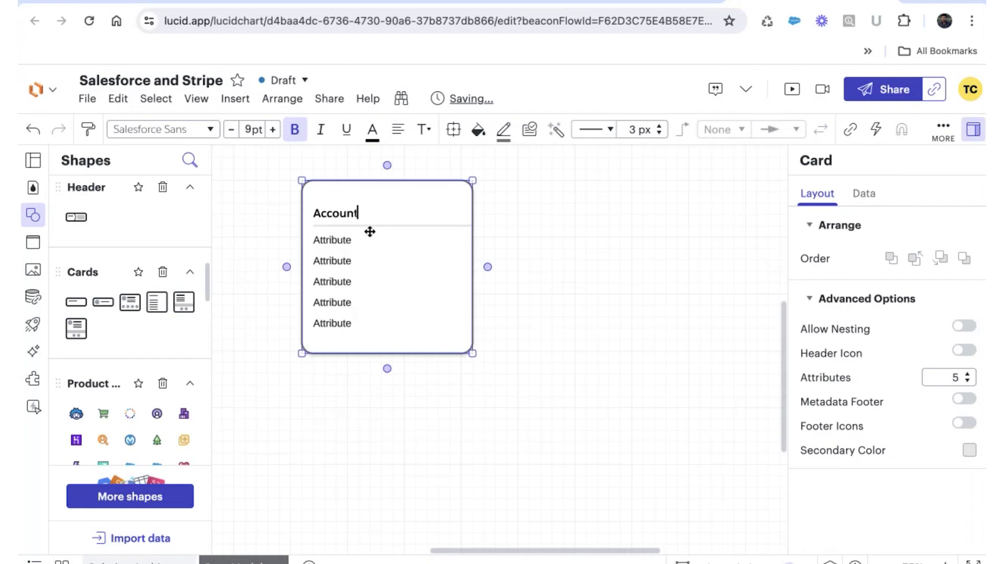
{"action": "double_click", "coordinate": [333, 239]}
{"action": "type", "text": "Account Name"}
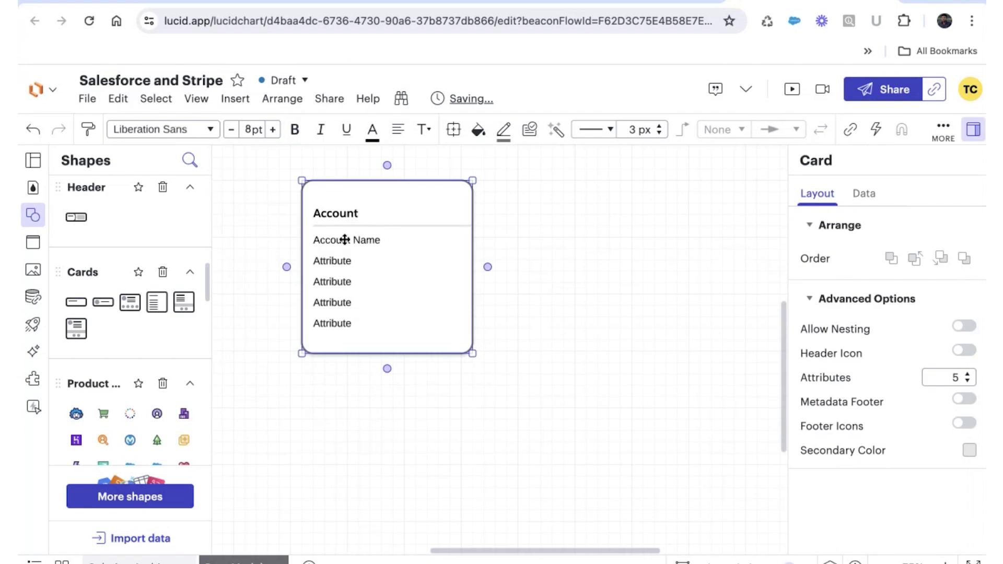
{"action": "double_click", "coordinate": [328, 260]}
{"action": "type", "text": "Website"}
Step: Reduce the Account card to 2 attributes and shorten its height to fit them
{"action": "left_click", "coordinate": [968, 382]}
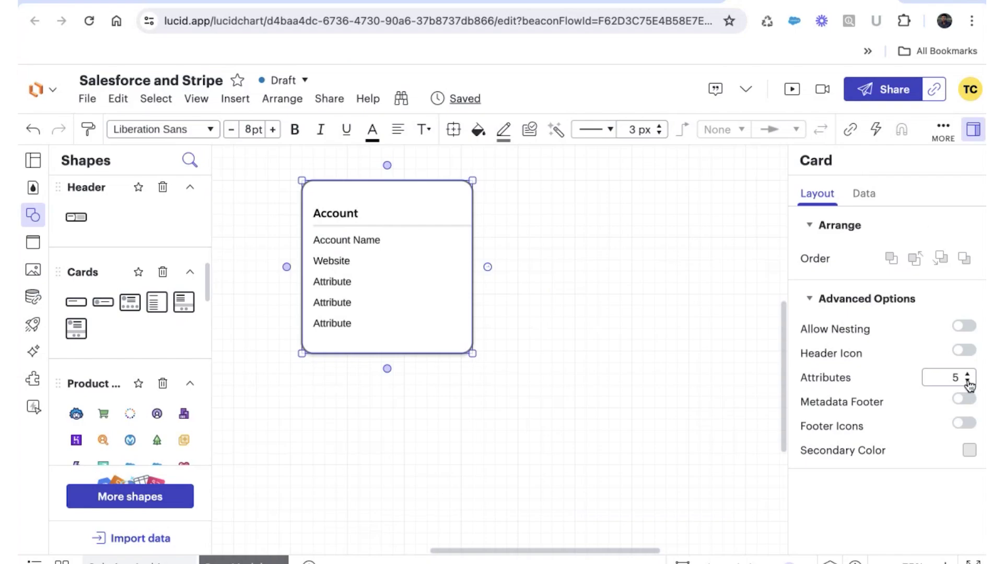
{"action": "left_click", "coordinate": [967, 382]}
{"action": "left_click", "coordinate": [968, 382]}
{"action": "left_click", "coordinate": [968, 382]}
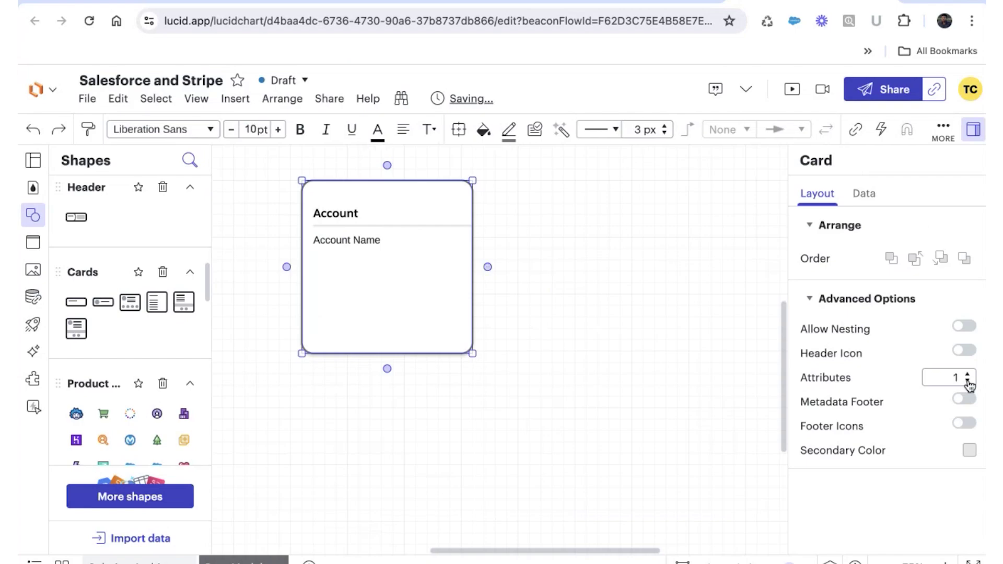
{"action": "left_click", "coordinate": [967, 374]}
{"action": "left_click_drag", "start_coordinate": [387, 353], "coordinate": [387, 290]}
{"action": "left_click", "coordinate": [256, 290]}
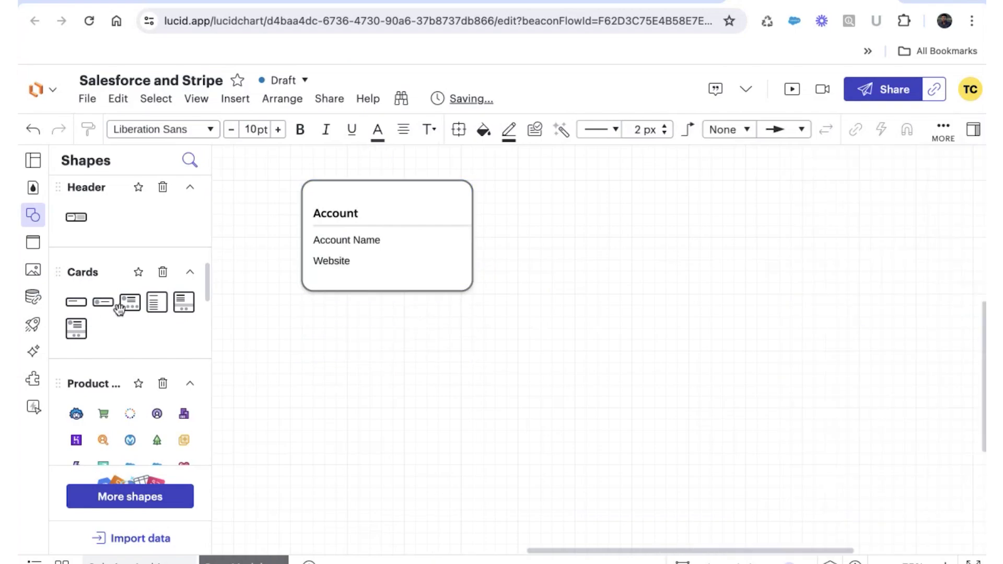
Step: Place an attribute card below Account, titled "Payment Method", with its first attributes named "Payment Type", "Credit Card Number" and "CVV"
{"action": "left_click_drag", "start_coordinate": [155, 303], "coordinate": [392, 360]}
{"action": "double_click", "coordinate": [363, 360]}
{"action": "type", "text": "Payment Method"}
{"action": "double_click", "coordinate": [347, 388]}
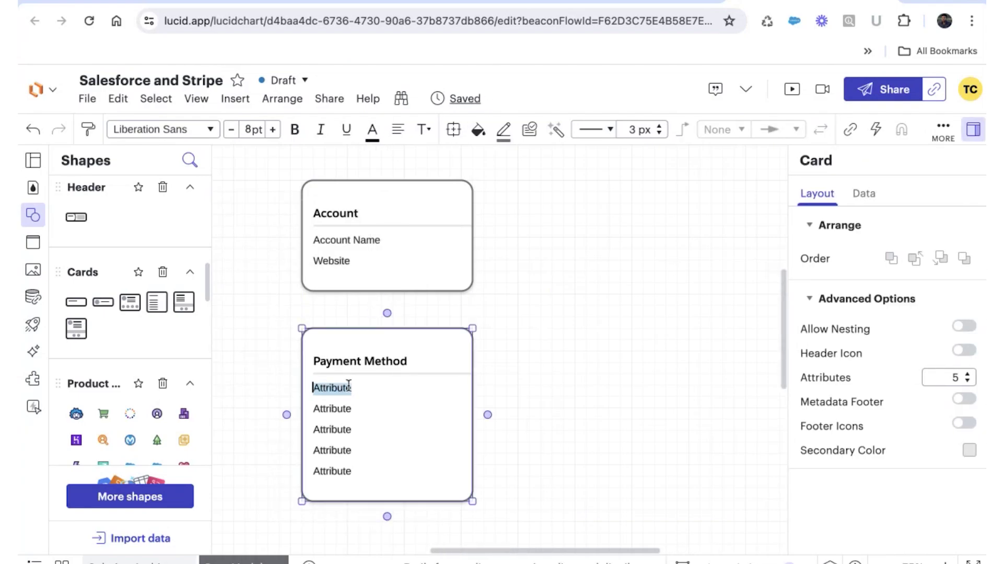
{"action": "type", "text": "Payment Type"}
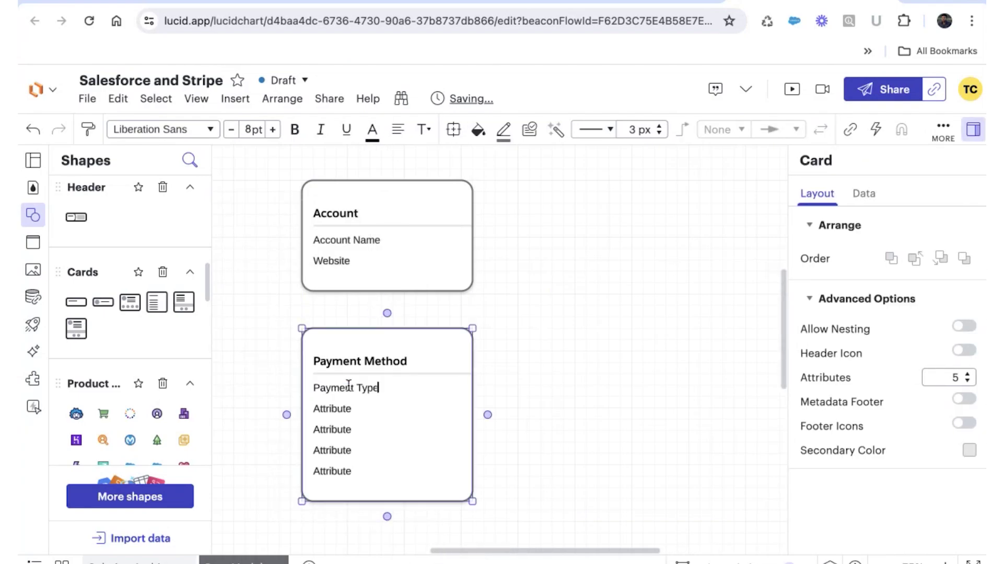
{"action": "double_click", "coordinate": [327, 408]}
{"action": "type", "text": "Credit Card Numb"}
{"action": "key", "text": "BackSpace"}
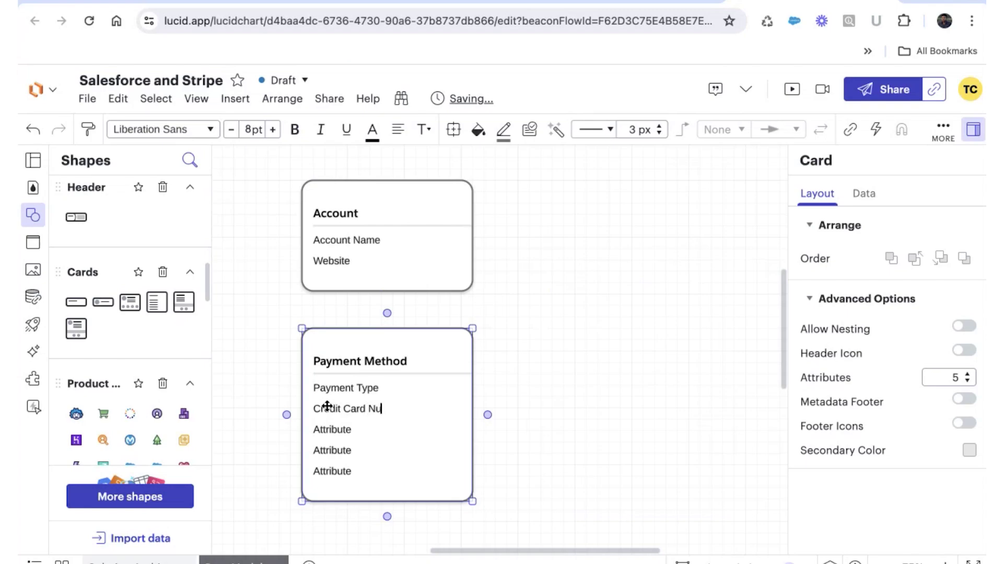
{"action": "type", "text": "mber"}
{"action": "double_click", "coordinate": [334, 430]}
{"action": "type", "text": "CVV"}
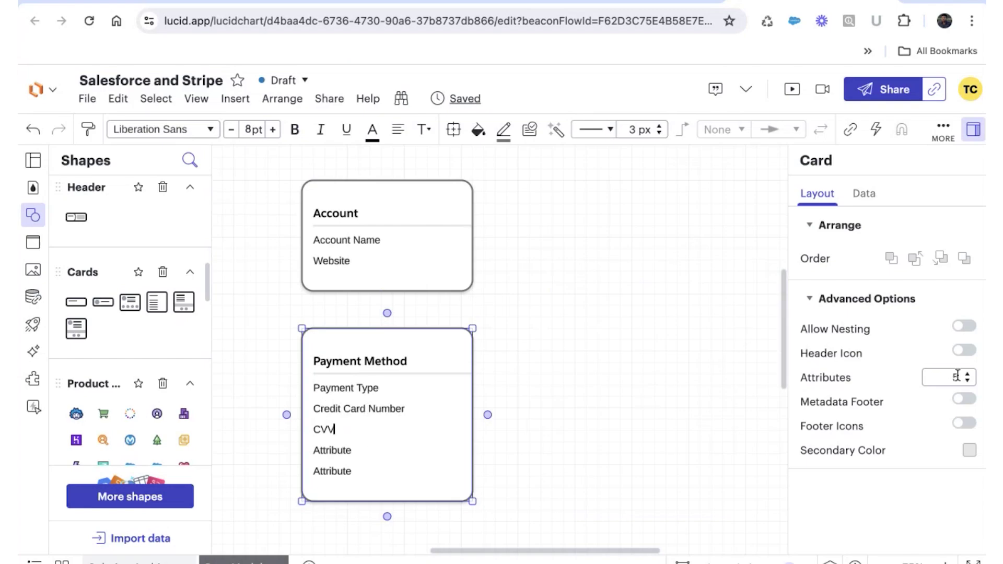
Step: Reduce the Payment Method card to 3 attributes and shorten its height to fit them
{"action": "left_click", "coordinate": [968, 381]}
{"action": "left_click", "coordinate": [968, 382]}
{"action": "left_click", "coordinate": [560, 382]}
{"action": "left_click", "coordinate": [420, 440]}
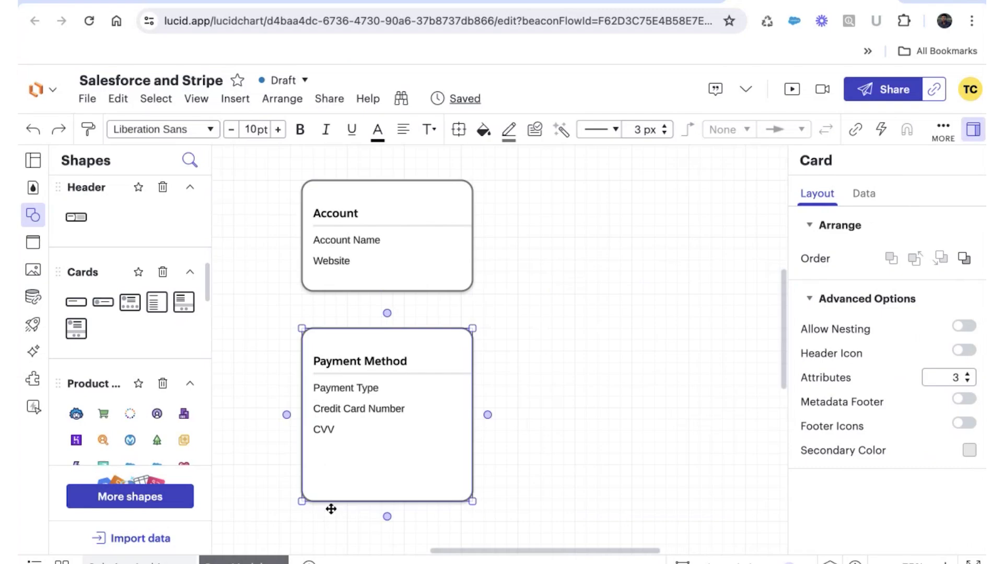
{"action": "left_click_drag", "start_coordinate": [391, 502], "coordinate": [391, 447]}
{"action": "left_click", "coordinate": [545, 393]}
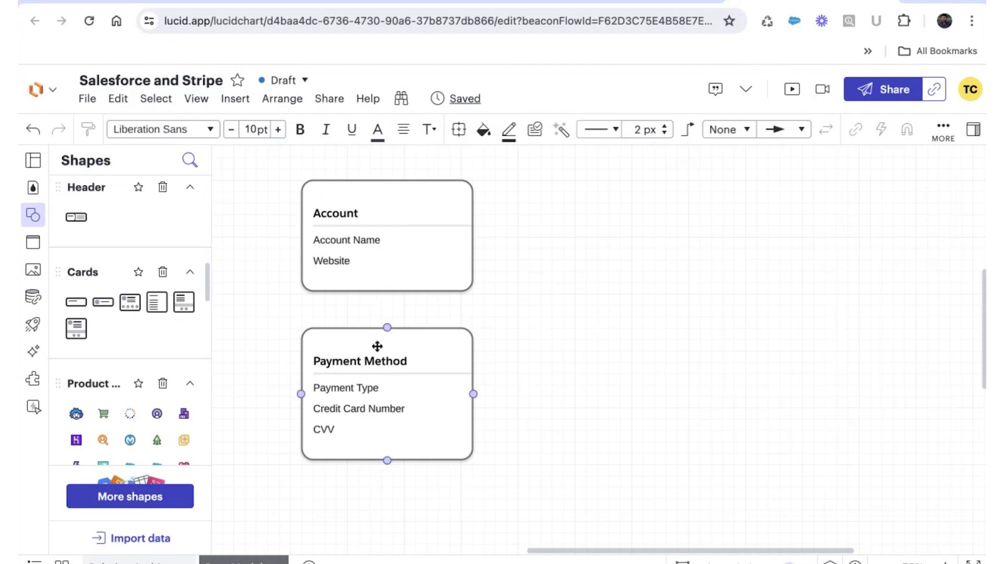
Step: Move the Payment Method card straight down to widen the gap below the Account card
{"action": "left_click_drag", "start_coordinate": [376, 349], "coordinate": [376, 405]}
{"action": "left_click", "coordinate": [508, 334]}
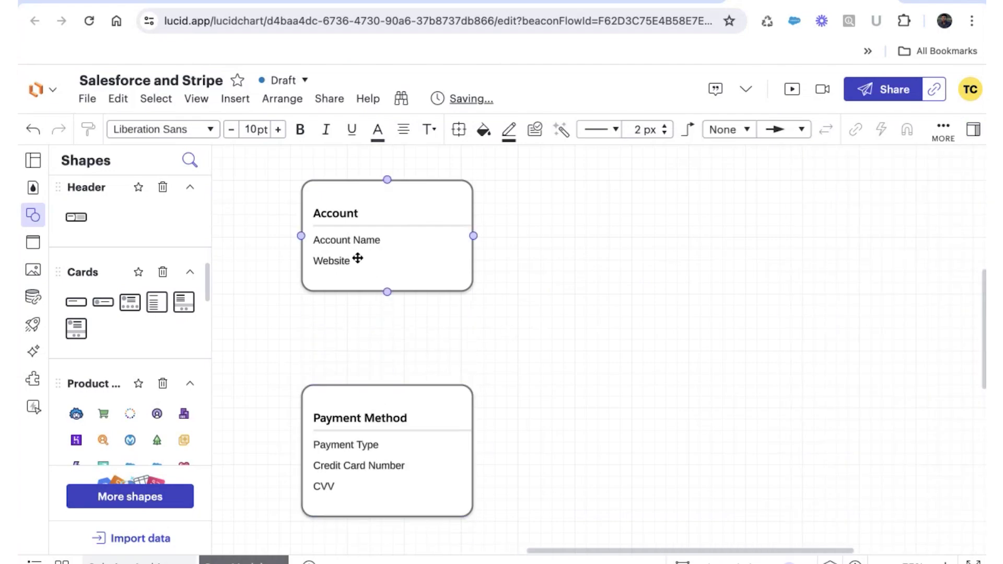
{"action": "left_click", "coordinate": [373, 408]}
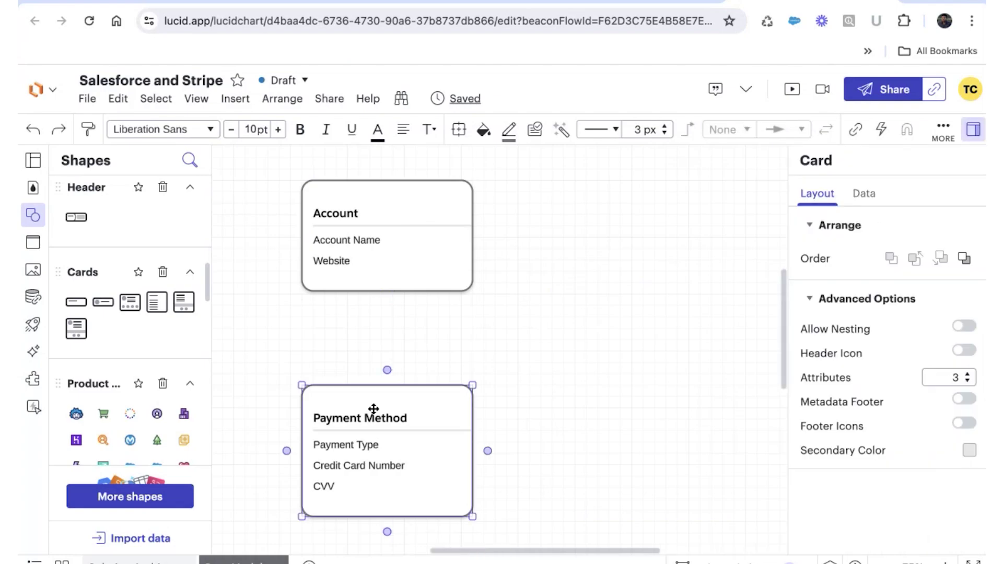
{"action": "left_click", "coordinate": [369, 240]}
{"action": "left_click", "coordinate": [383, 425]}
{"action": "left_click", "coordinate": [351, 281]}
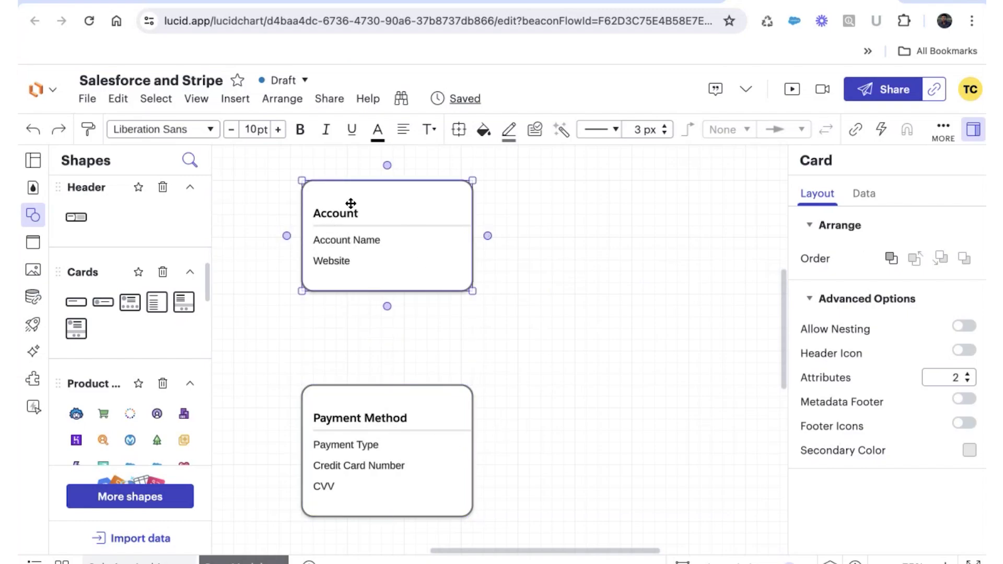
{"action": "left_click", "coordinate": [431, 430]}
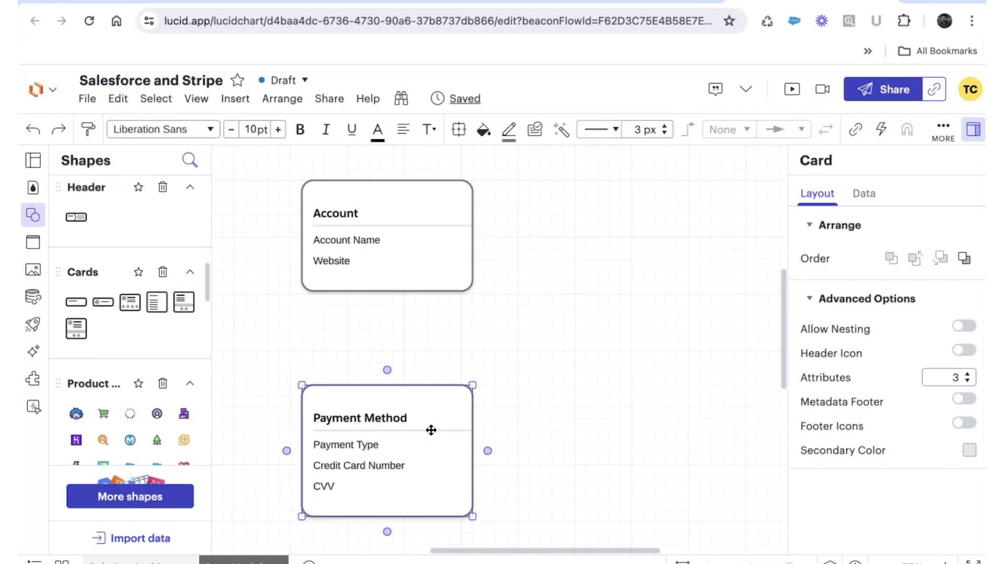
Step: Draw a straight connector from the bottom of the Account card to the top of the Payment Method card
{"action": "left_click", "coordinate": [387, 277]}
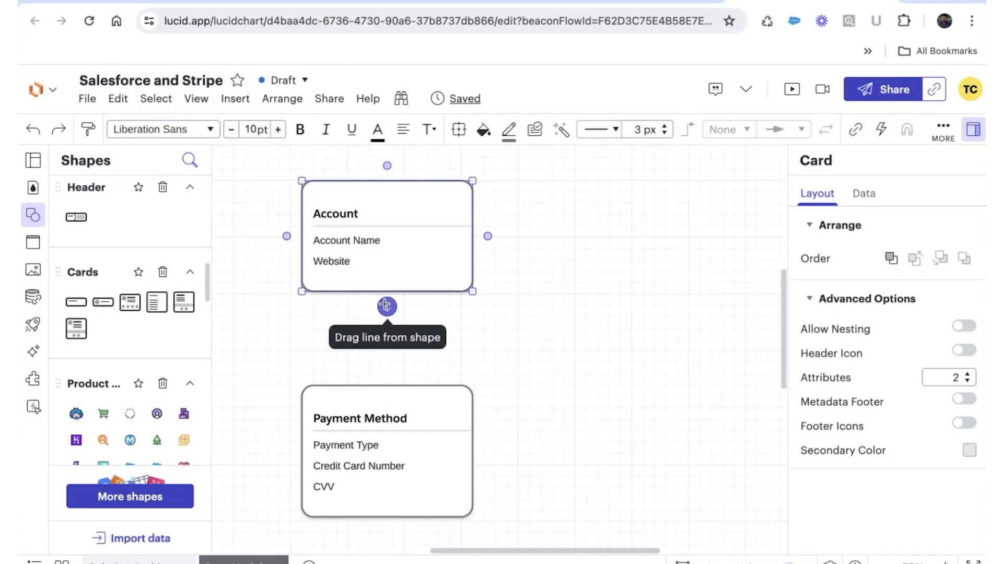
{"action": "left_click_drag", "start_coordinate": [387, 306], "coordinate": [386, 385]}
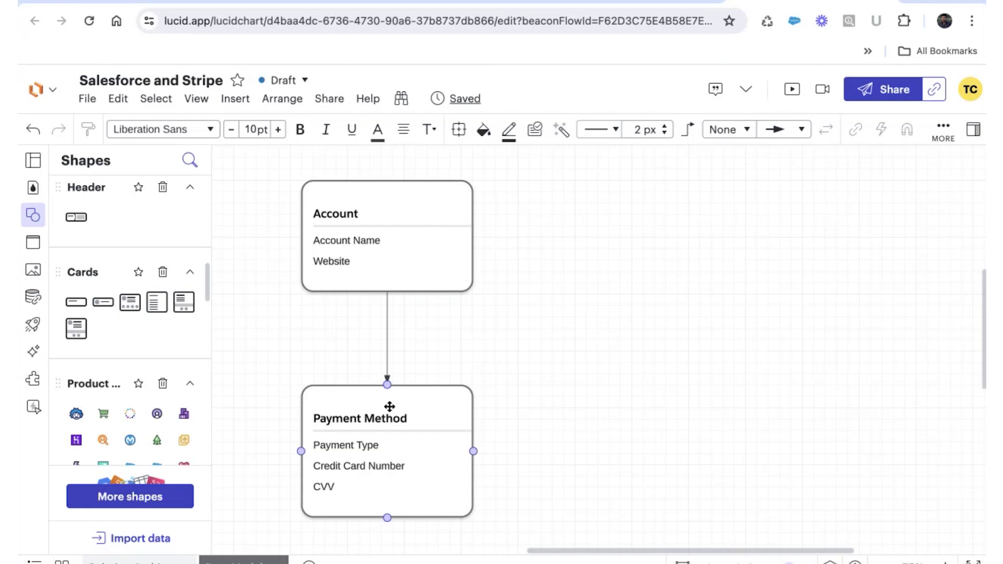
{"action": "left_click", "coordinate": [384, 338]}
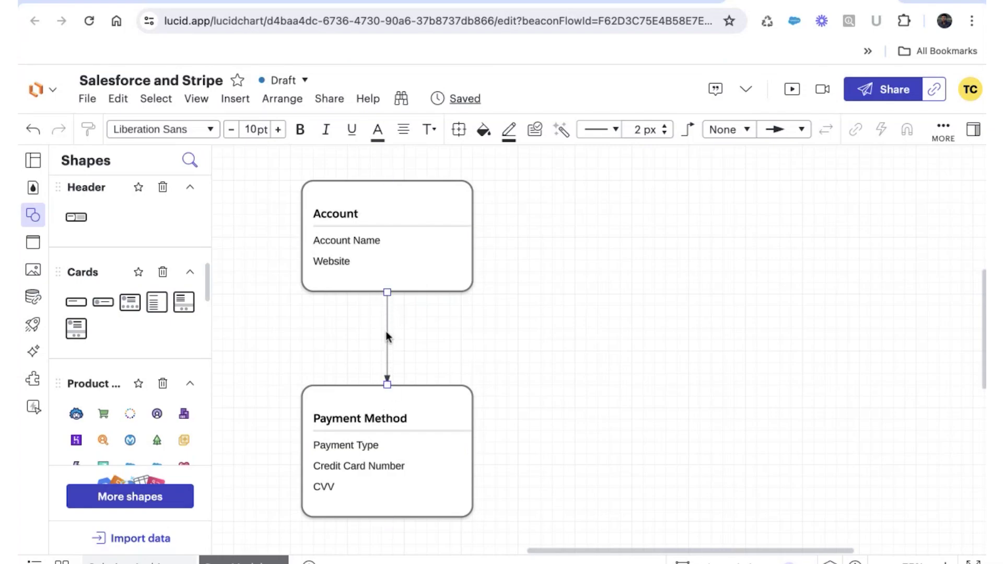
{"action": "key", "text": "Escape"}
Step: Change the connector's end at the Payment Method card to the zero-or-many crow's foot symbol
{"action": "left_click", "coordinate": [387, 337]}
{"action": "left_click", "coordinate": [801, 129]}
{"action": "scroll", "coordinate": [785, 266], "scroll_direction": "down", "scroll_amount": 2}
{"action": "scroll", "coordinate": [791, 267], "scroll_direction": "down", "scroll_amount": 1}
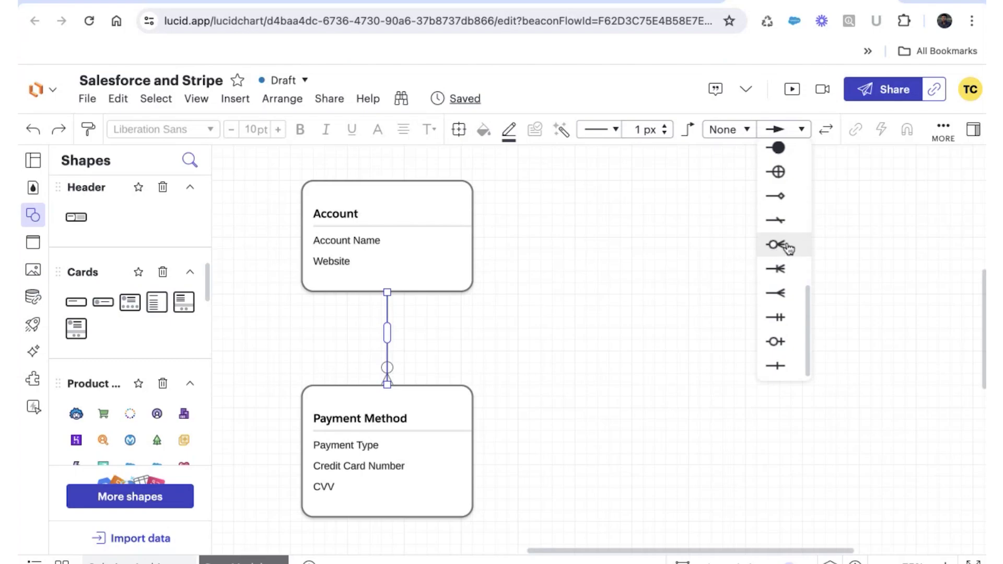
{"action": "left_click", "coordinate": [789, 248]}
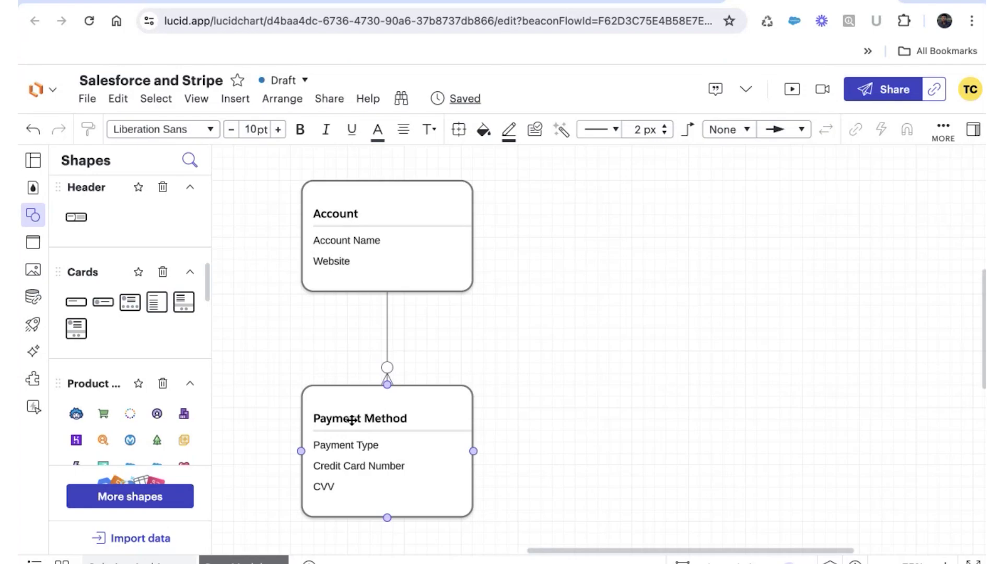
Step: Change the connector's end at the Account card to the hollow diamond symbol
{"action": "left_click", "coordinate": [387, 379]}
{"action": "left_click", "coordinate": [729, 129]}
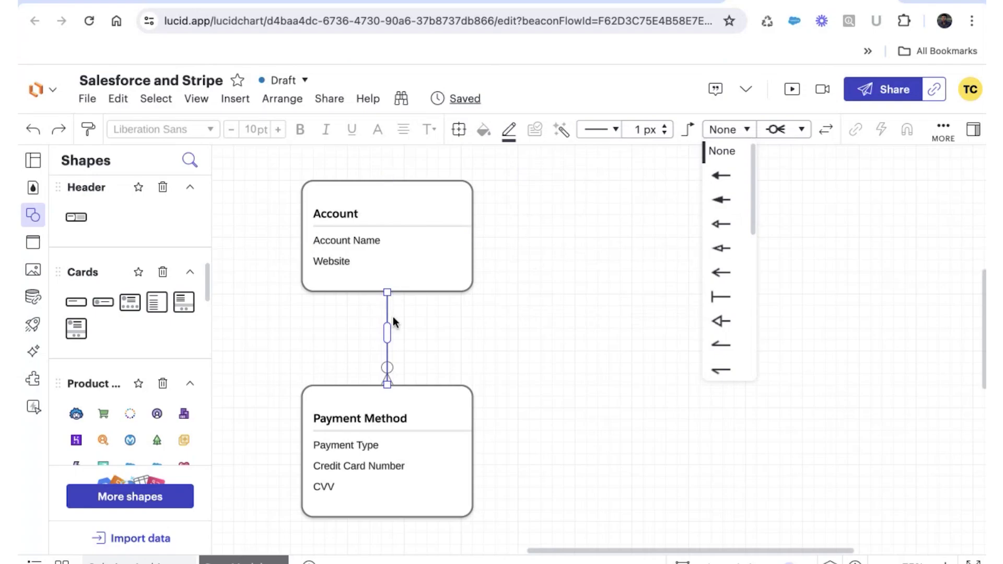
{"action": "scroll", "coordinate": [709, 285], "scroll_direction": "down", "scroll_amount": 2}
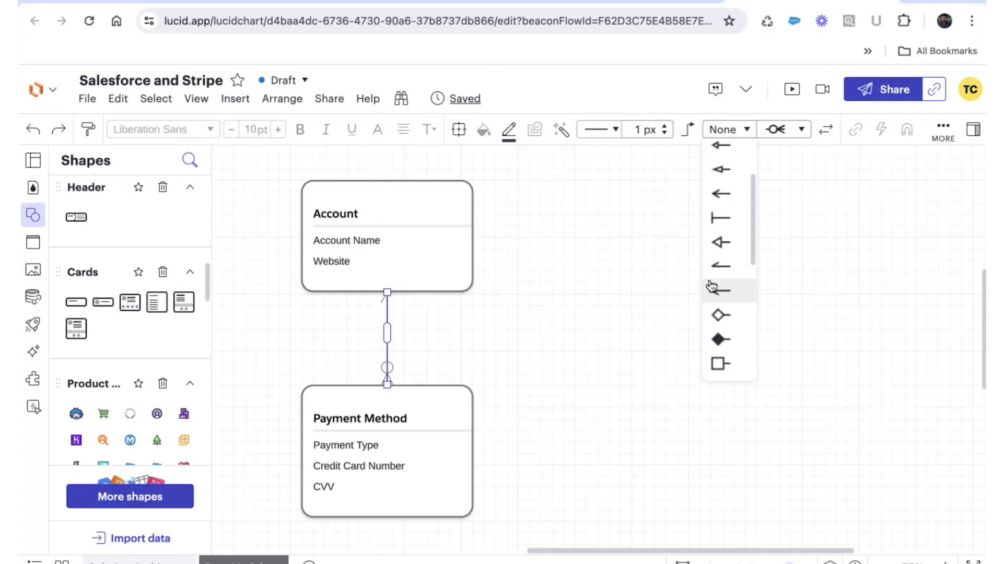
{"action": "scroll", "coordinate": [714, 238], "scroll_direction": "down", "scroll_amount": 2}
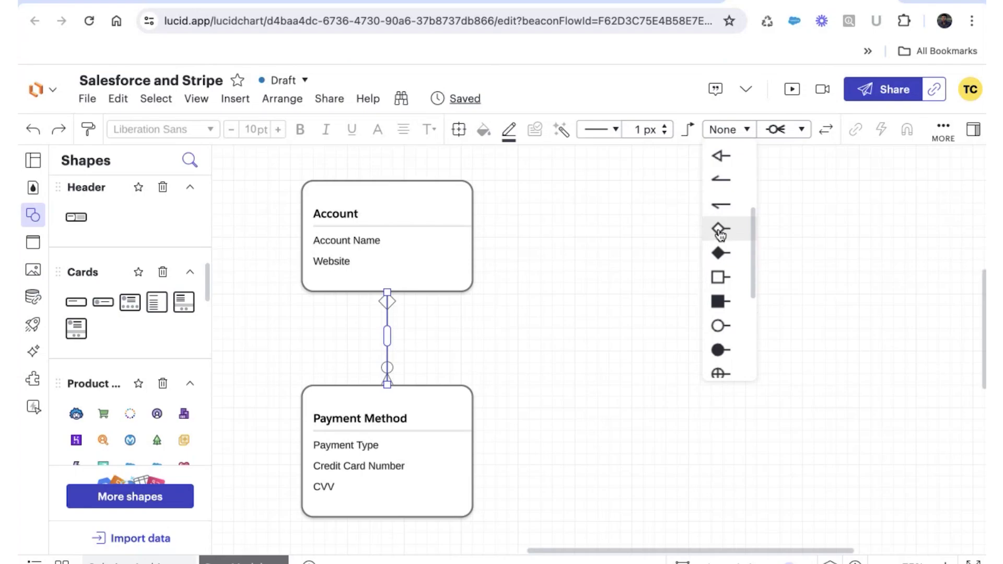
{"action": "left_click", "coordinate": [720, 230]}
{"action": "left_click", "coordinate": [584, 286]}
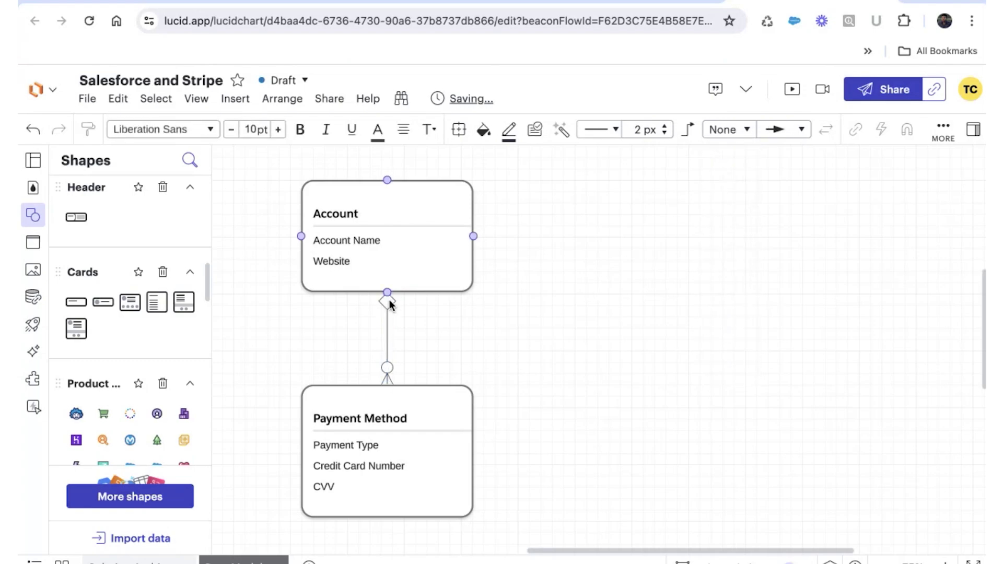
Step: Review the line-start symbols available for connectors, including the crow's foot cardinality symbols
{"action": "left_click", "coordinate": [743, 134]}
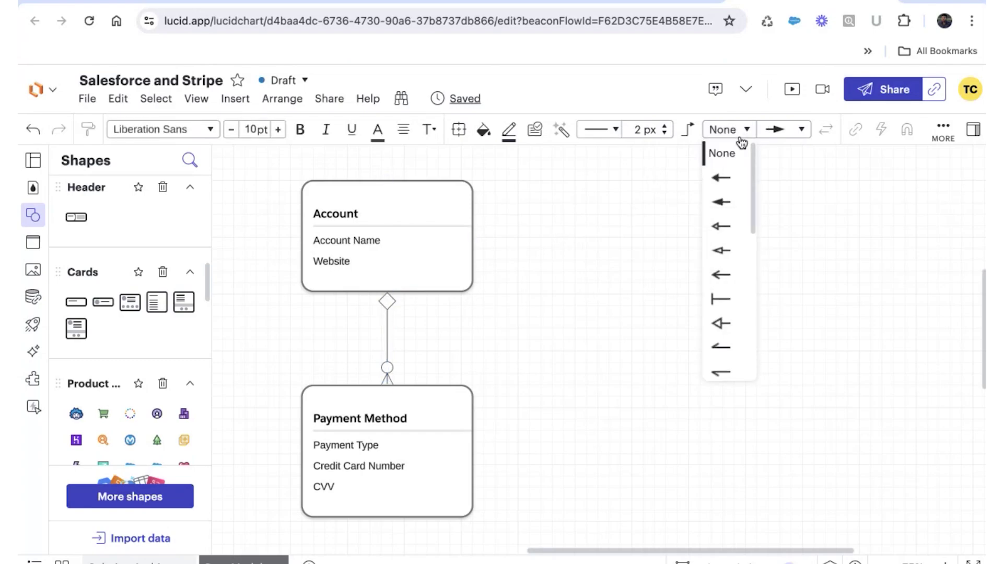
{"action": "scroll", "coordinate": [726, 288], "scroll_direction": "down", "scroll_amount": 5}
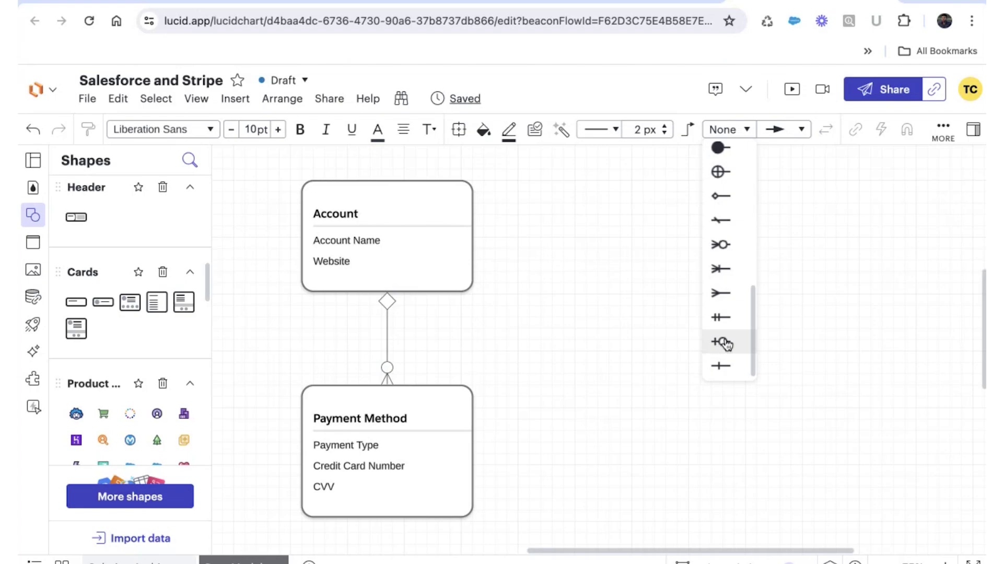
{"action": "scroll", "coordinate": [725, 340], "scroll_direction": "up", "scroll_amount": 5}
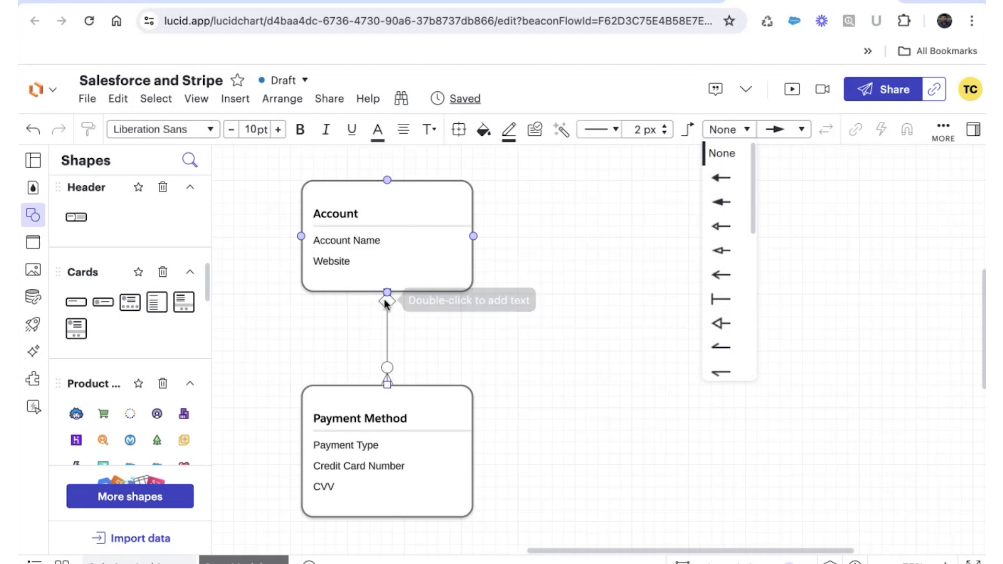
{"action": "left_click", "coordinate": [484, 308]}
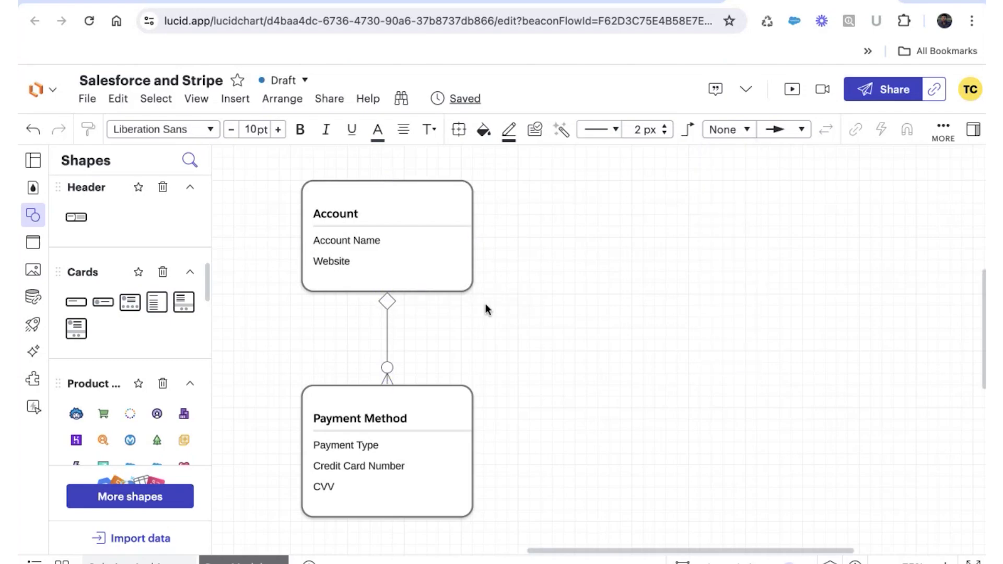
{"action": "left_click", "coordinate": [738, 131]}
{"action": "scroll", "coordinate": [711, 294], "scroll_direction": "down", "scroll_amount": 3}
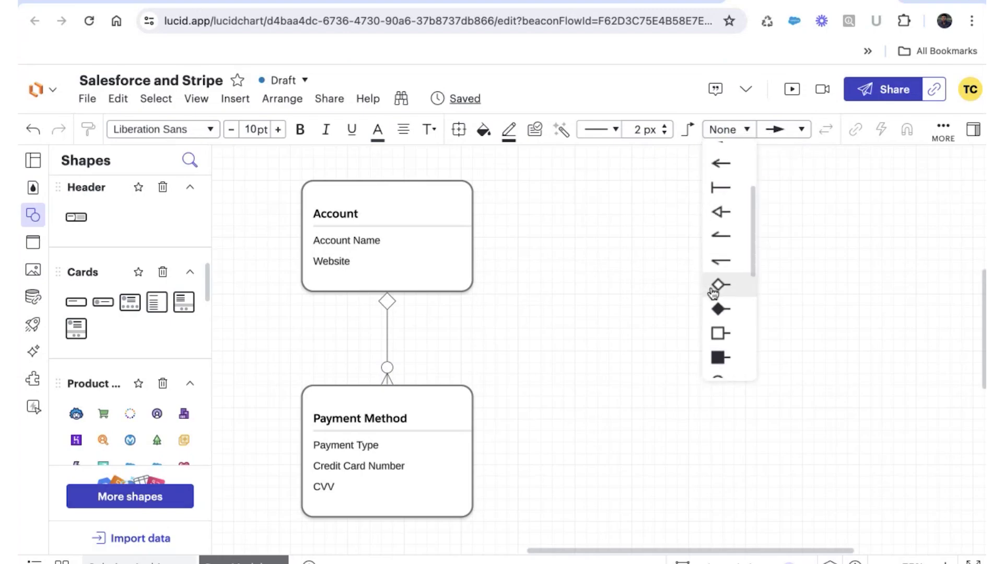
{"action": "scroll", "coordinate": [713, 294], "scroll_direction": "down", "scroll_amount": 7}
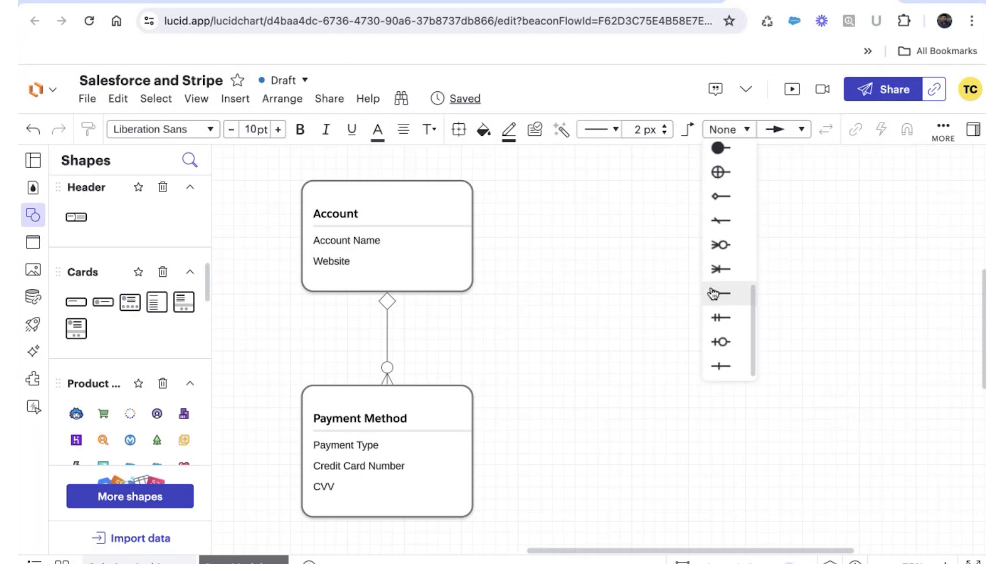
{"action": "scroll", "coordinate": [710, 294], "scroll_direction": "up", "scroll_amount": 5}
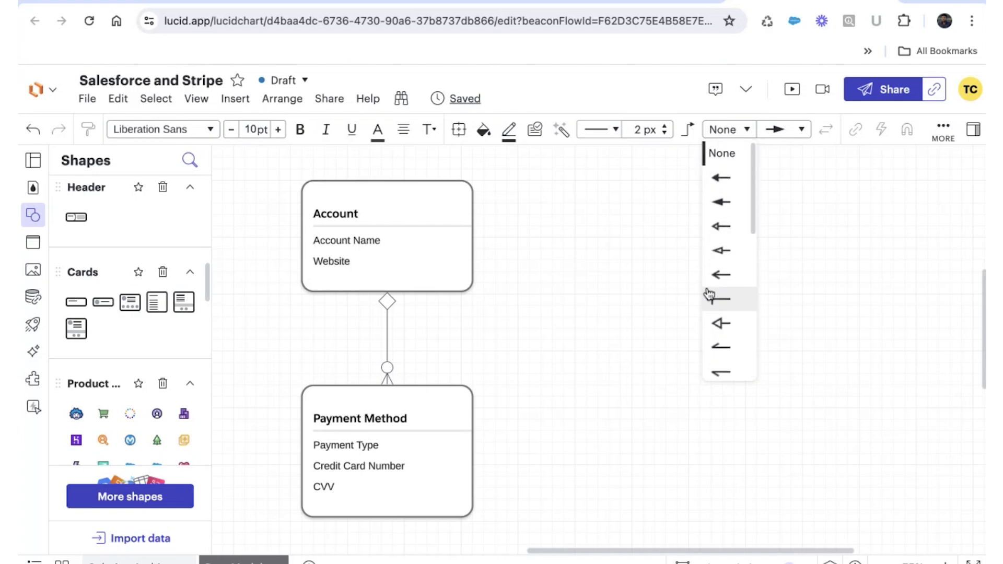
{"action": "left_click", "coordinate": [619, 272]}
{"action": "scroll", "coordinate": [569, 297], "scroll_direction": "down", "scroll_amount": 1}
{"action": "scroll", "coordinate": [570, 293], "scroll_direction": "right", "scroll_amount": 1}
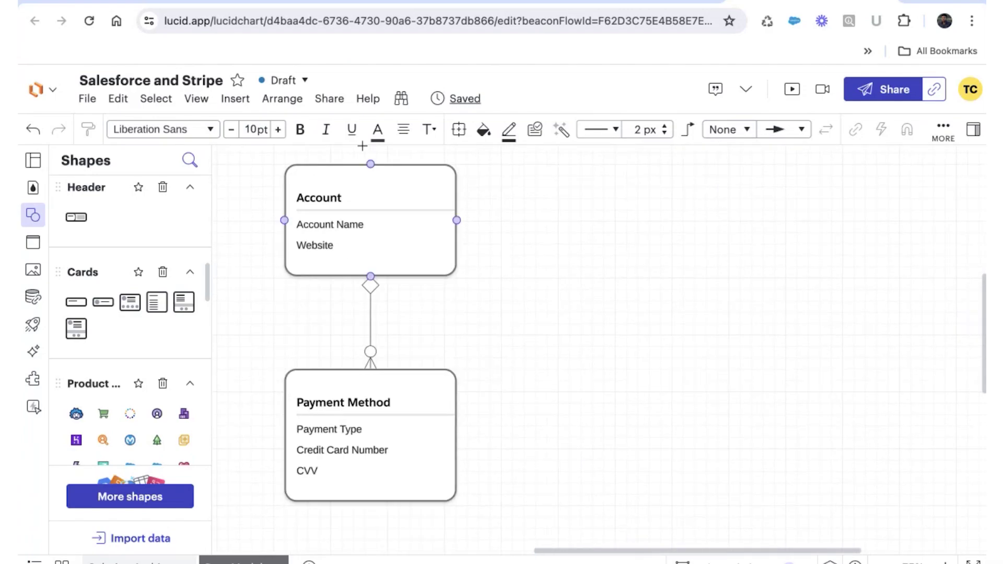
Step: Open the Kart - Franchise Portal - System Landscape document and examine its Sales Cloud, Franchise Portal and External Systems diagram
{"action": "left_click", "coordinate": [36, 89]}
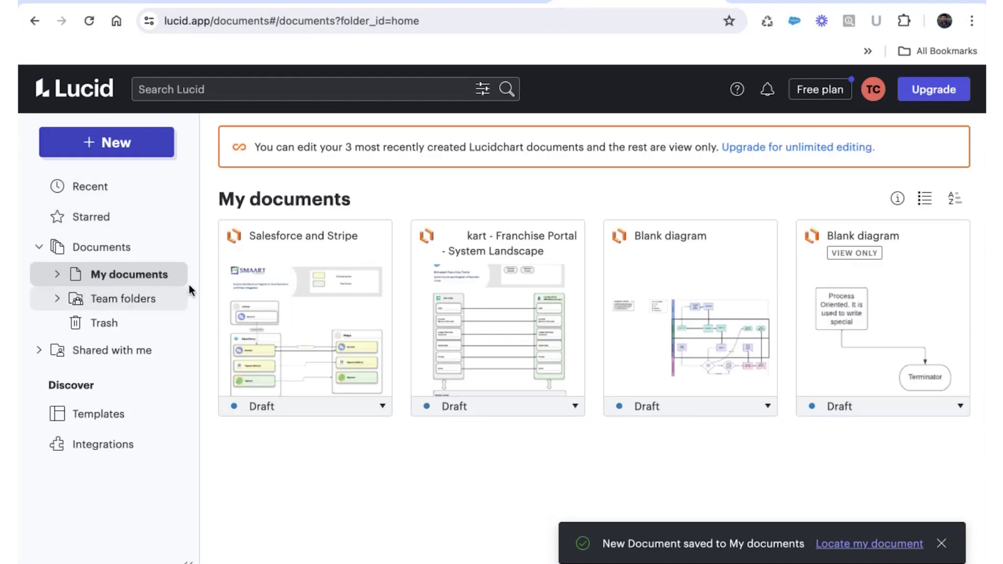
{"action": "left_click", "coordinate": [473, 316]}
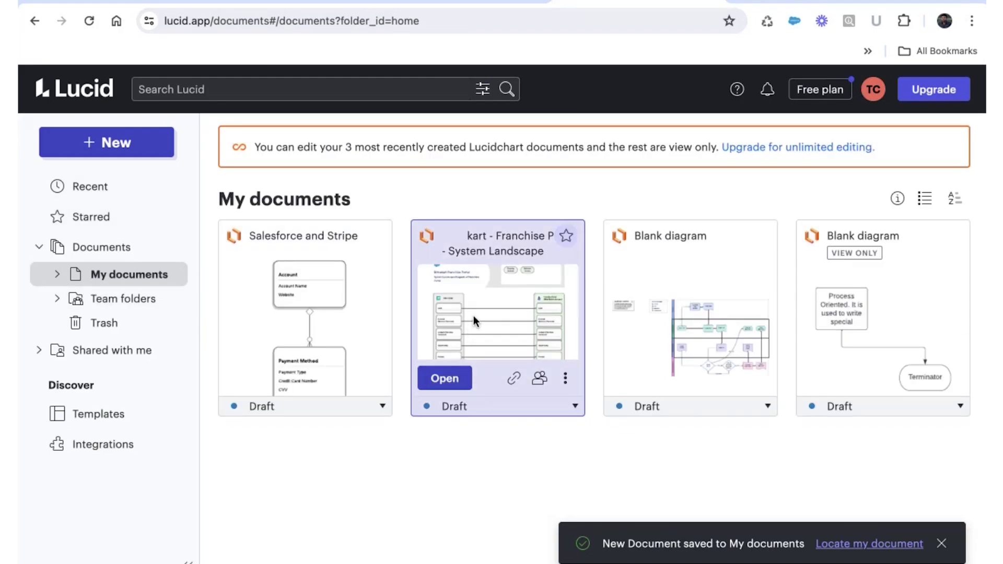
{"action": "double_click", "coordinate": [459, 322]}
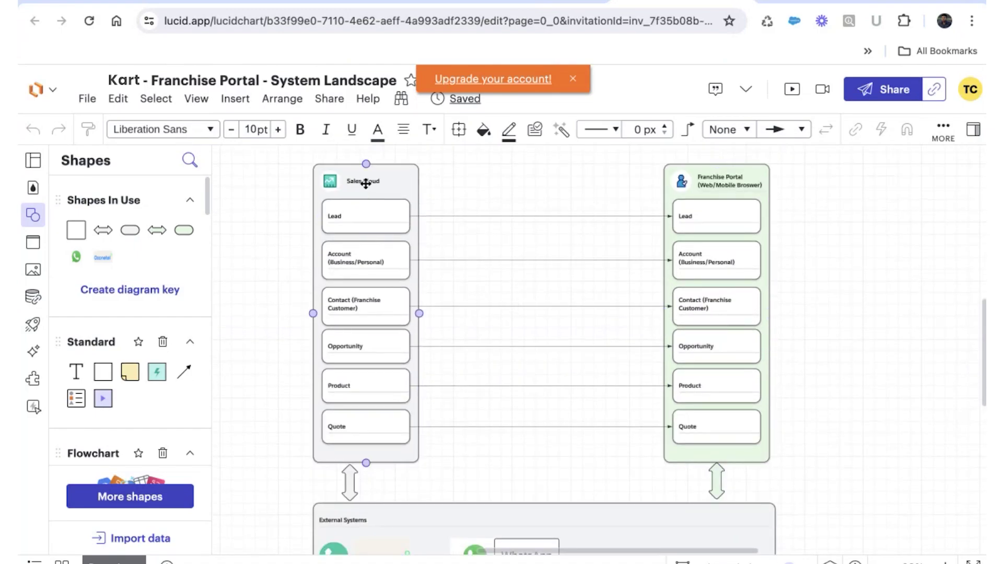
{"action": "scroll", "coordinate": [366, 183], "scroll_direction": "up", "scroll_amount": 3}
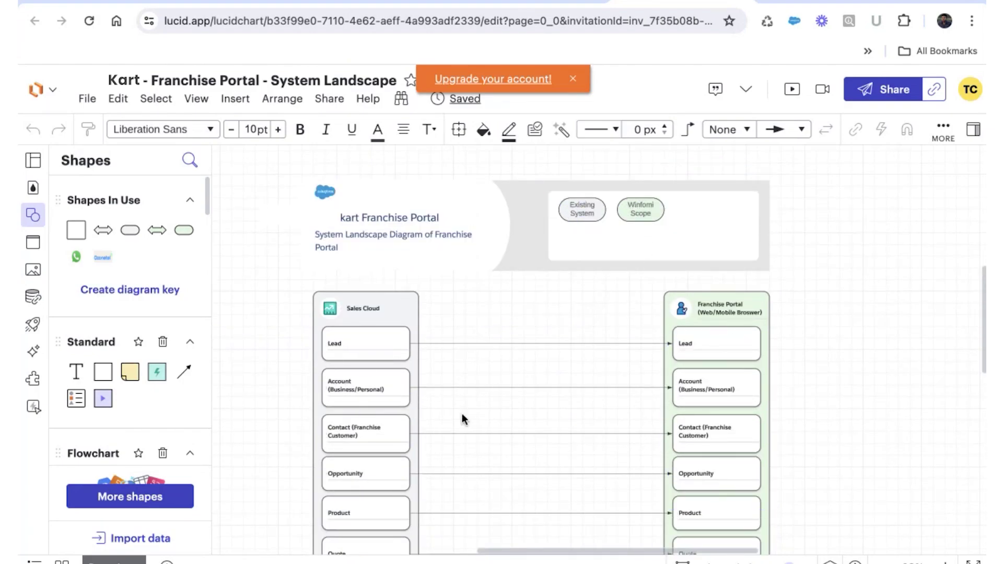
{"action": "scroll", "coordinate": [463, 419], "scroll_direction": "down", "scroll_amount": 3}
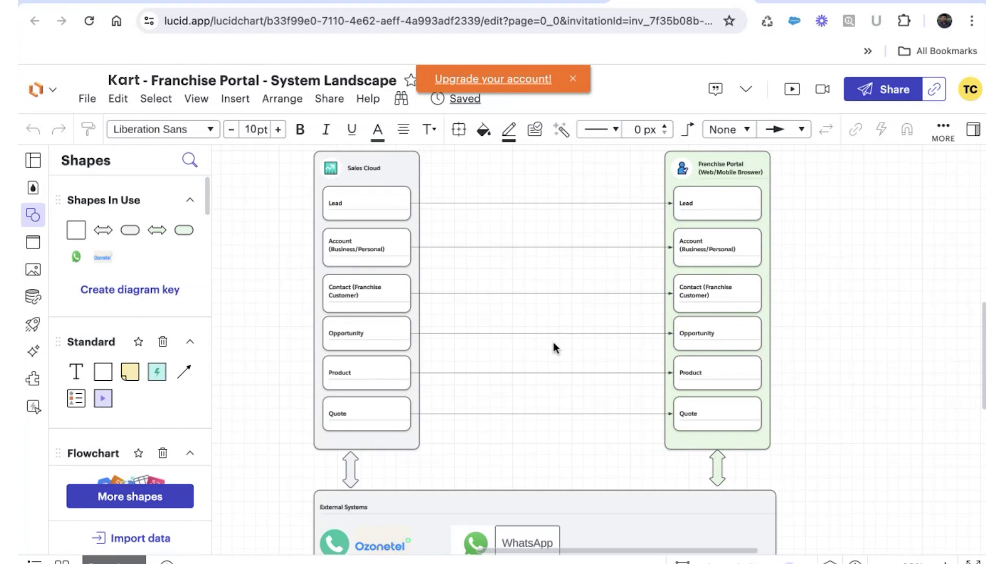
{"action": "scroll", "coordinate": [635, 363], "scroll_direction": "up", "scroll_amount": 1}
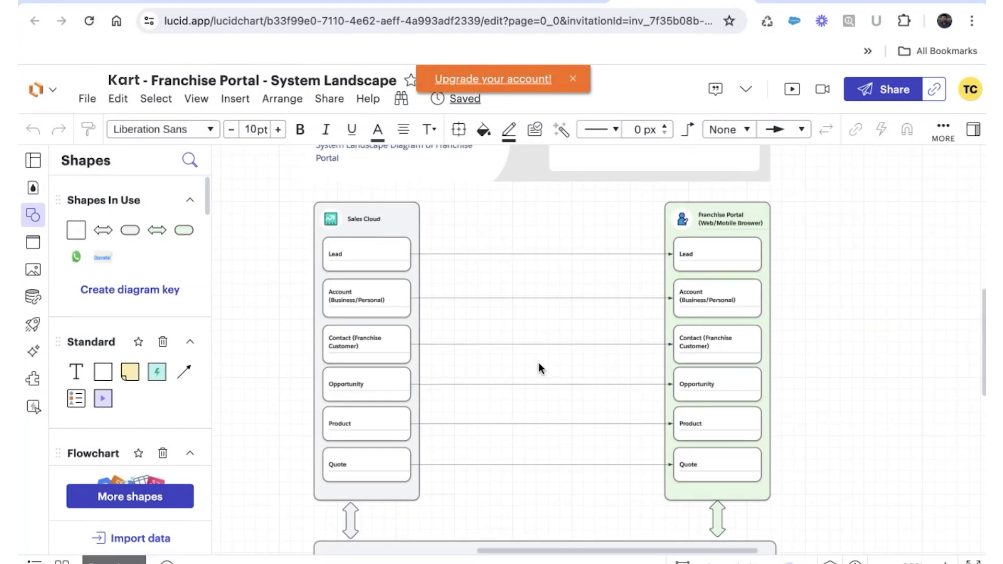
{"action": "scroll", "coordinate": [538, 366], "scroll_direction": "right", "scroll_amount": 2}
{"action": "scroll", "coordinate": [538, 365], "scroll_direction": "down", "scroll_amount": 2}
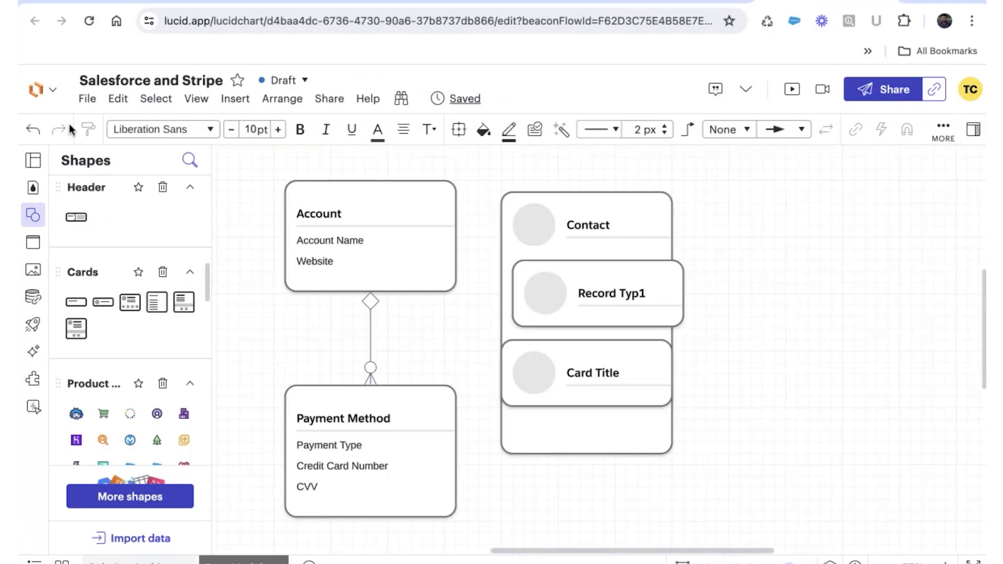
Step: View the export formats available for the Salesforce and Stripe document
{"action": "left_click", "coordinate": [82, 100]}
{"action": "mouse_move", "coordinate": [110, 387]}
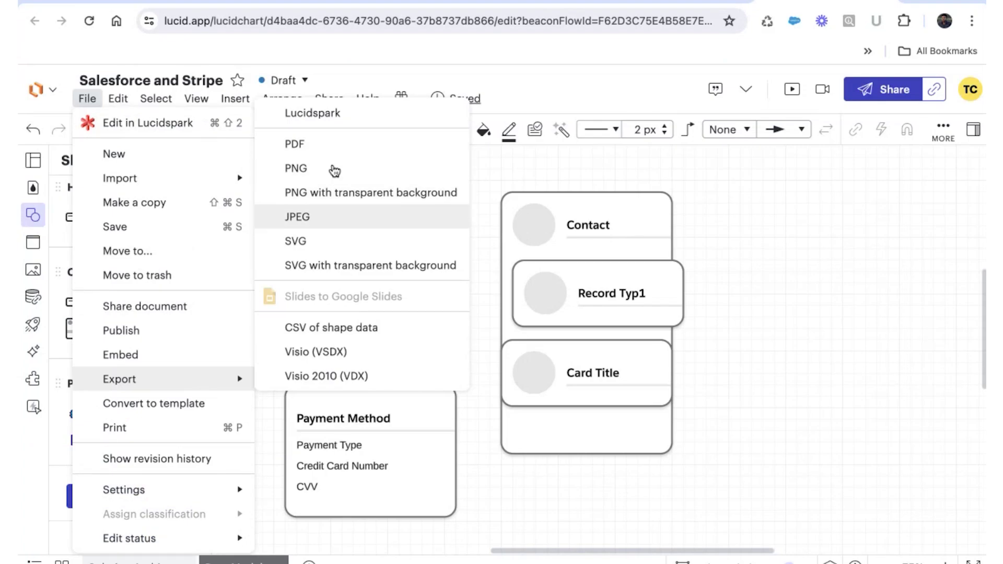
{"action": "left_click", "coordinate": [822, 177]}
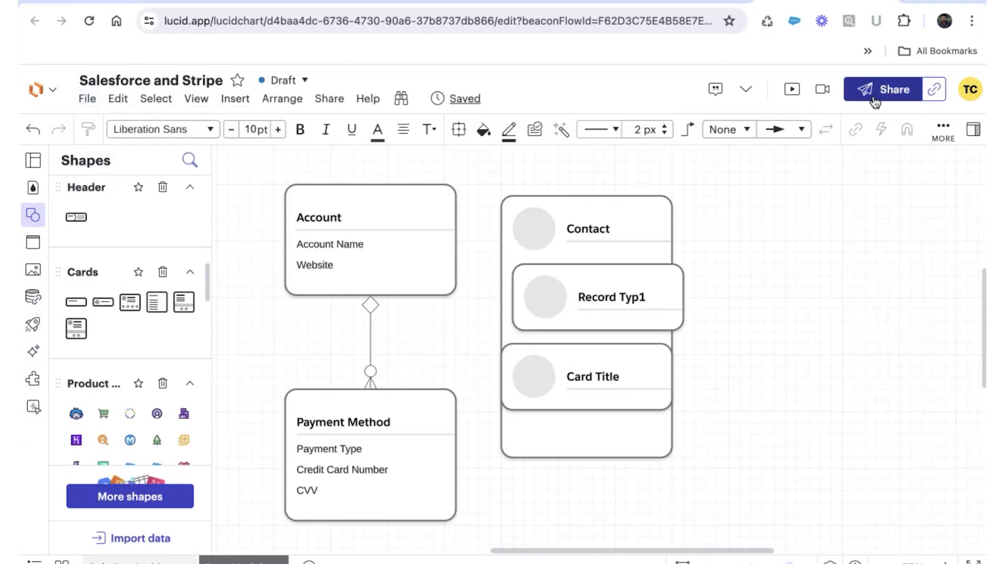
Step: View the document's individual access and shareable link settings, and close them without sharing
{"action": "left_click", "coordinate": [878, 89]}
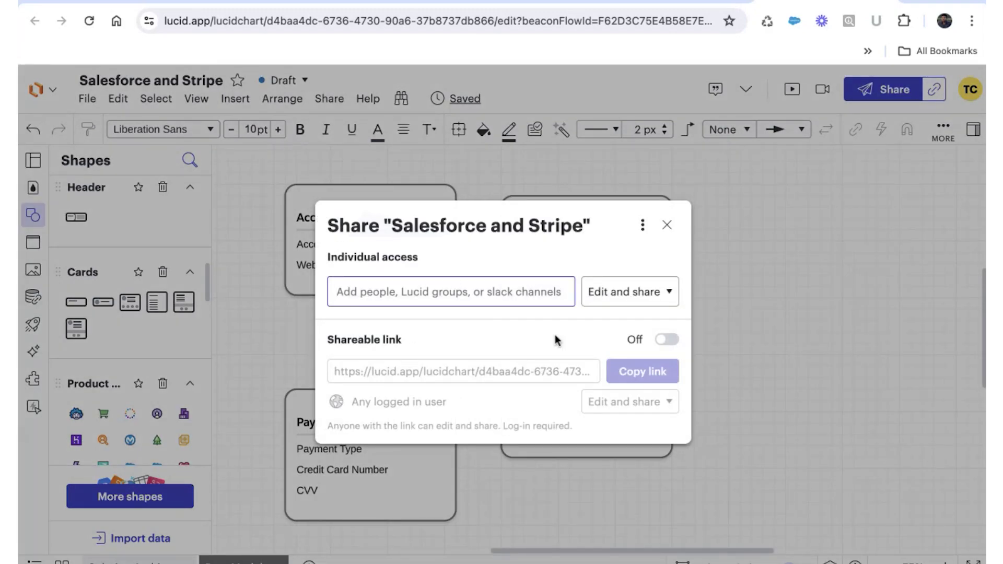
{"action": "left_click", "coordinate": [666, 225]}
{"action": "left_click", "coordinate": [912, 198]}
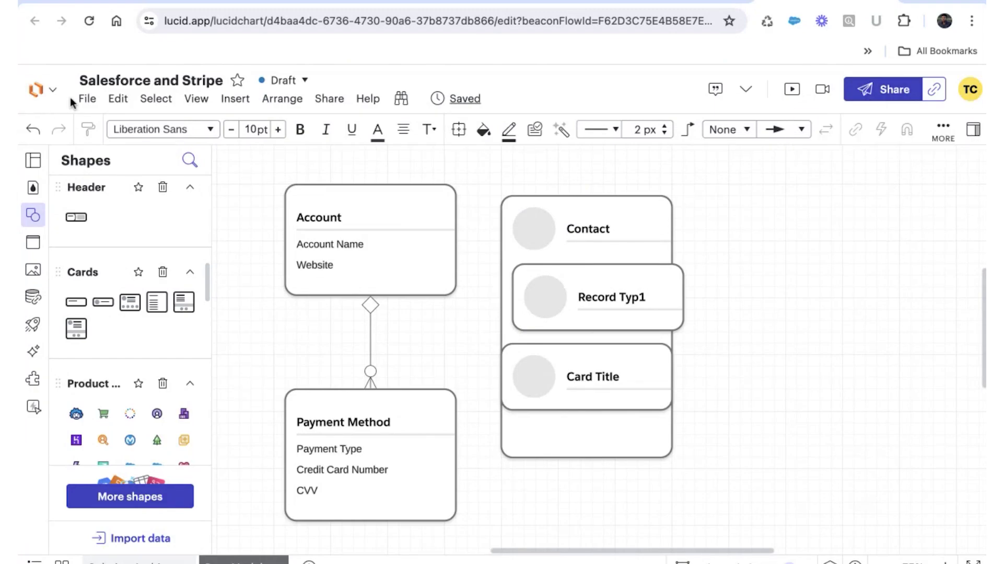
Step: View the document's export, template and status options without changing anything
{"action": "left_click", "coordinate": [87, 99]}
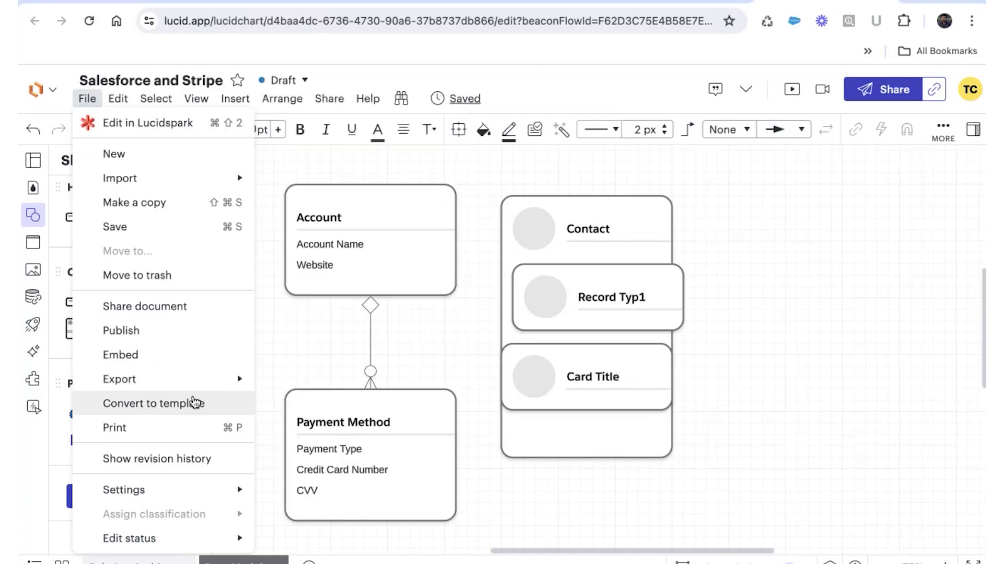
{"action": "mouse_move", "coordinate": [197, 389]}
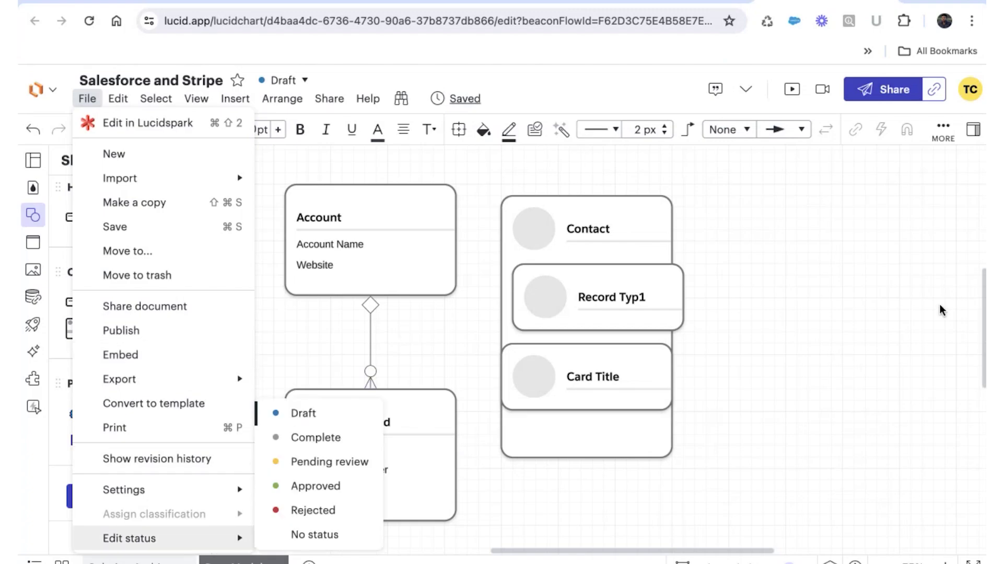
{"action": "left_click", "coordinate": [761, 218]}
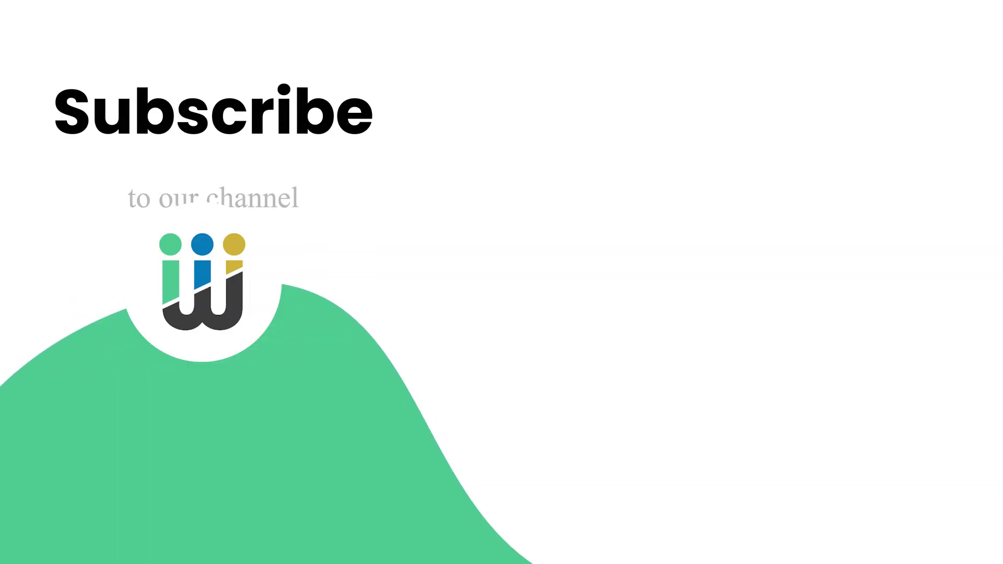